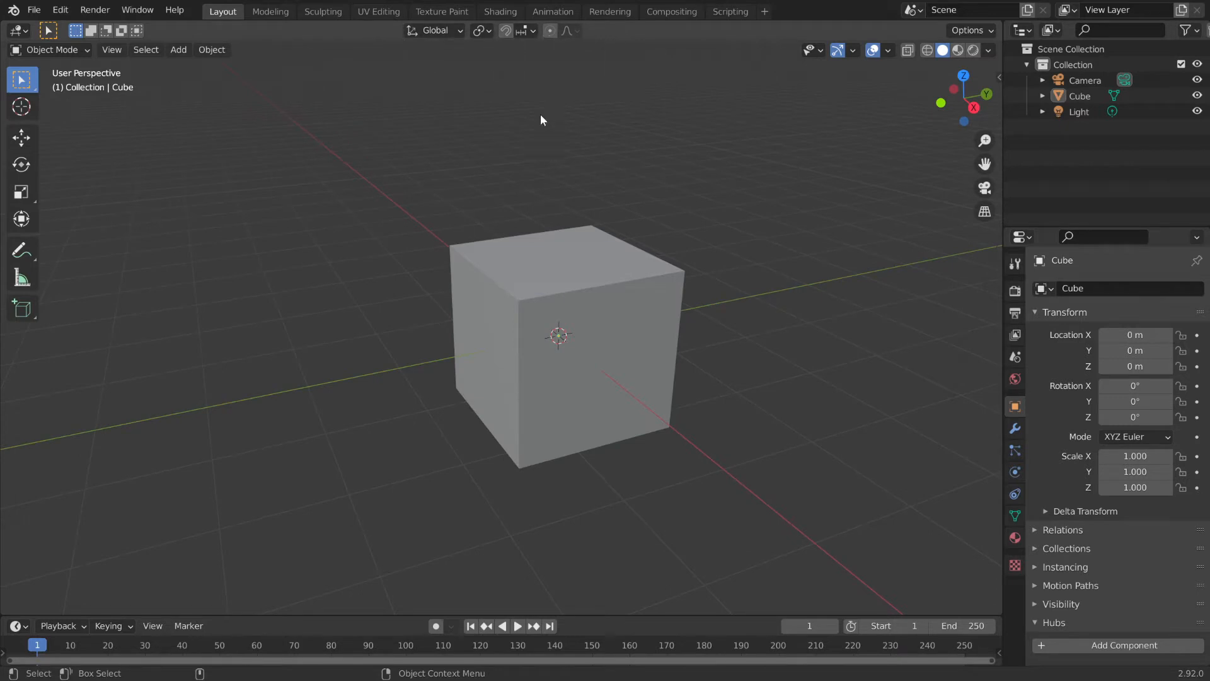
Select the default cube and move it about 0.56 m along the Y axis with the Transform tool.
middle_drag(759, 305, 789, 297)
click(703, 310)
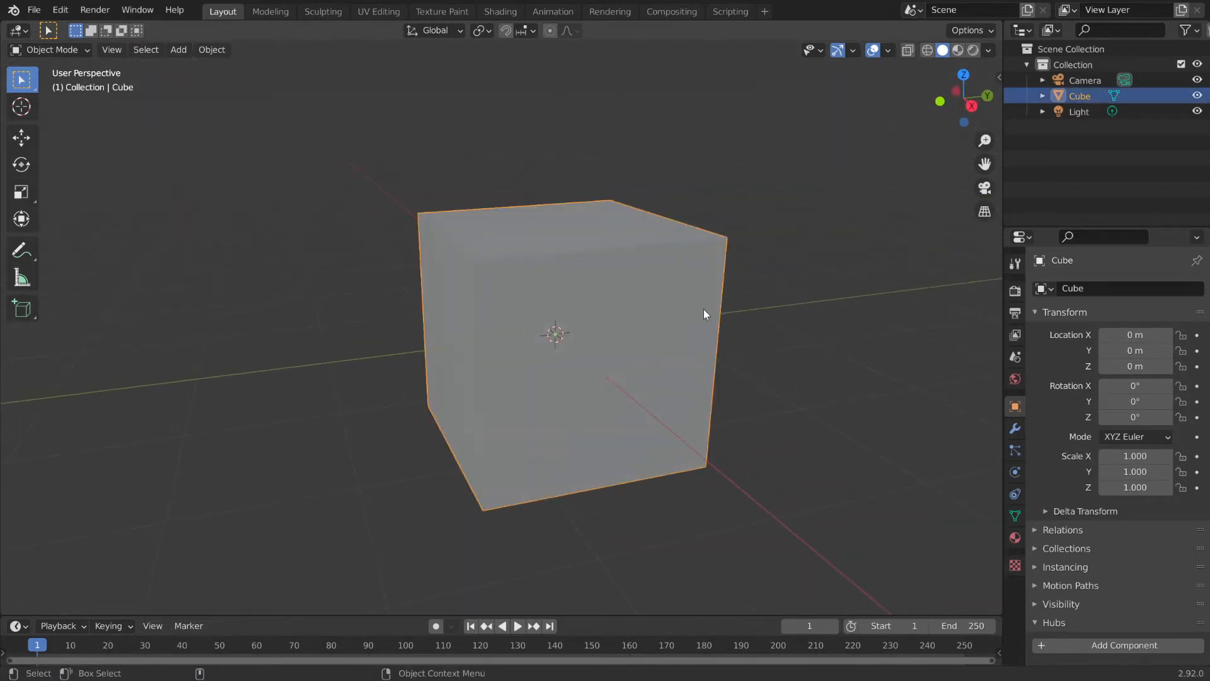
mouse_move(697, 297)
middle_down()
mouse_move(837, 340)
mouse_move(773, 286)
mouse_move(692, 305)
middle_up()
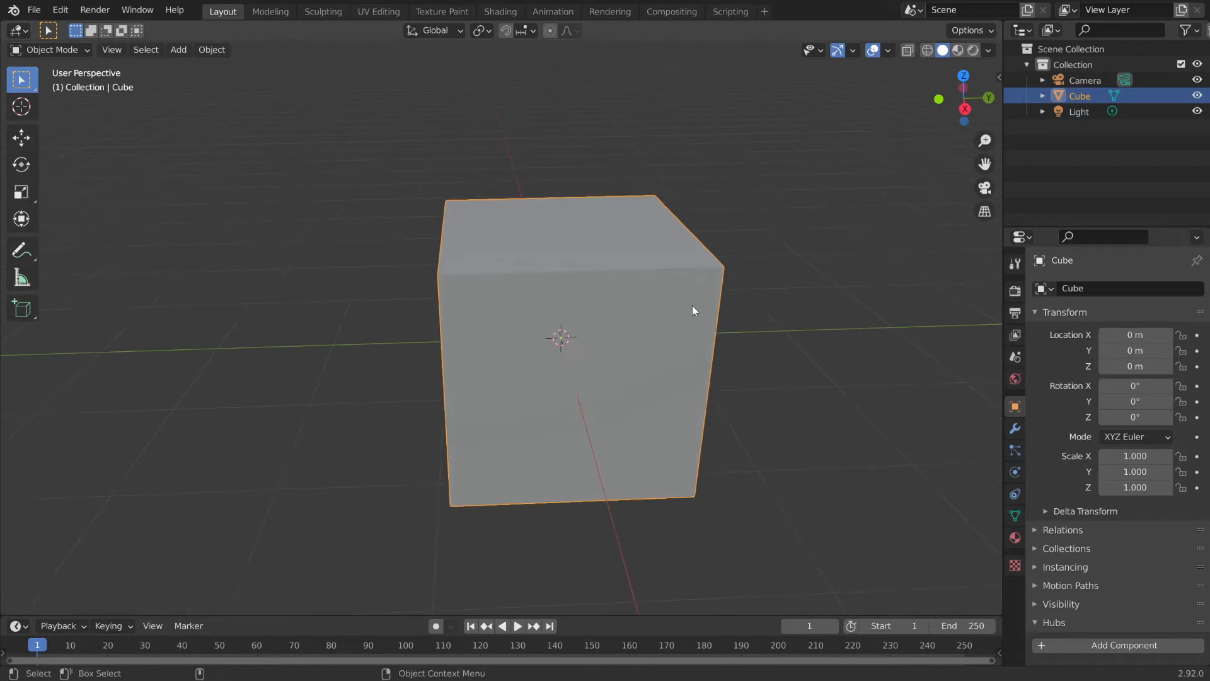
key(shift+space)
key(t)
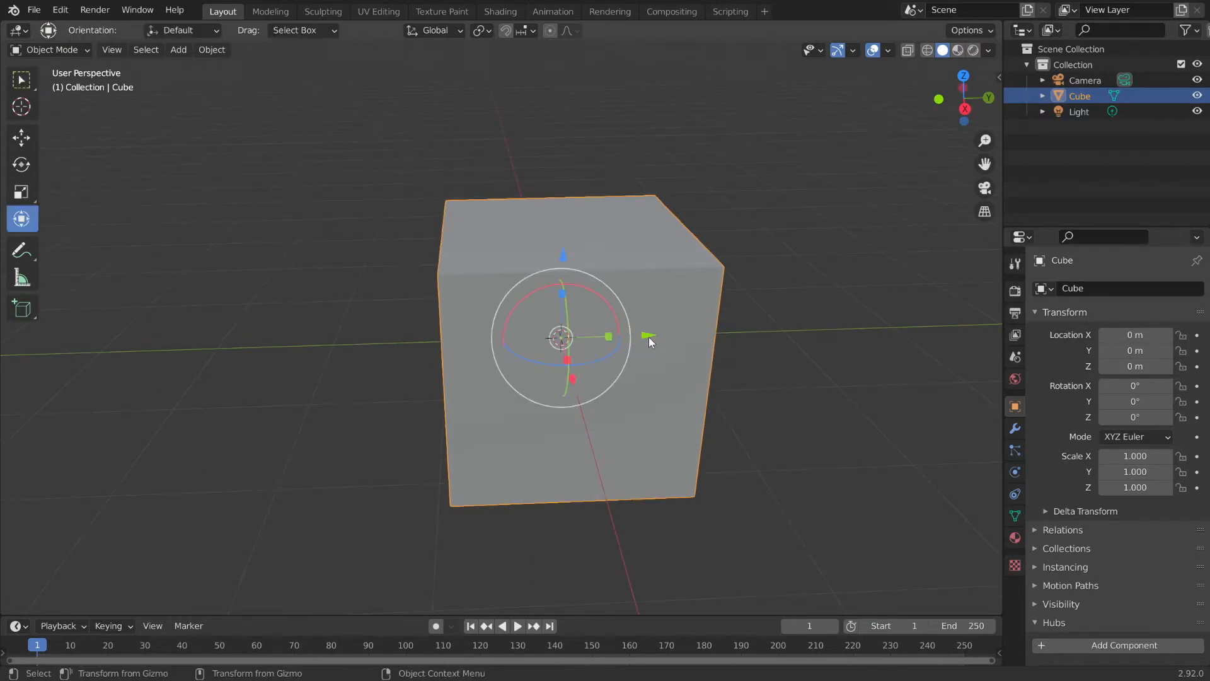
drag(648, 337, 701, 334)
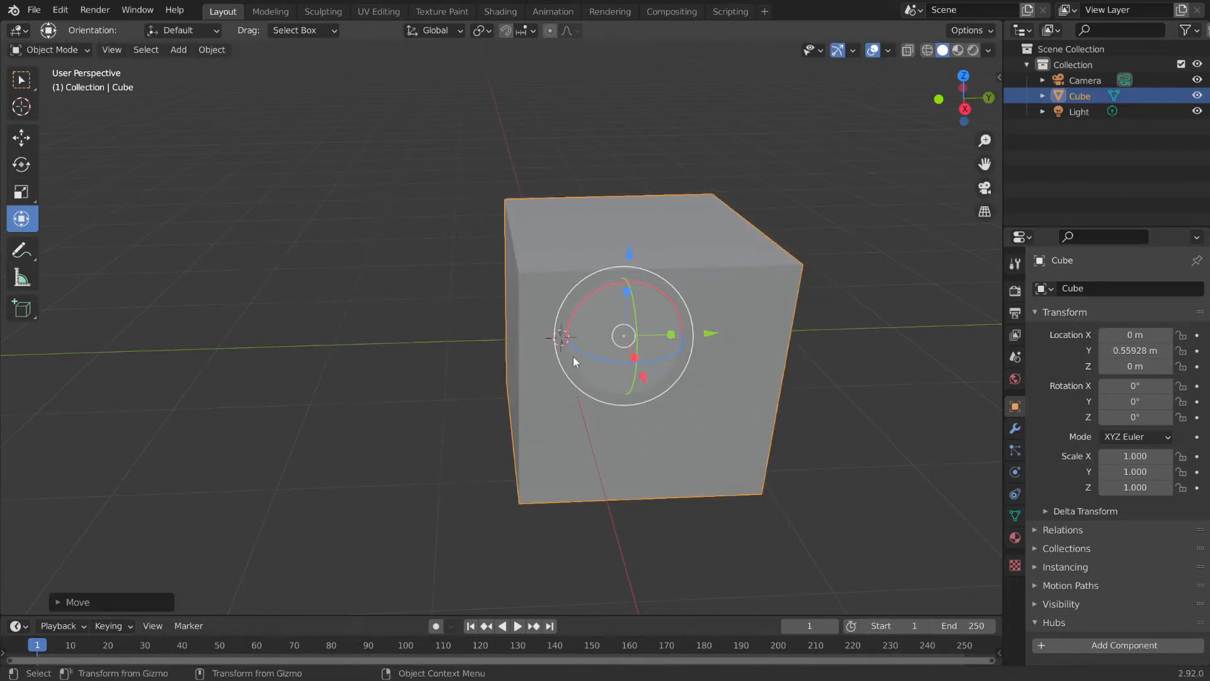
Move the cube in the negative Y direction to about Y -2.97 m with the Move tool.
click(18, 146)
drag(688, 341, 618, 347)
middle_drag(618, 346, 508, 358)
drag(618, 338, 546, 361)
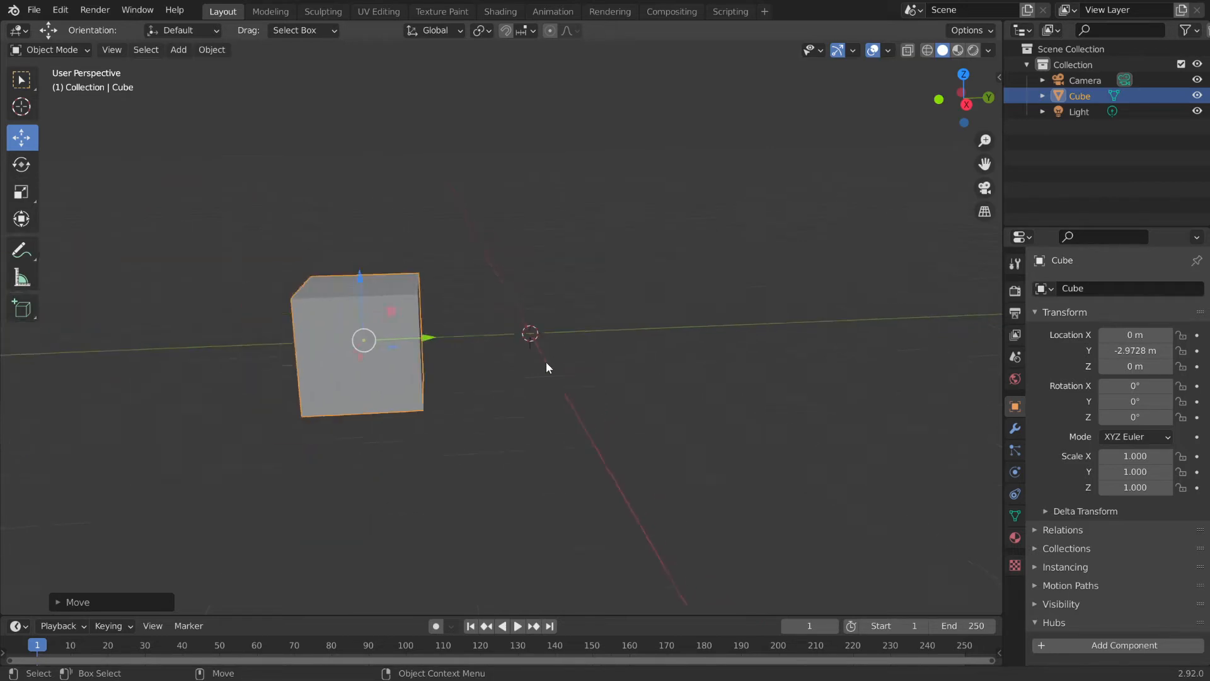
middle_drag(546, 361, 565, 407)
shift+middle_drag(471, 329, 610, 354)
scroll(611, 383, down, 5)
Try rotating the cube about the X axis with the Rotate tool, and undo the rotation.
key(shift+space)
key(r)
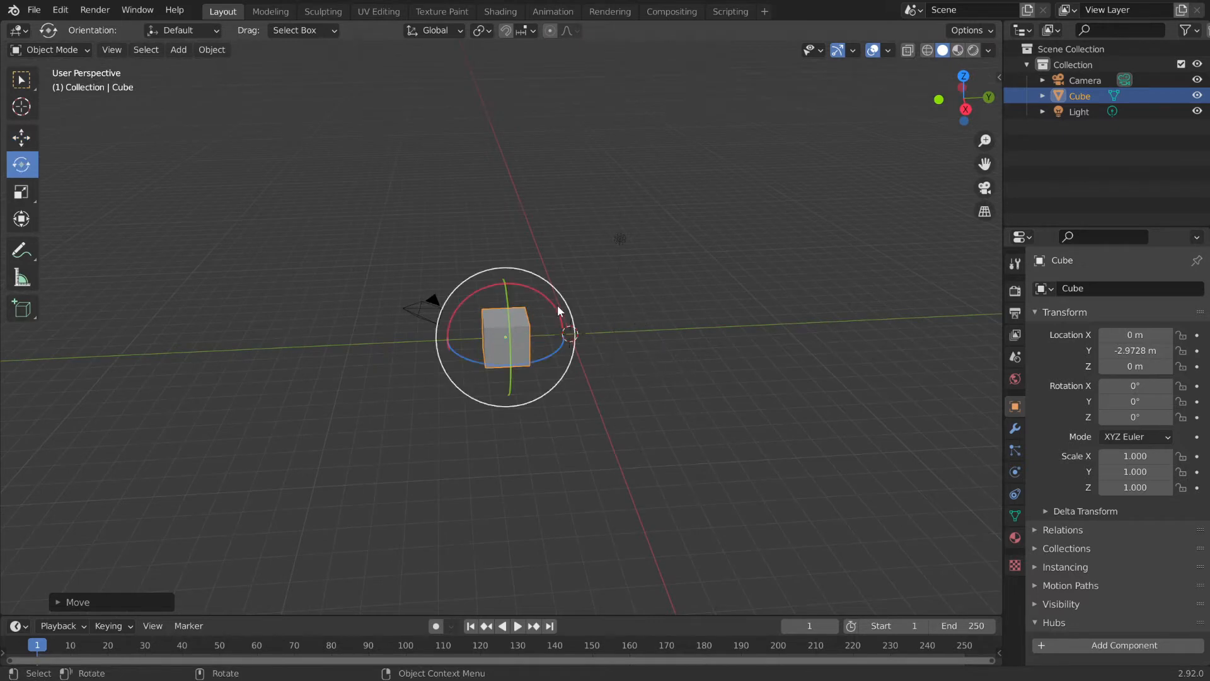
drag(547, 296, 597, 357)
key(ctrl+z)
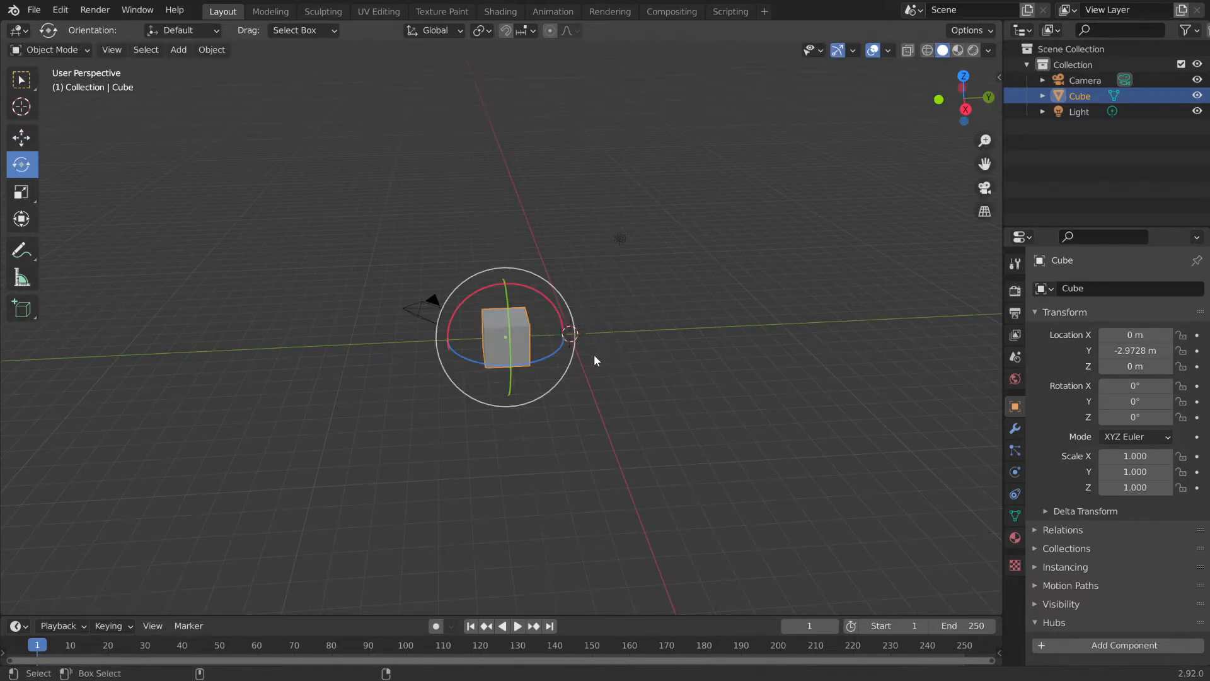
scroll(605, 372, up, 2)
middle_drag(615, 368, 561, 378)
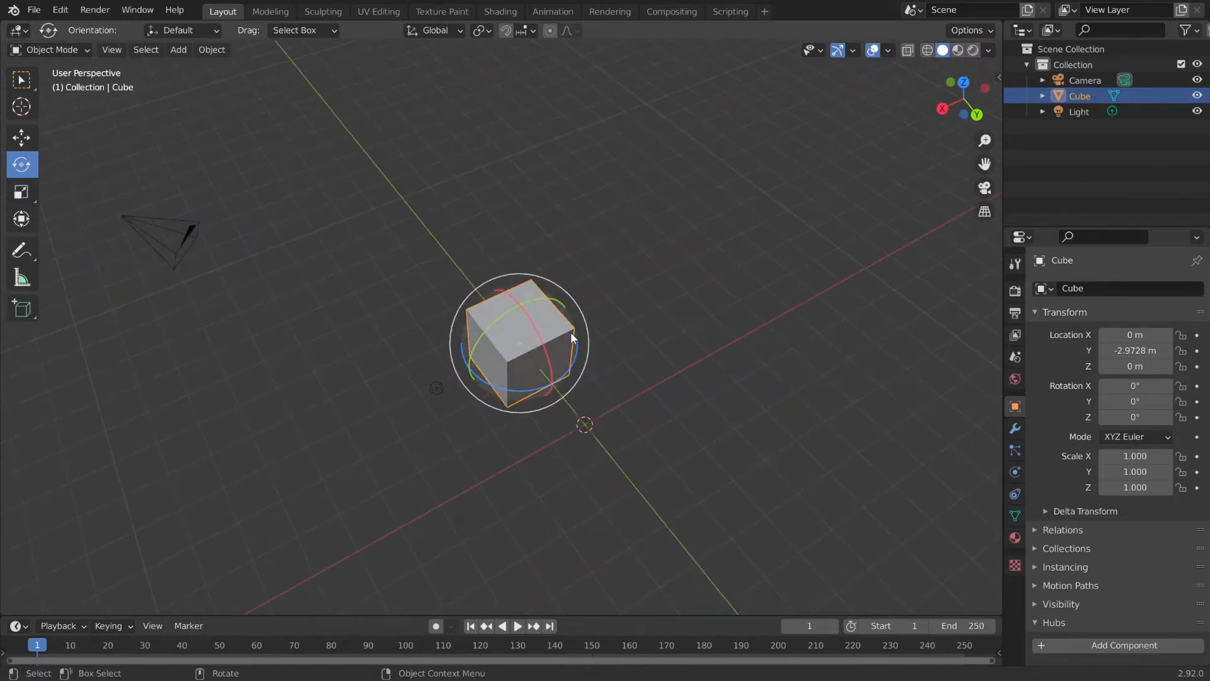
middle_drag(632, 398, 618, 269)
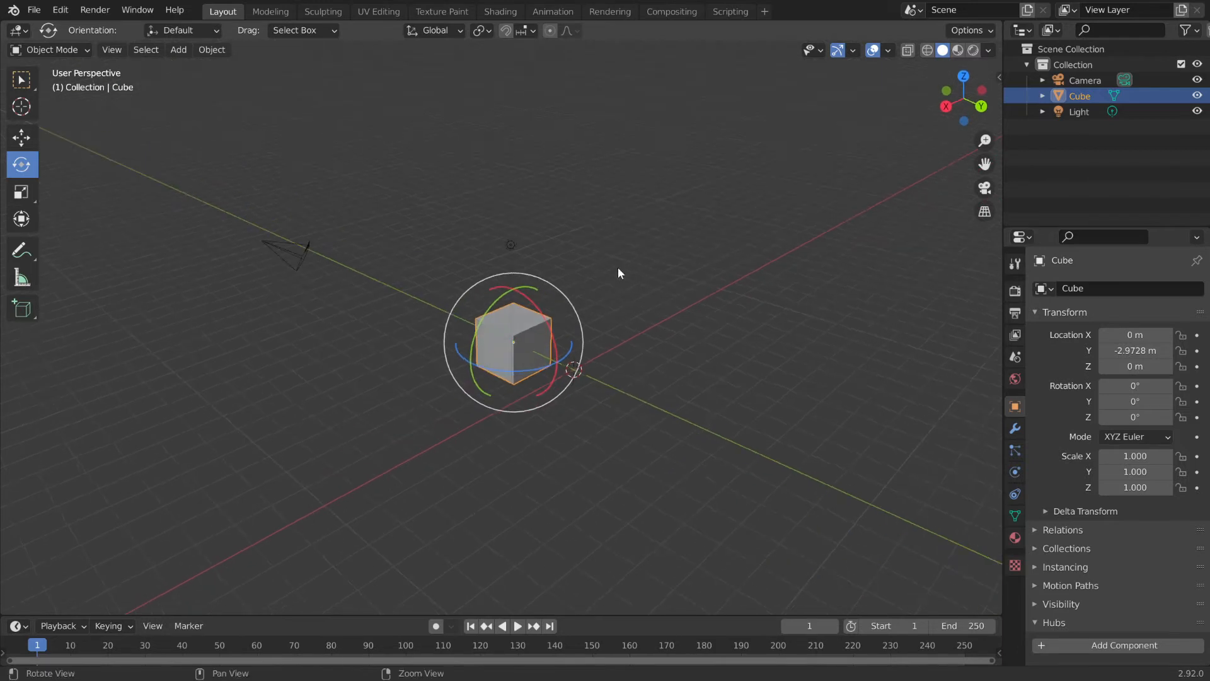
scroll(610, 376, up, 4)
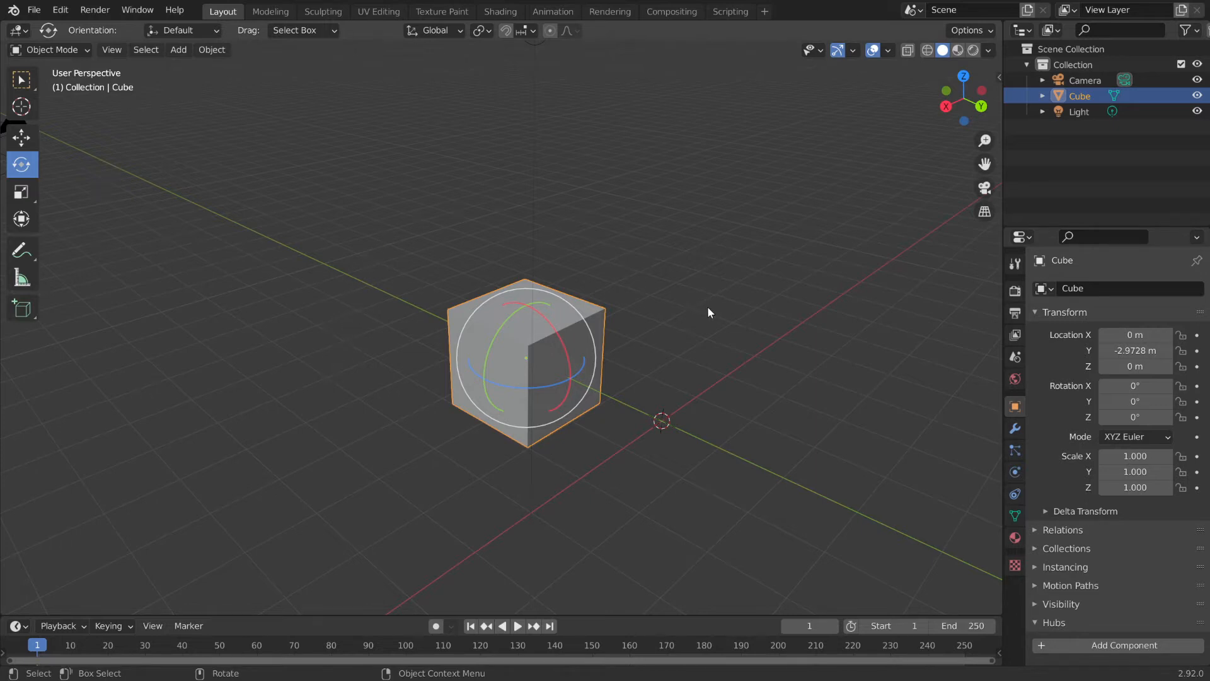
alt+drag(691, 350, 791, 381)
scroll(754, 360, up, 3)
Set the transform pivot point to Individual Origins and move the cube along the Y axis to about -5.1 m.
key(w)
scroll(732, 393, down, 3)
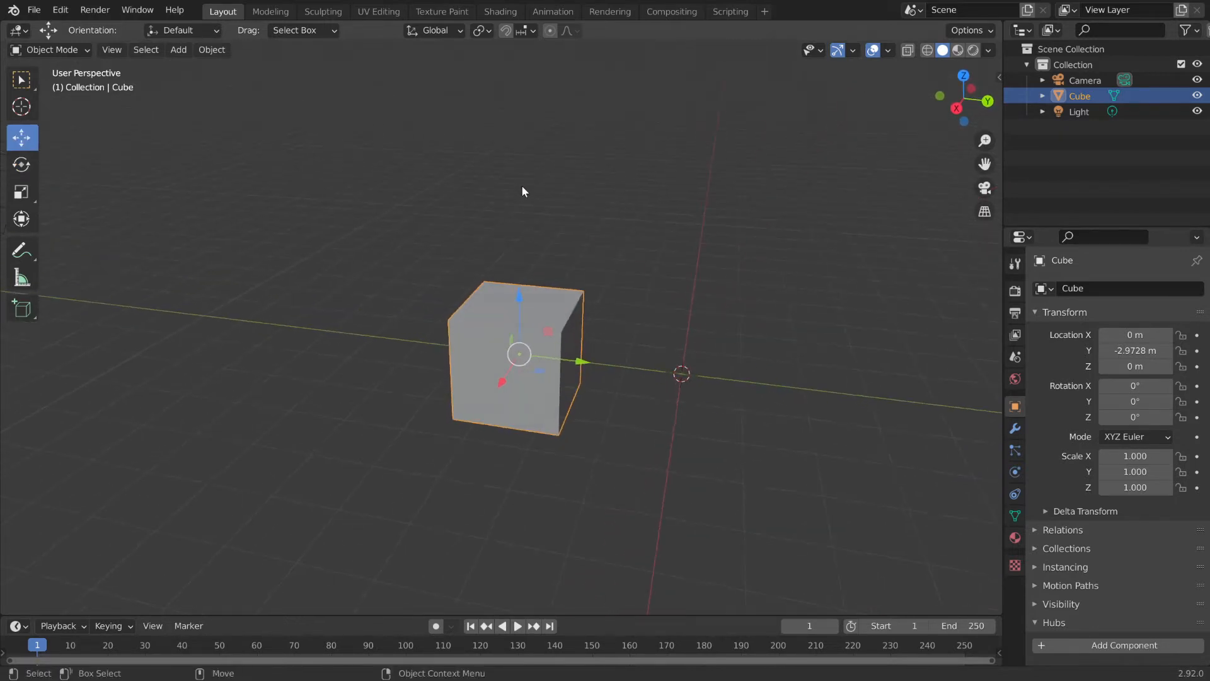
click(482, 31)
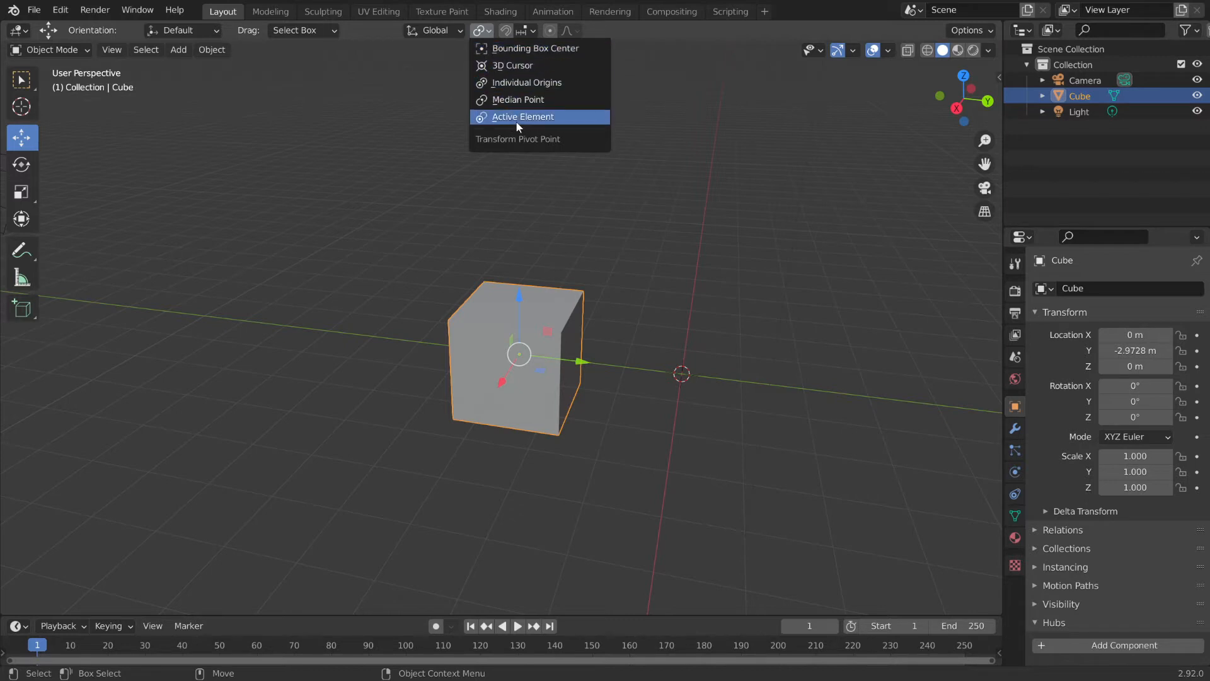
click(506, 81)
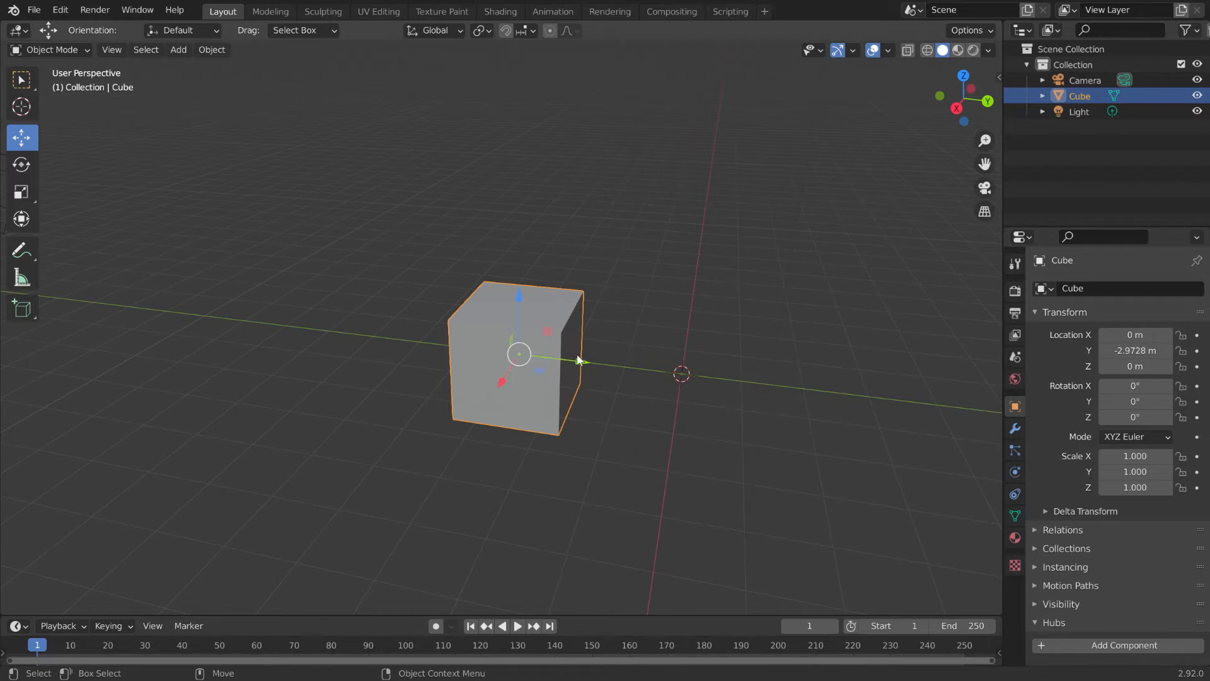
drag(578, 360, 474, 347)
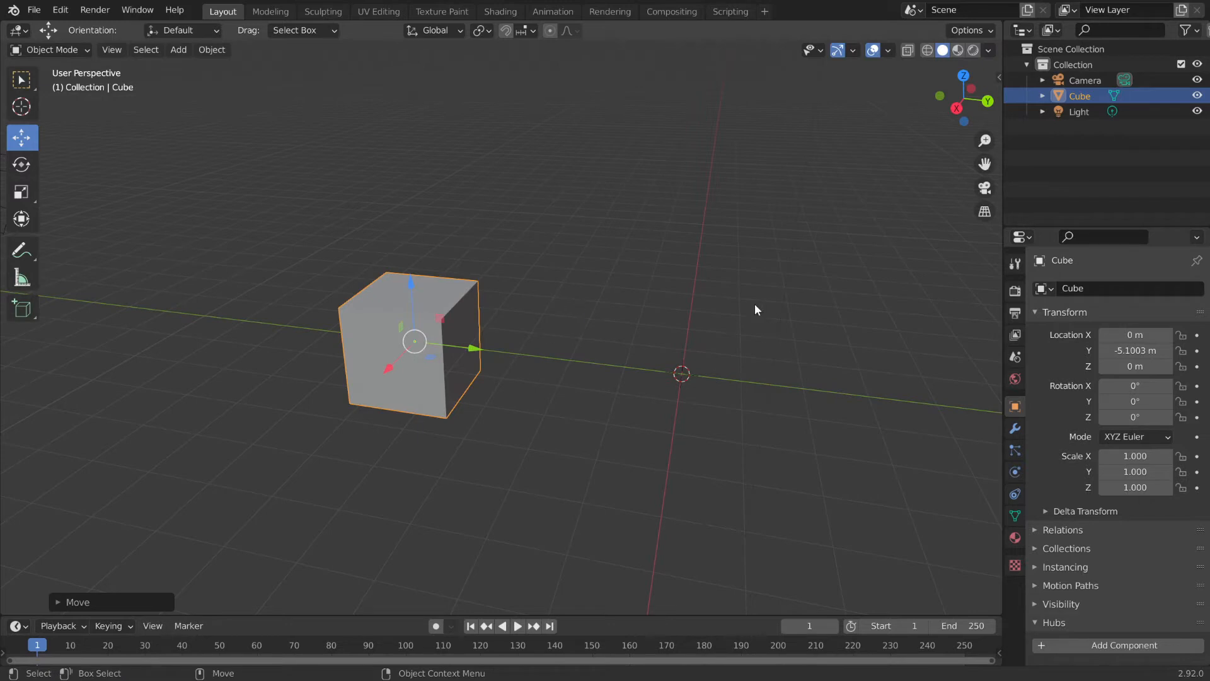
Set the pivot point to 3D Cursor, try rotating the cube around it about the X axis, and undo the rotation.
click(482, 31)
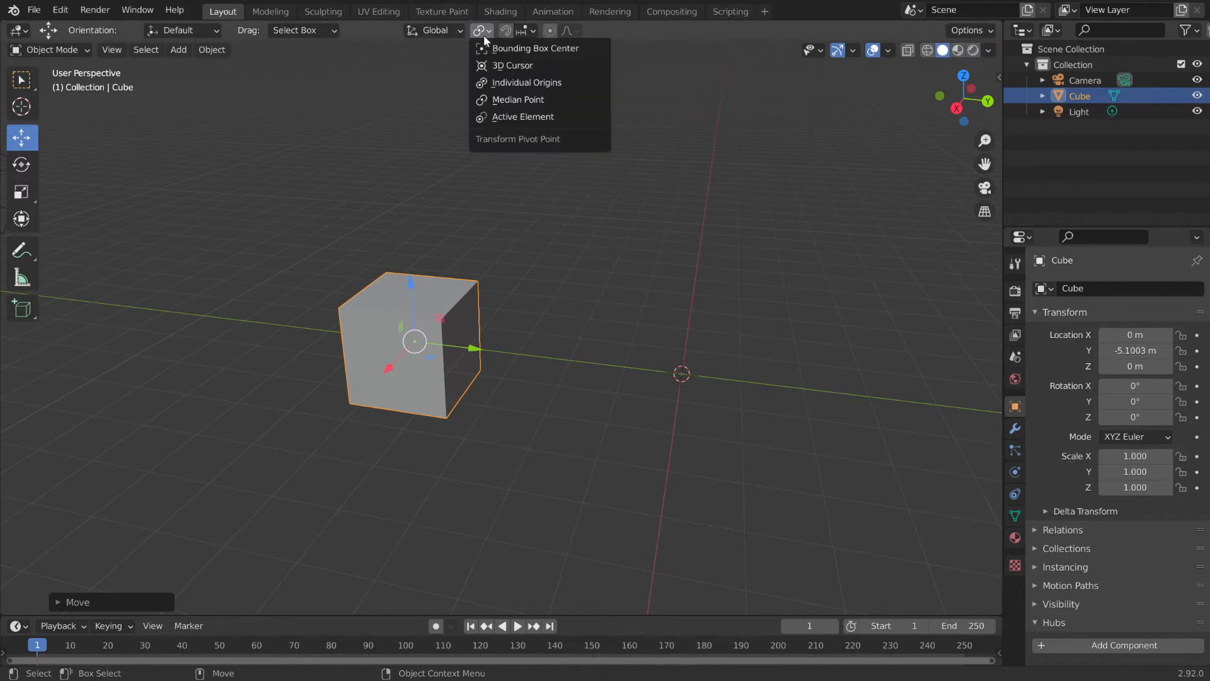
click(515, 65)
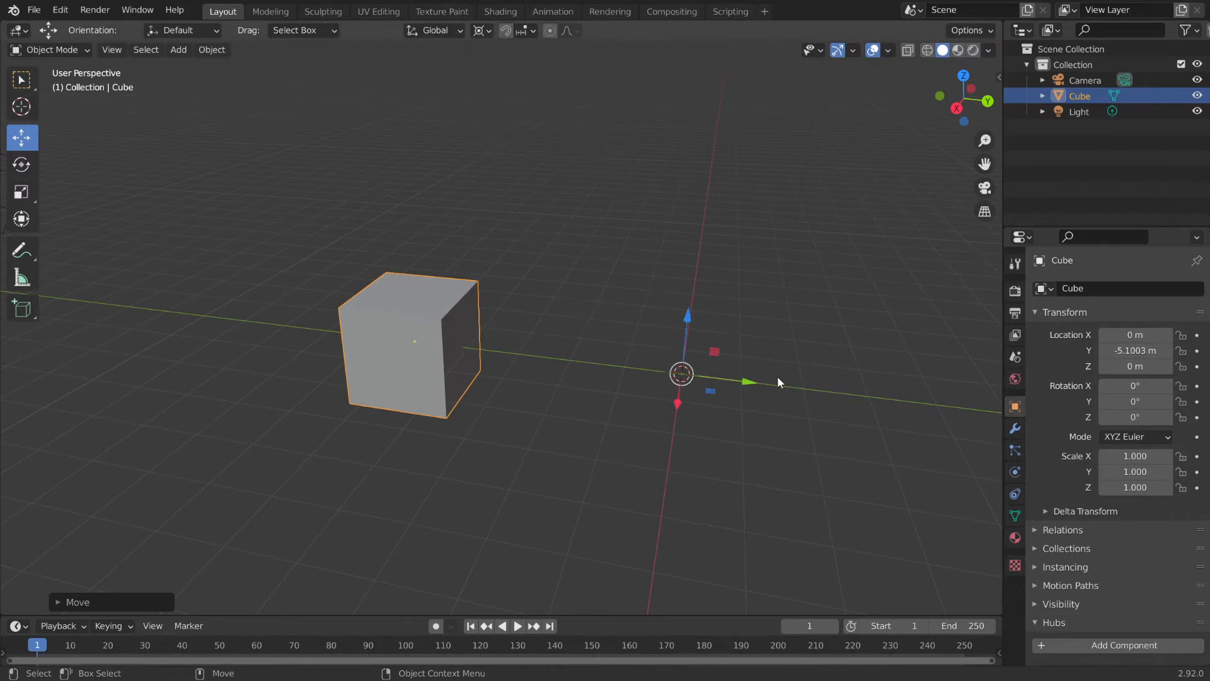
key(e)
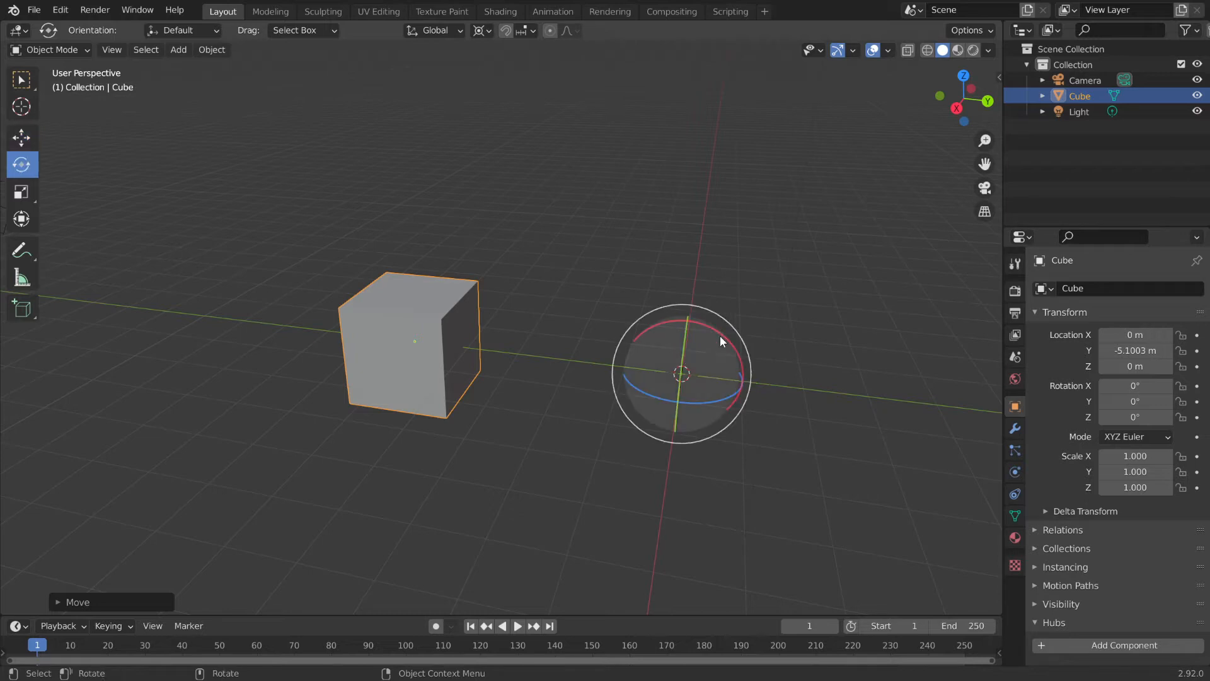
drag(722, 334, 760, 365)
key(ctrl+z)
key(ctrl+z)
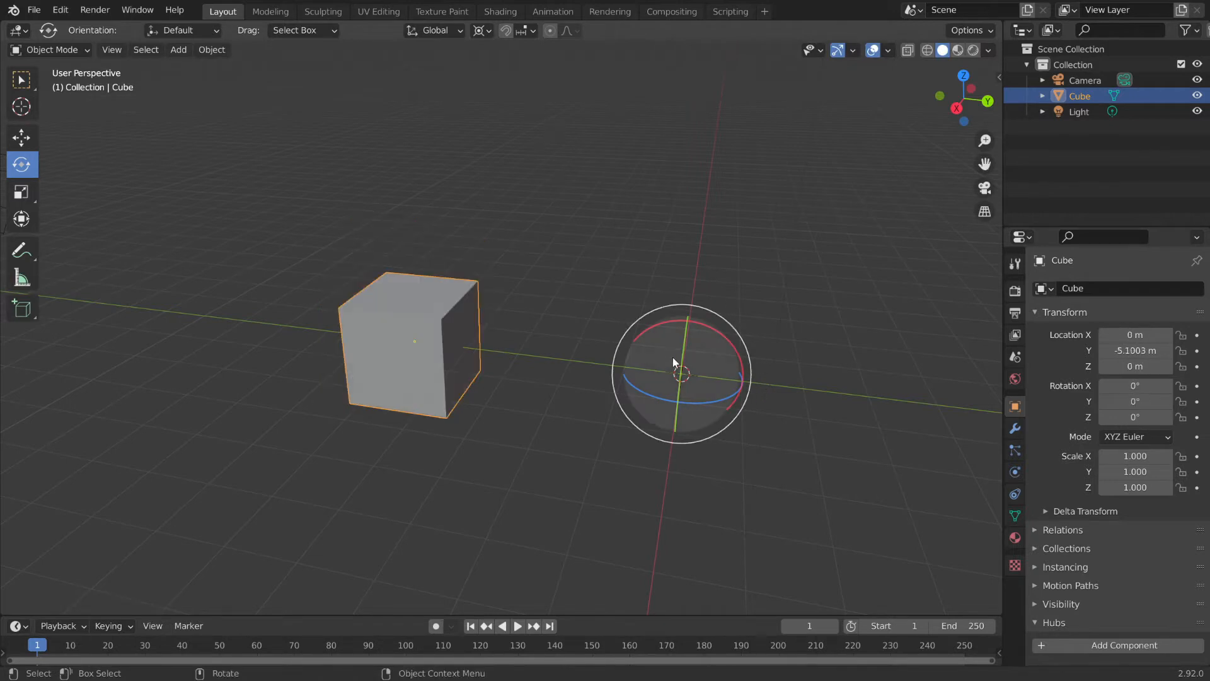
Try moving the cube along the Y axis to about -7.42 m with the 3D Cursor pivot, and undo the move.
key(w)
drag(741, 378, 697, 415)
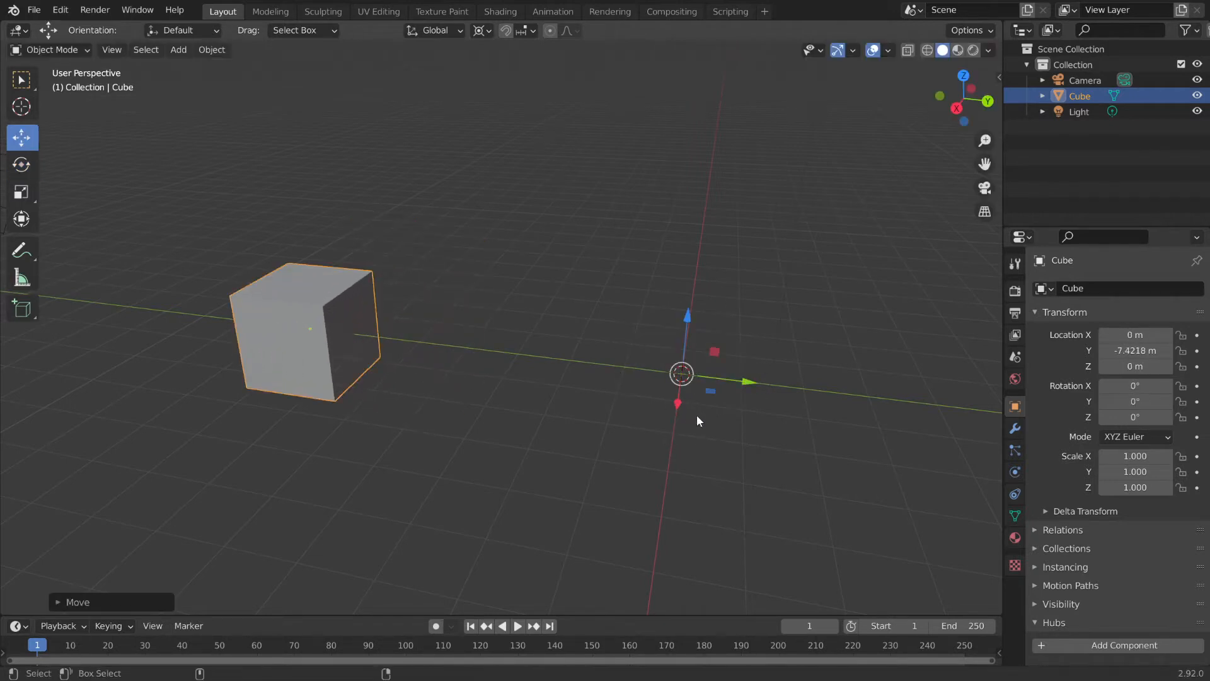
key(ctrl+z)
Set the transform pivot point to Bounding Box Center.
scroll(813, 428, down, 2)
middle_drag(816, 432, 700, 403)
scroll(713, 453, up, 2)
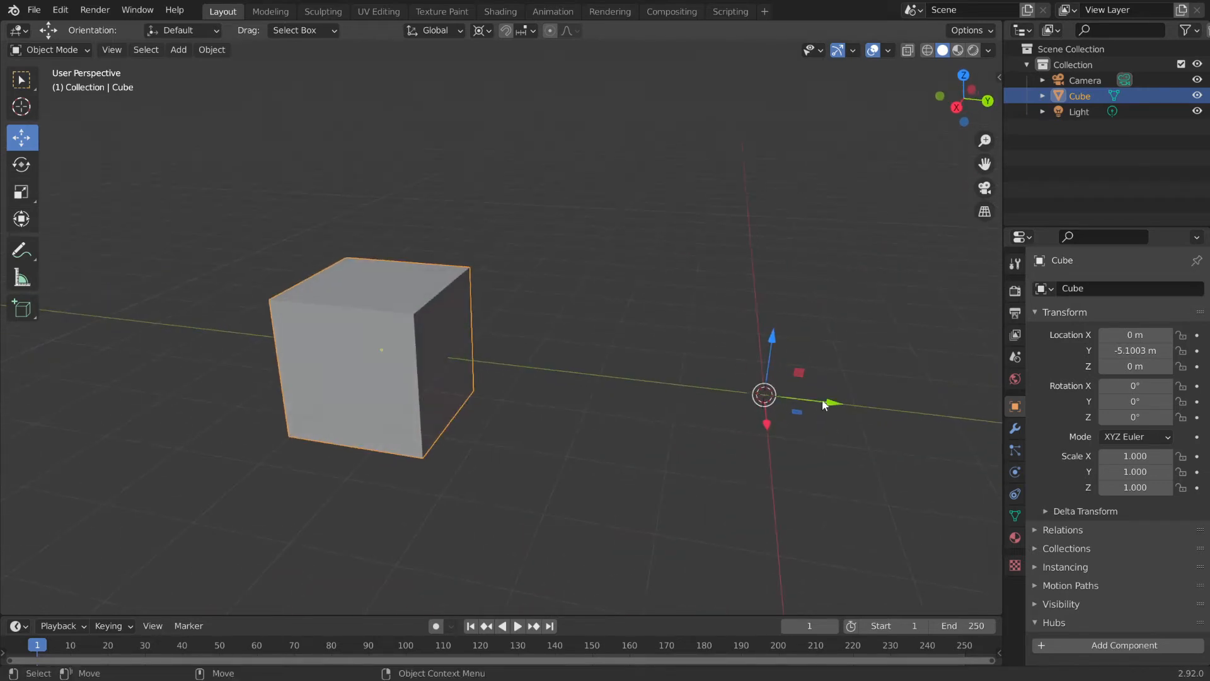
middle_drag(838, 479, 410, 327)
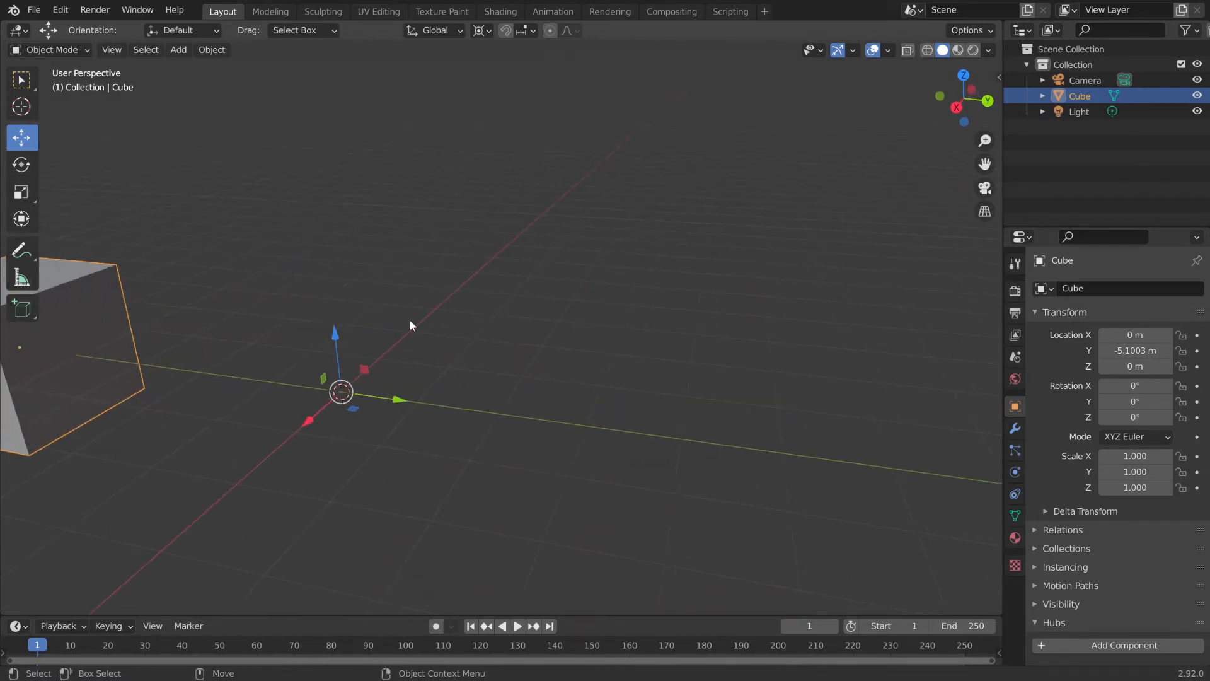
middle_drag(300, 451, 593, 463)
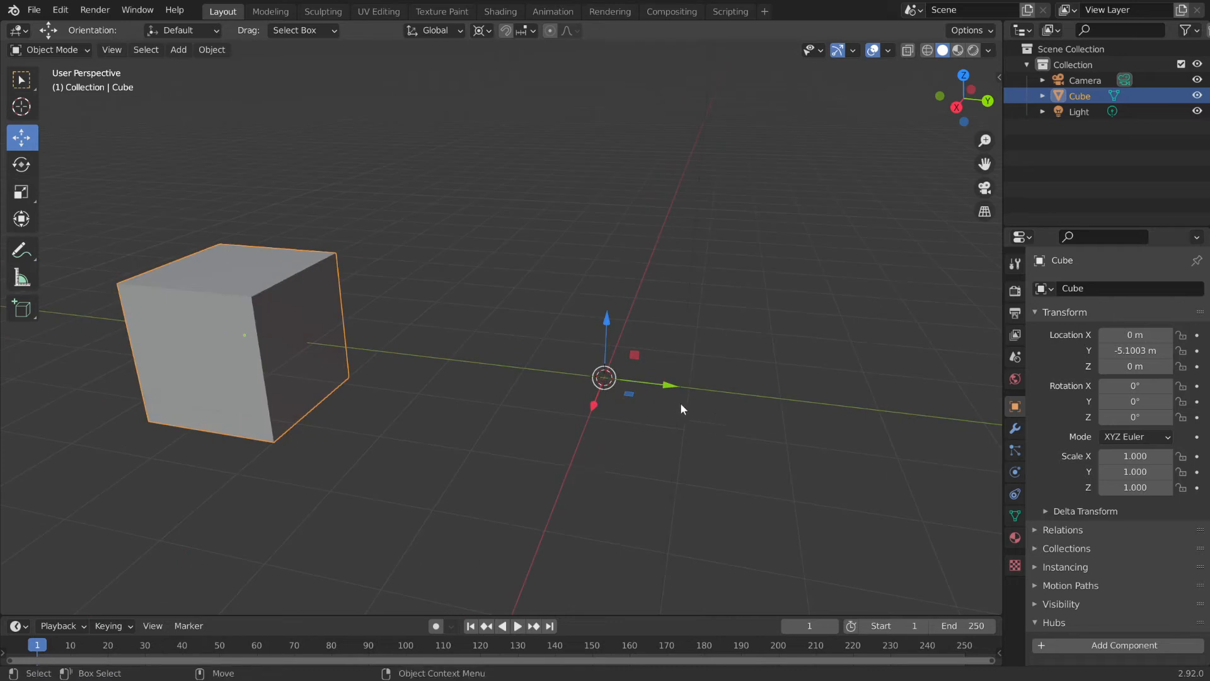
click(480, 31)
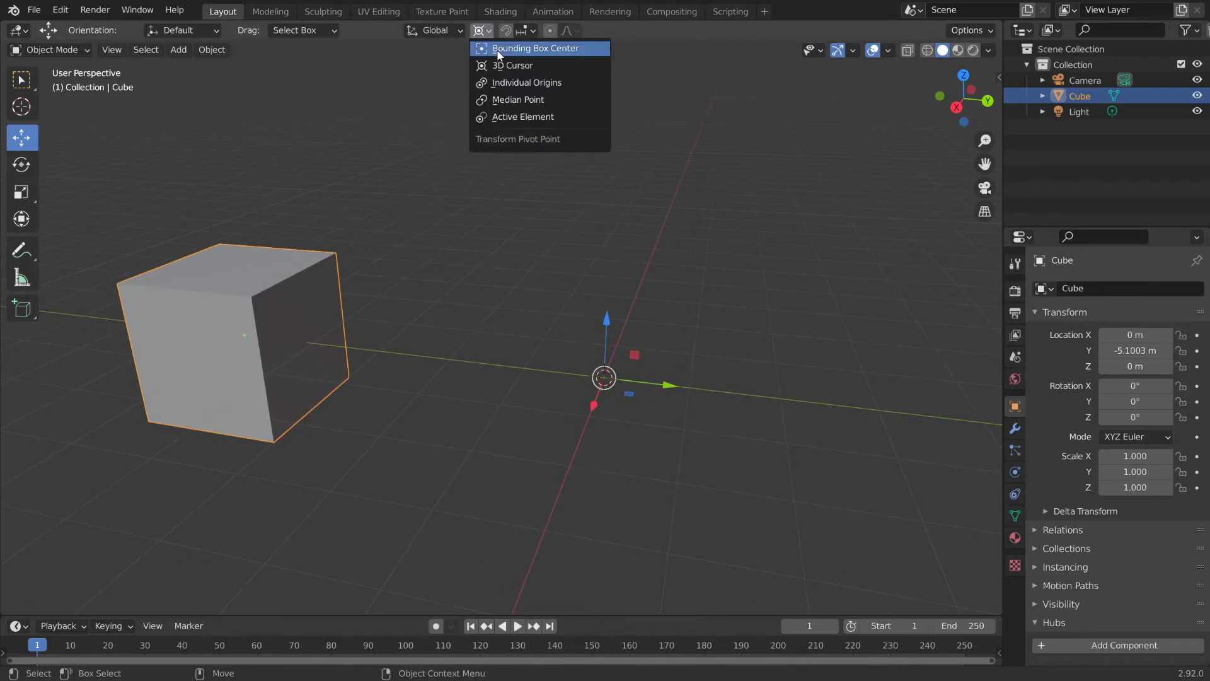
click(498, 51)
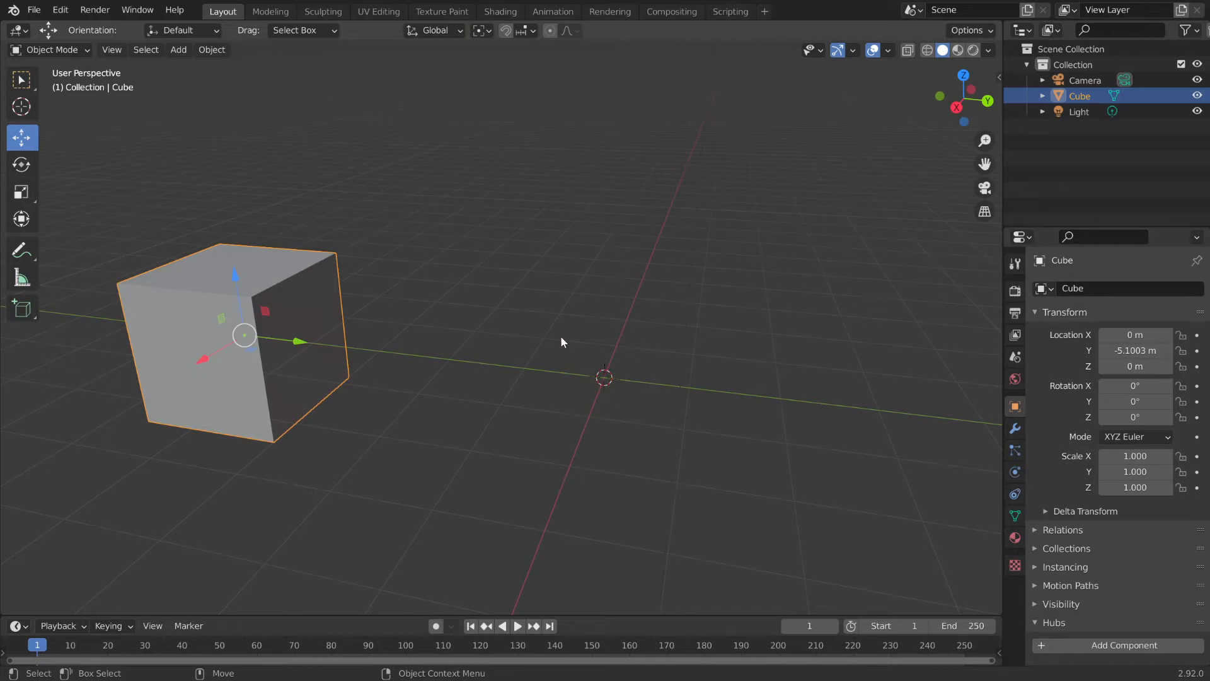
Limit transforms to origins only, try moving the cube's origin to about Y 0.05 m, and undo that move.
click(990, 30)
drag(297, 343, 727, 394)
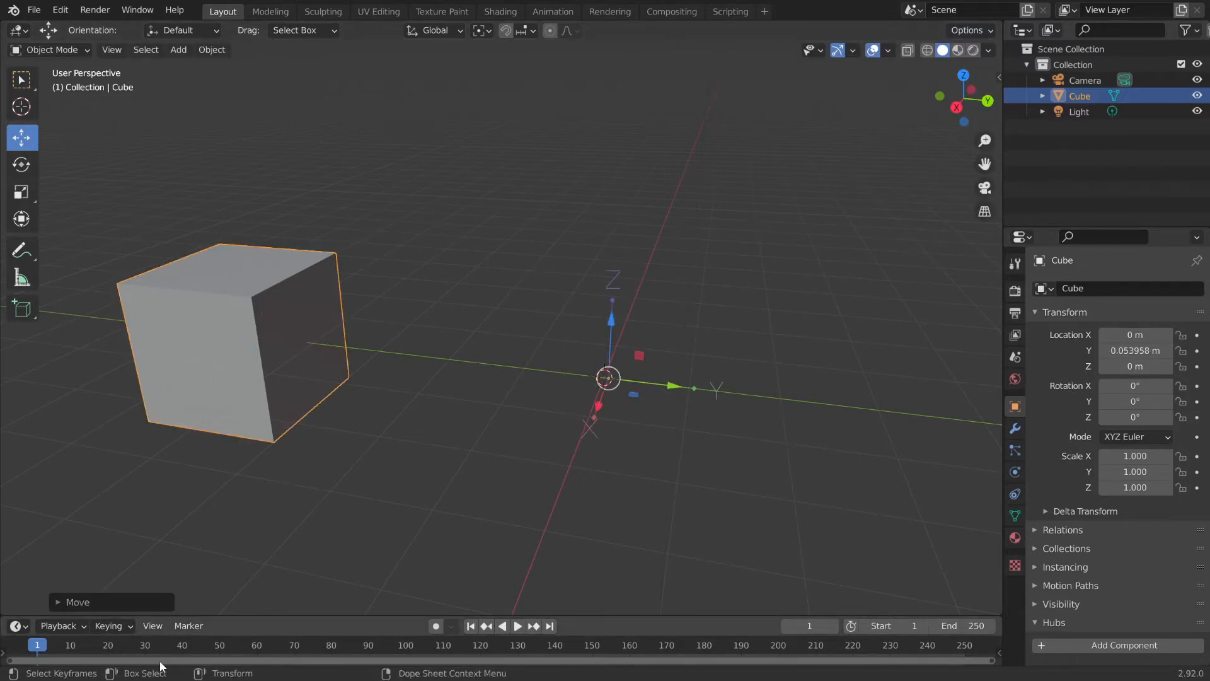
key(ctrl+z)
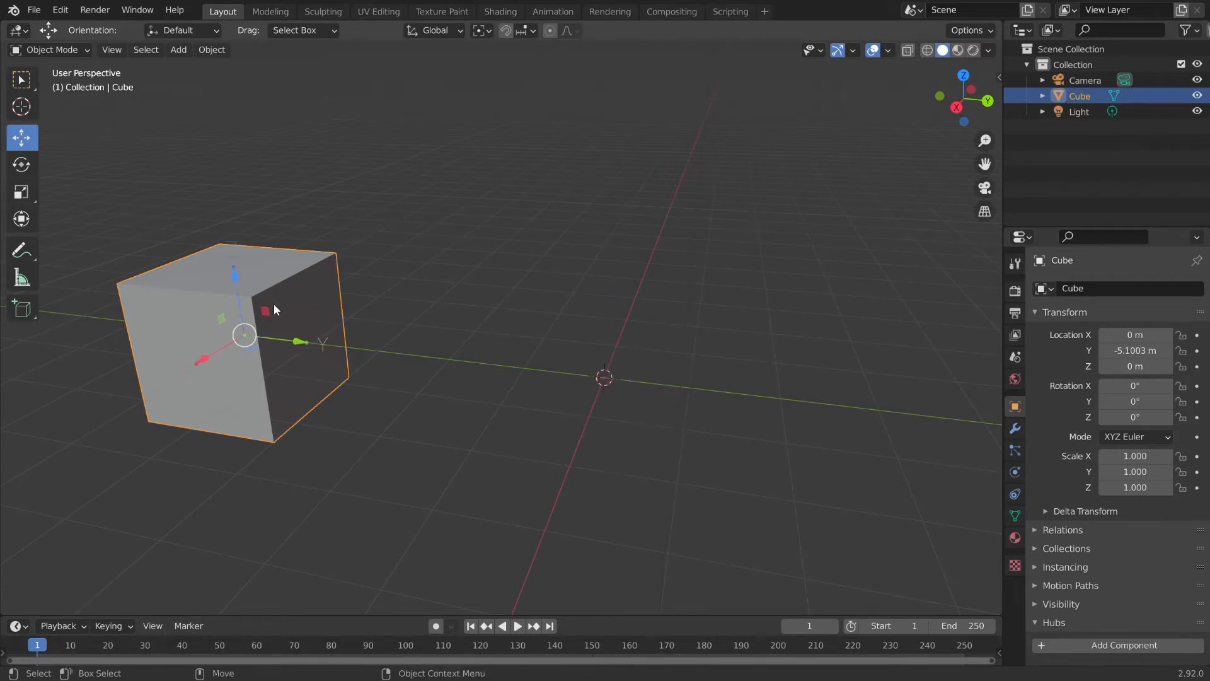
Set the transform pivot point to 3D Cursor with the cube still selected.
scroll(274, 303, down, 3)
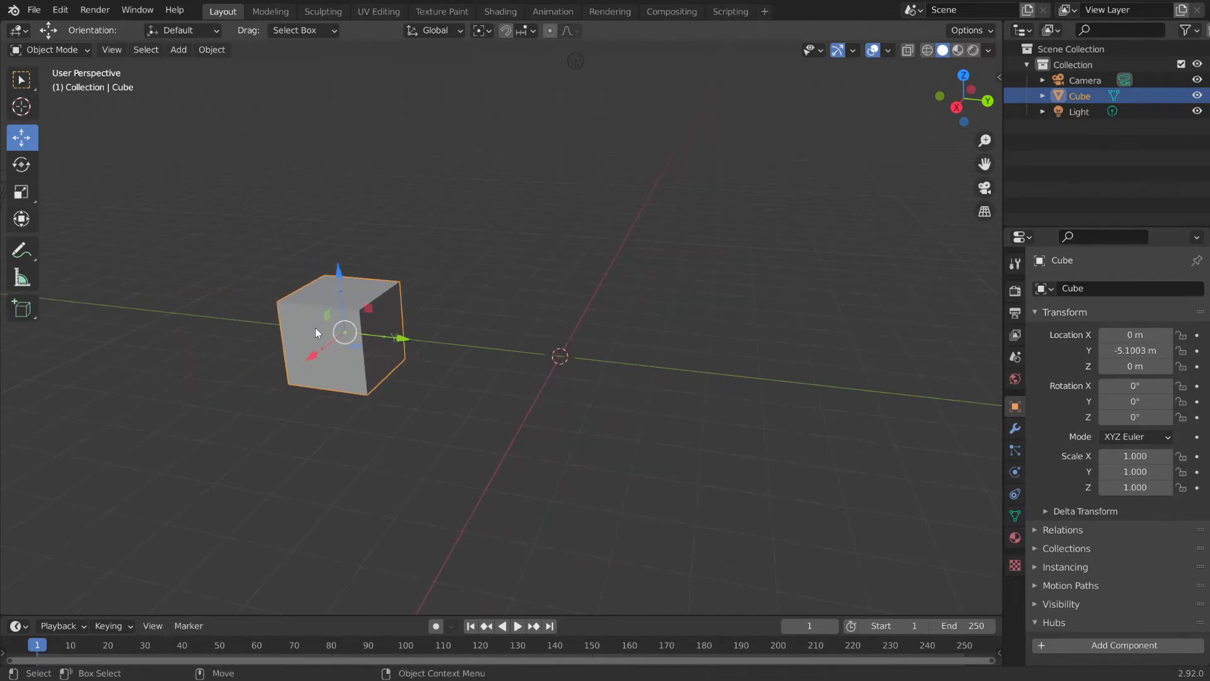
mouse_move(452, 408)
middle_down()
mouse_move(541, 392)
mouse_move(467, 414)
mouse_move(460, 403)
middle_up()
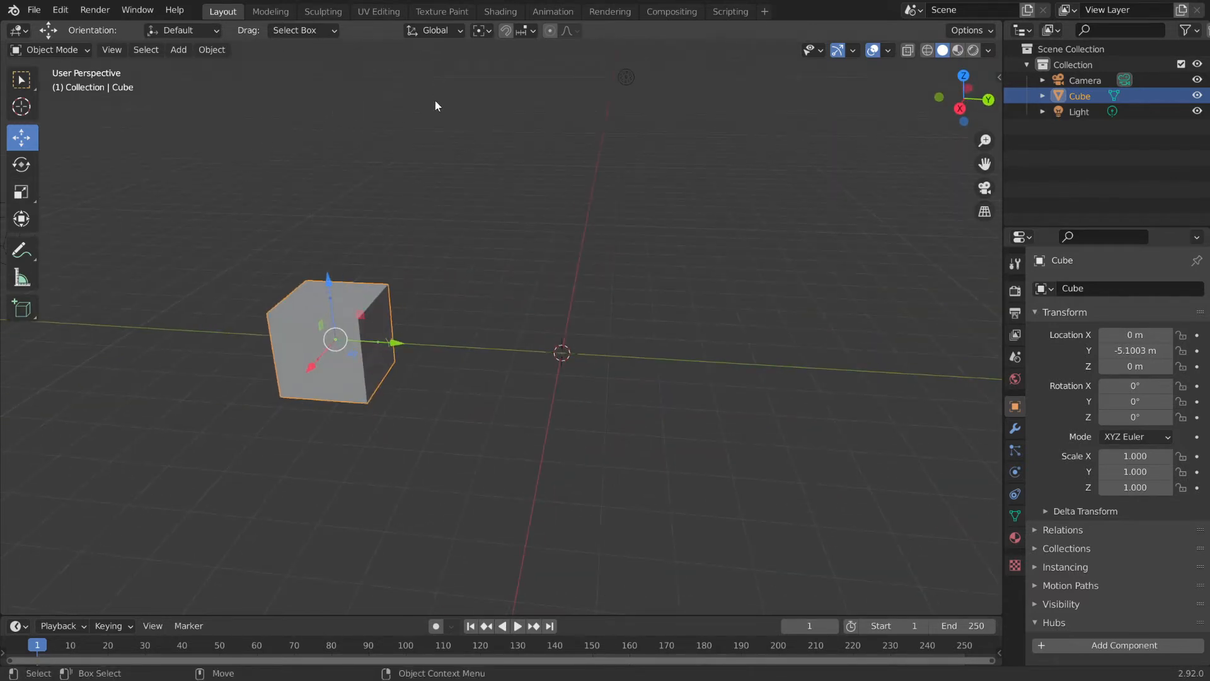
click(481, 30)
click(481, 31)
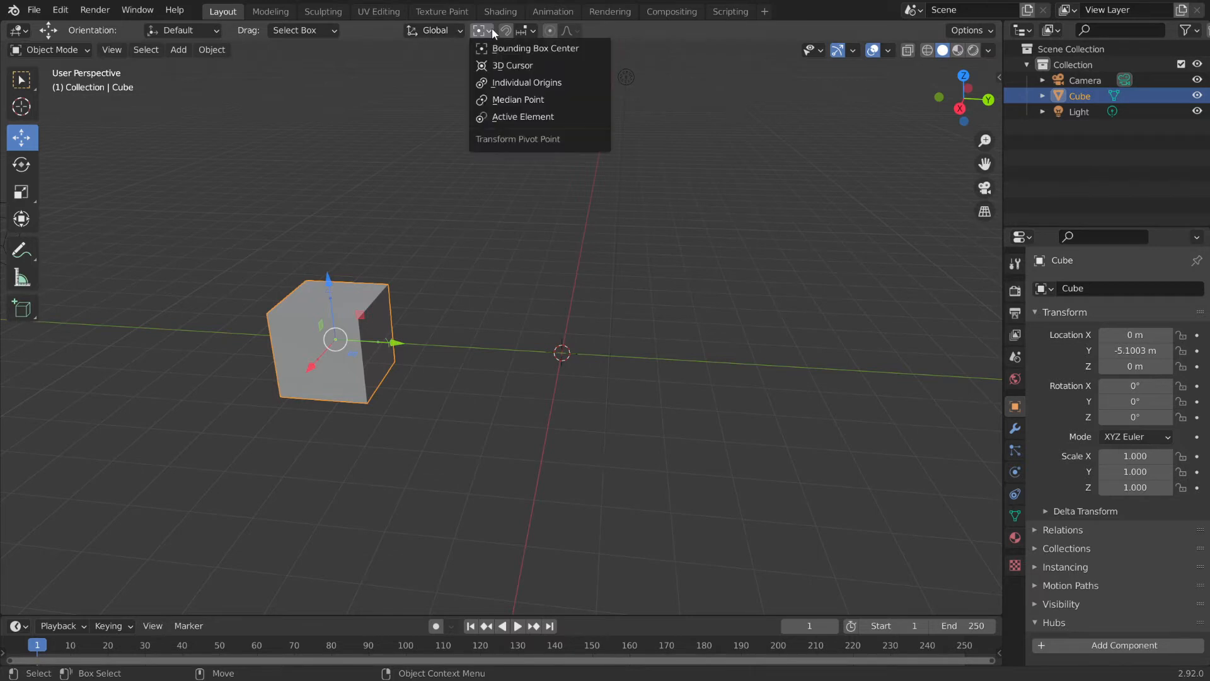
click(497, 65)
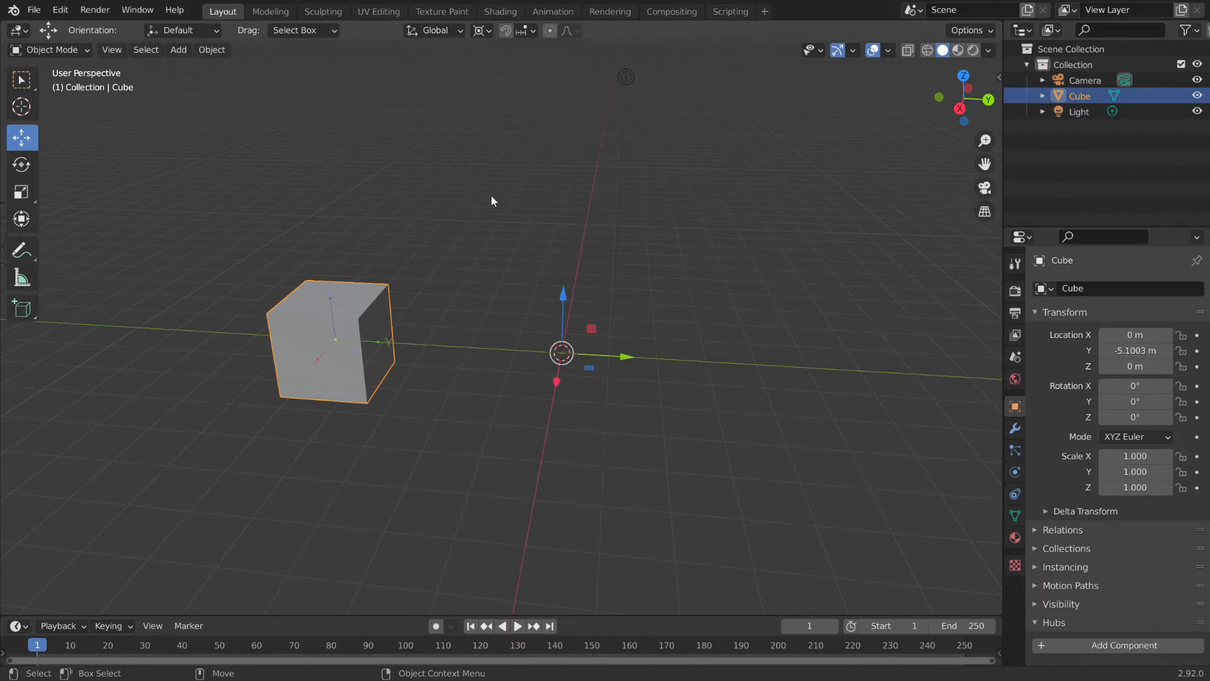
Deselect the existing cube and add a second cube mesh at the 3D cursor.
click(678, 184)
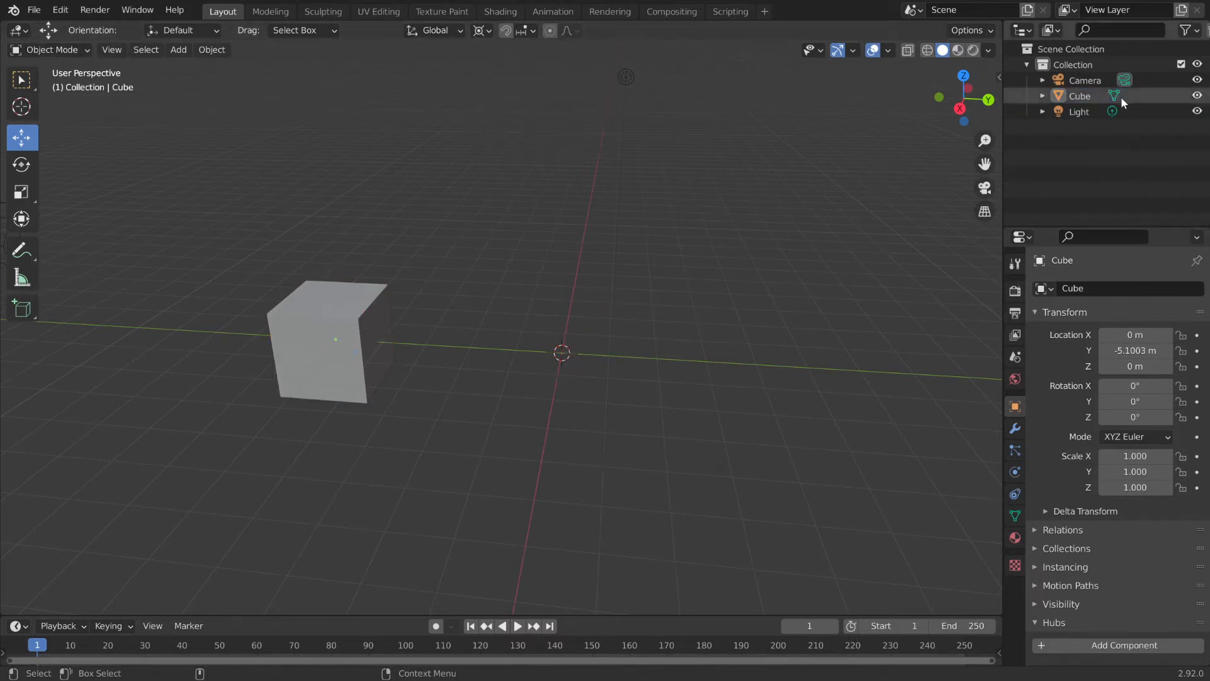
click(188, 50)
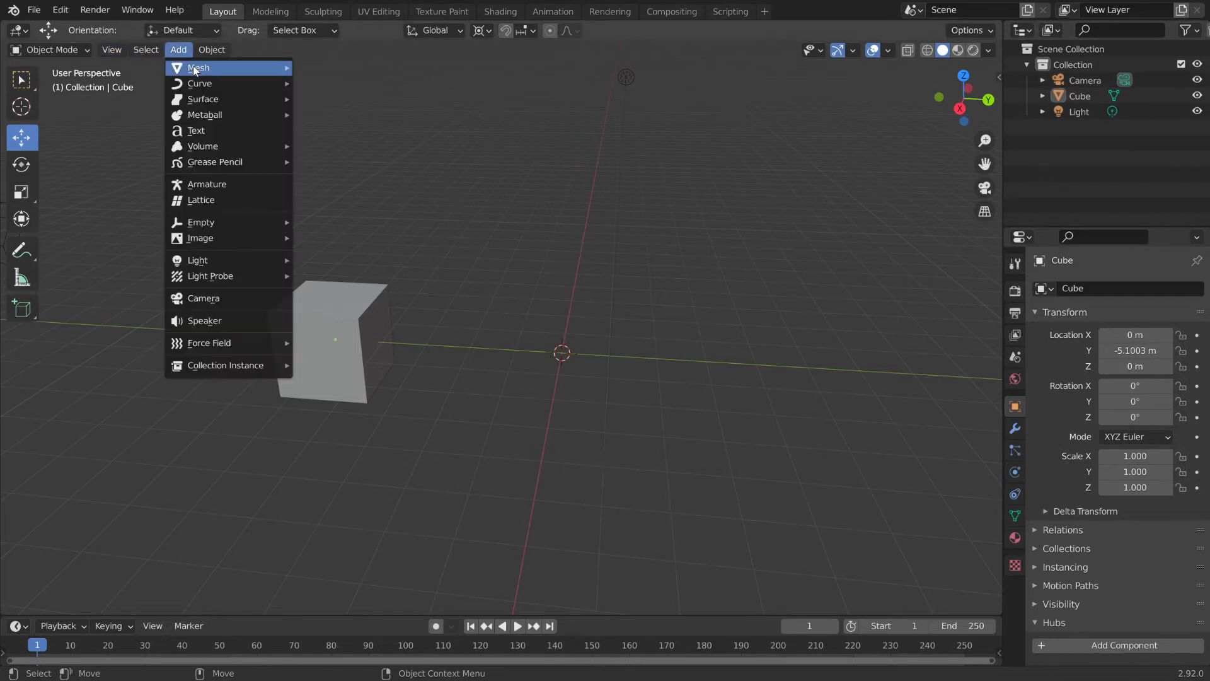
mouse_move(193, 65)
click(340, 84)
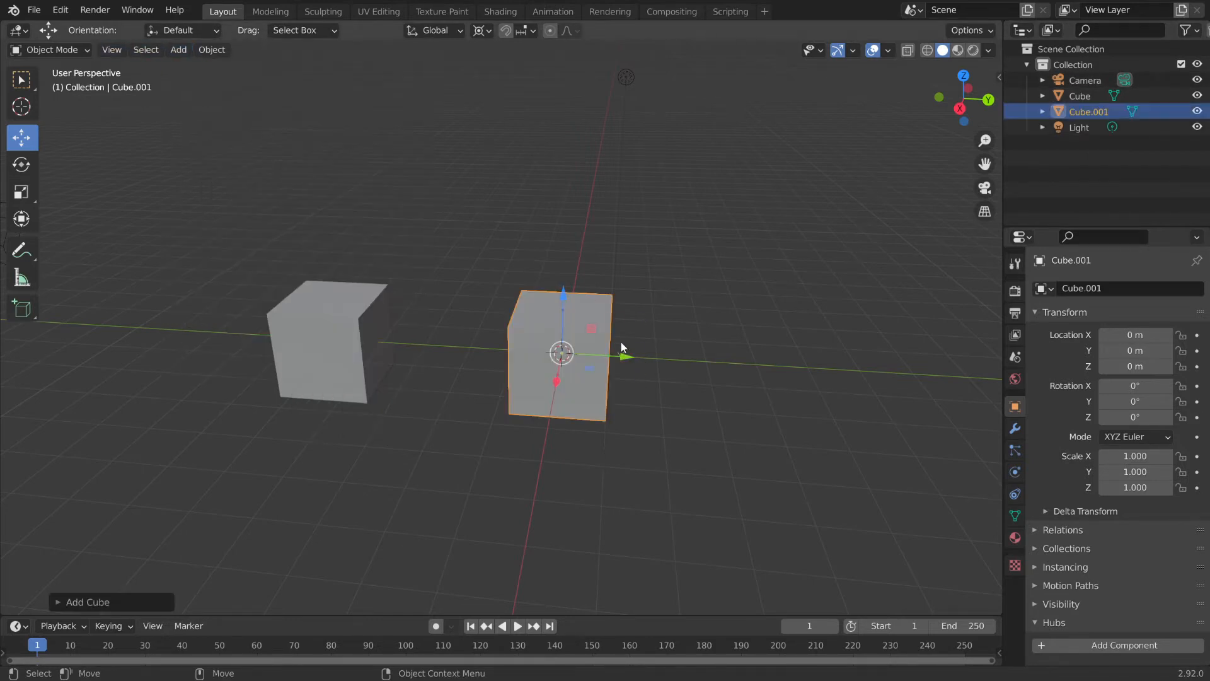
Turn off origins-only transforms and move the new cube away from the 3D cursor in the negative X direction.
drag(560, 377, 557, 382)
key(ctrl+z)
click(970, 30)
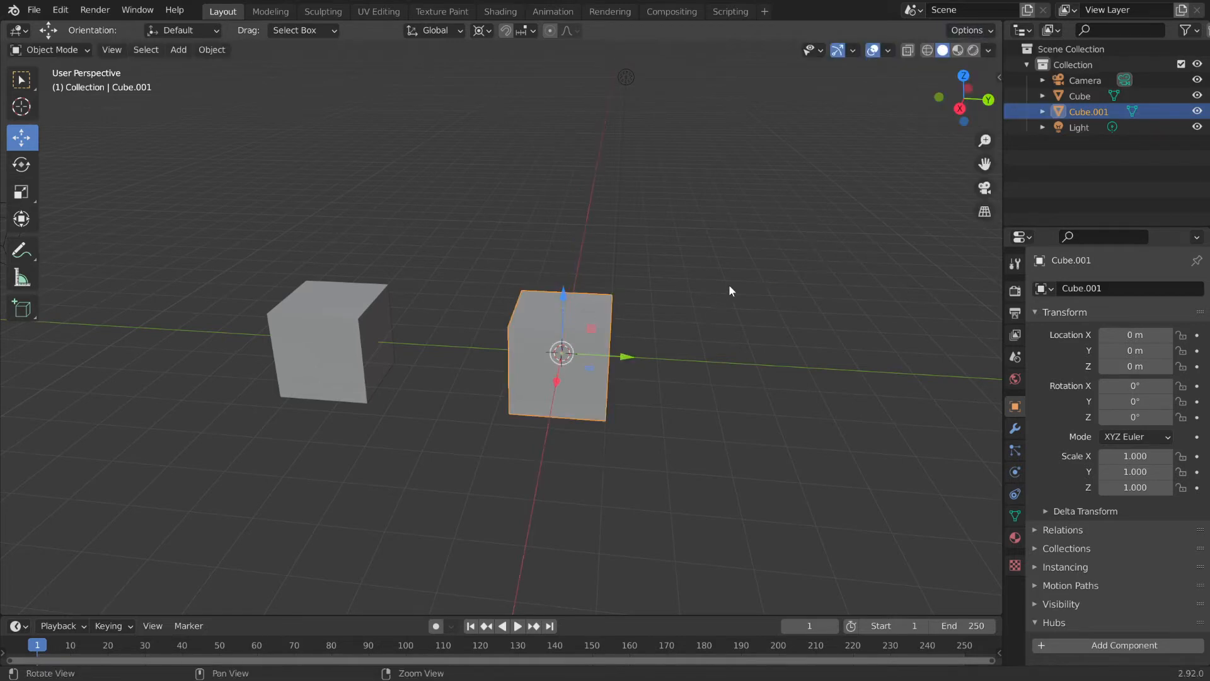
middle_drag(728, 285, 466, 397)
drag(472, 402, 606, 351)
Set the pivot point to Bounding Box Center for the original cube and move it along Y to about -7.6 m.
middle_drag(606, 351, 531, 316)
click(413, 342)
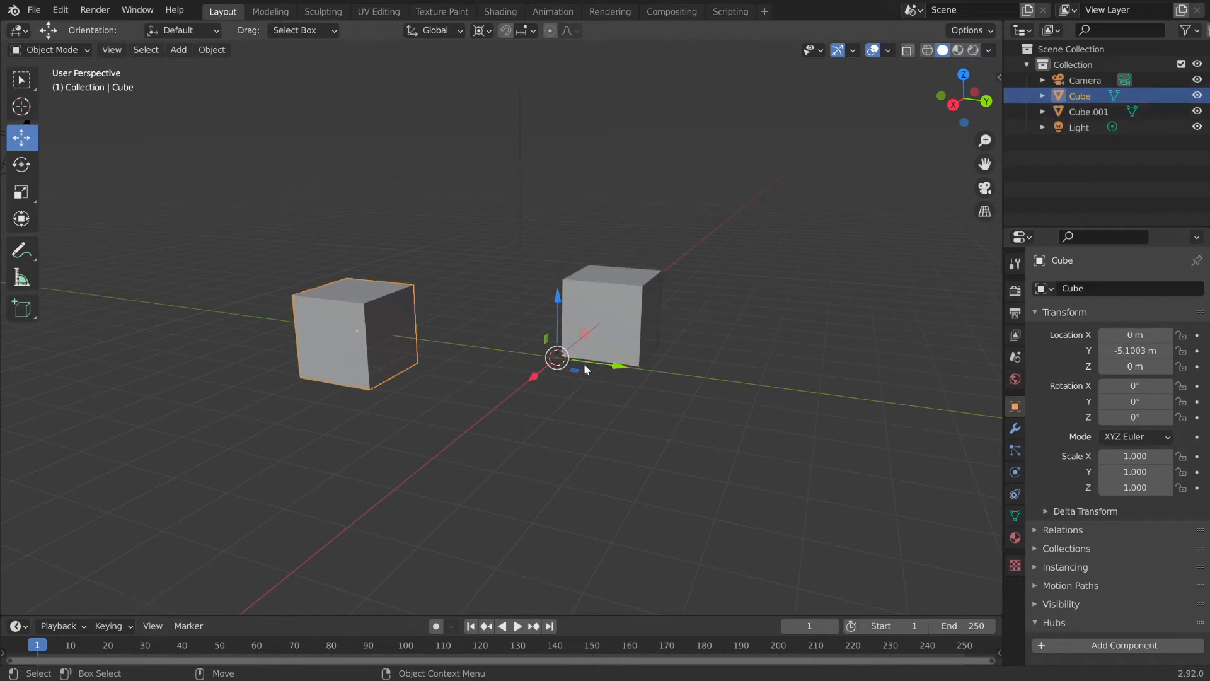
click(482, 31)
click(510, 47)
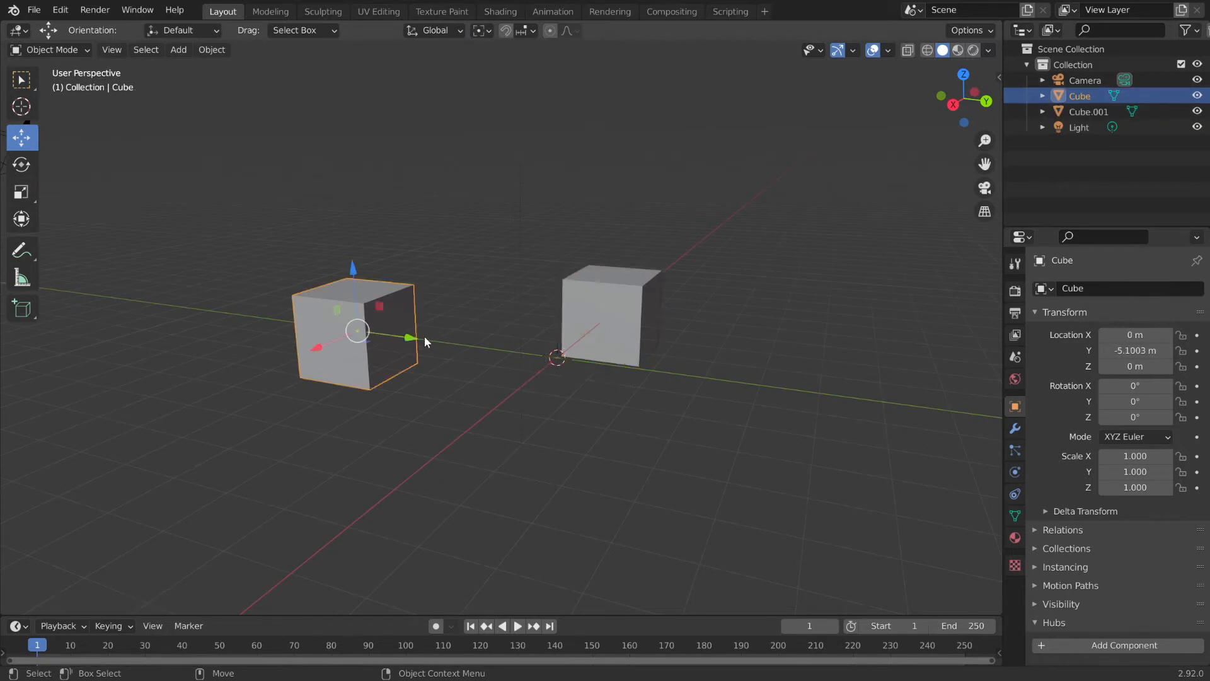
drag(425, 342, 357, 343)
Scale the second cube down uniformly to about 0.61.
middle_drag(357, 343, 403, 195)
click(657, 264)
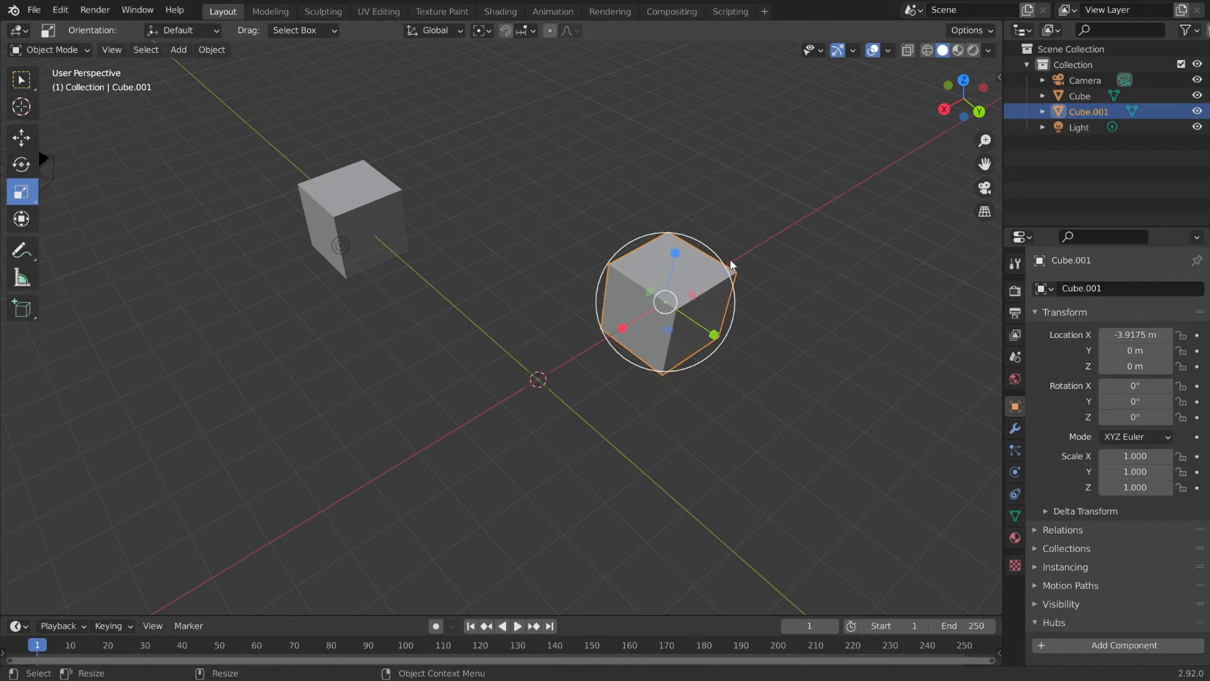
drag(717, 258, 697, 280)
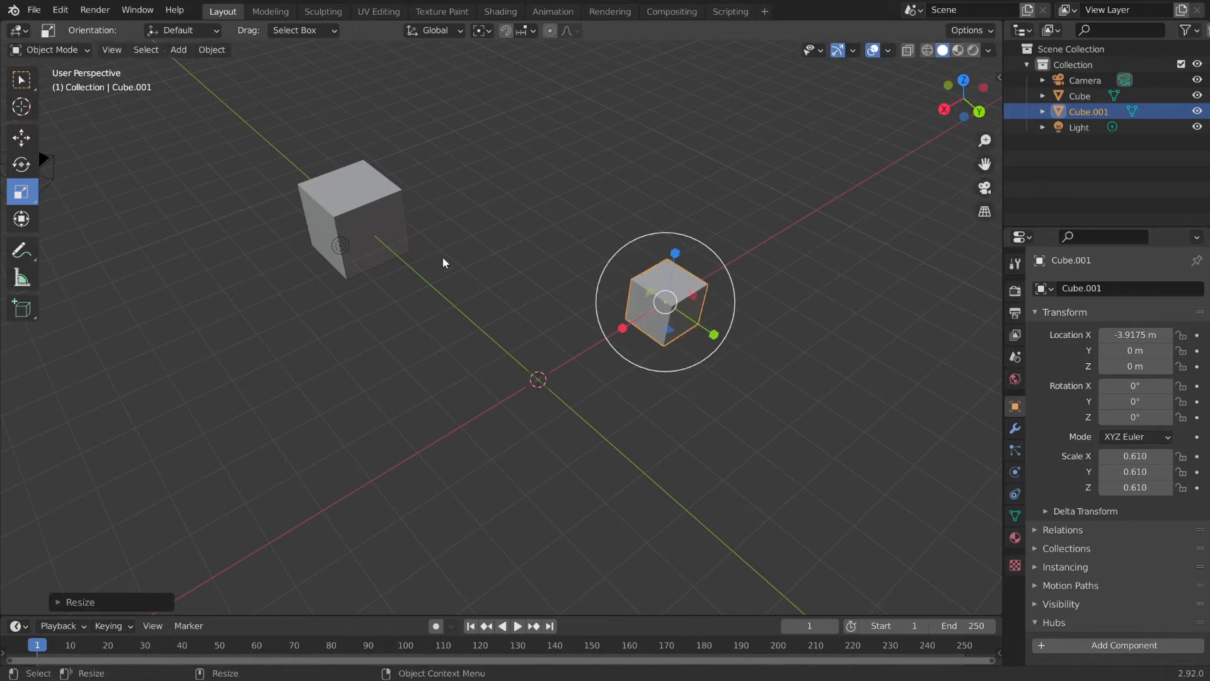
middle_drag(443, 258, 499, 277)
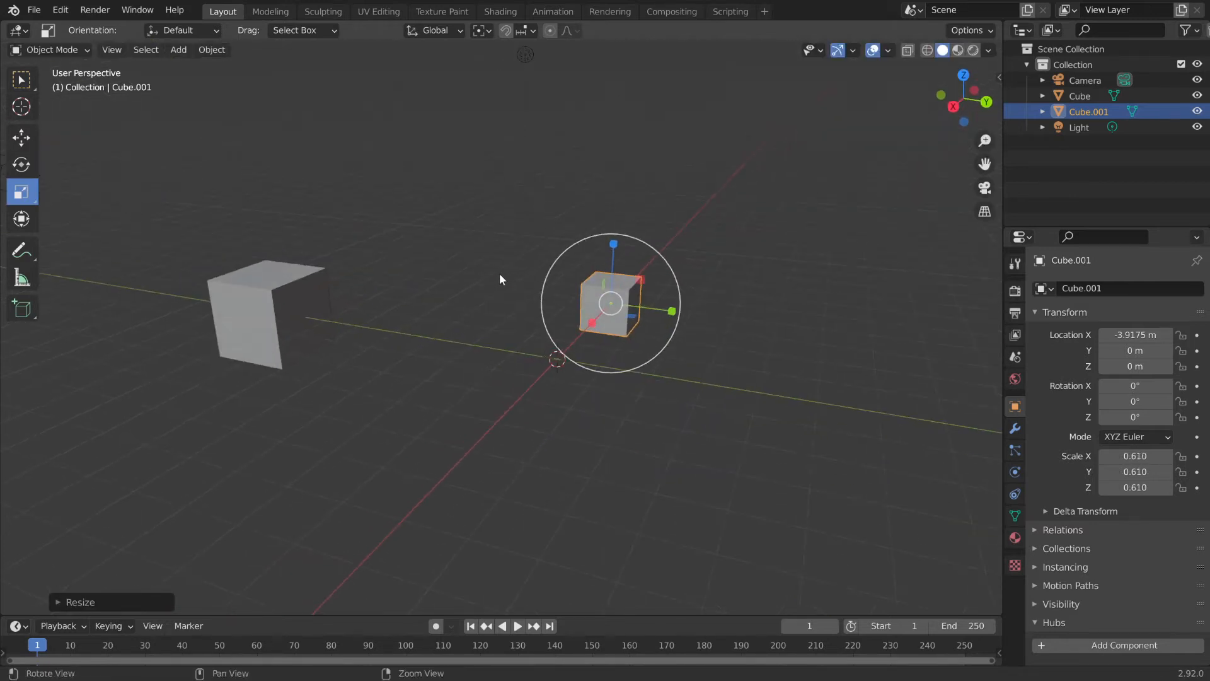
click(299, 319)
shift+click(606, 307)
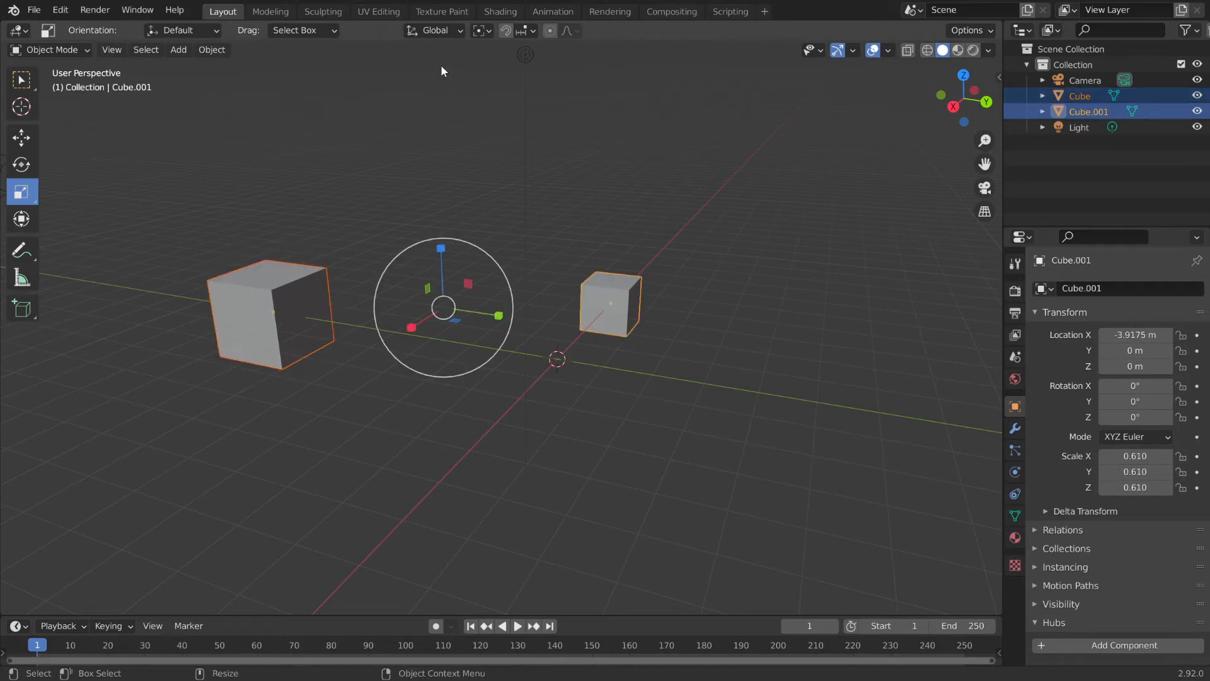
click(482, 30)
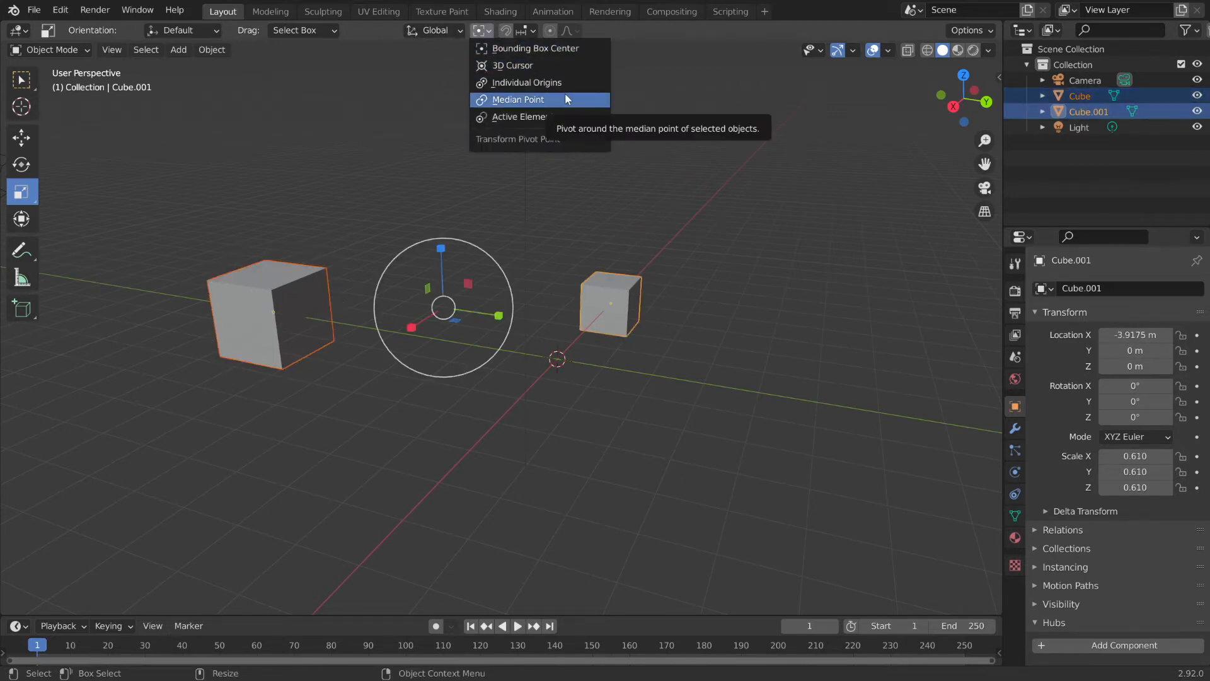
click(361, 290)
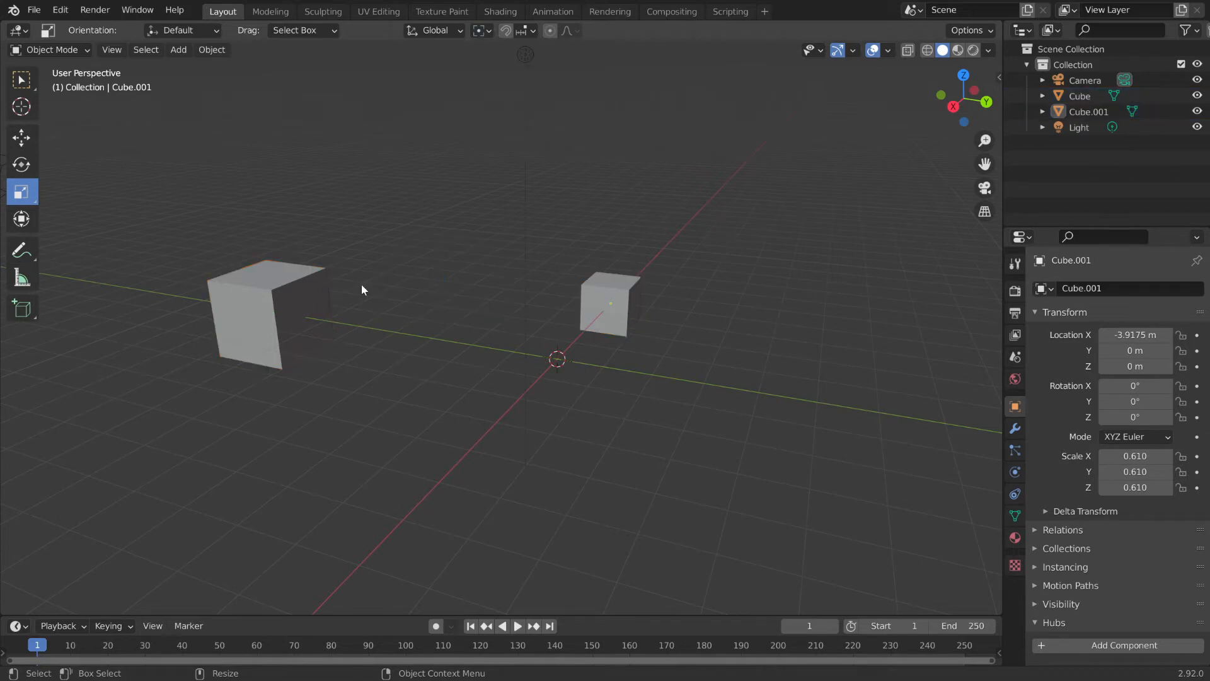
Select both cubes with the smaller one active, activate the Rotate tool, and set the pivot point to Active Element.
click(280, 286)
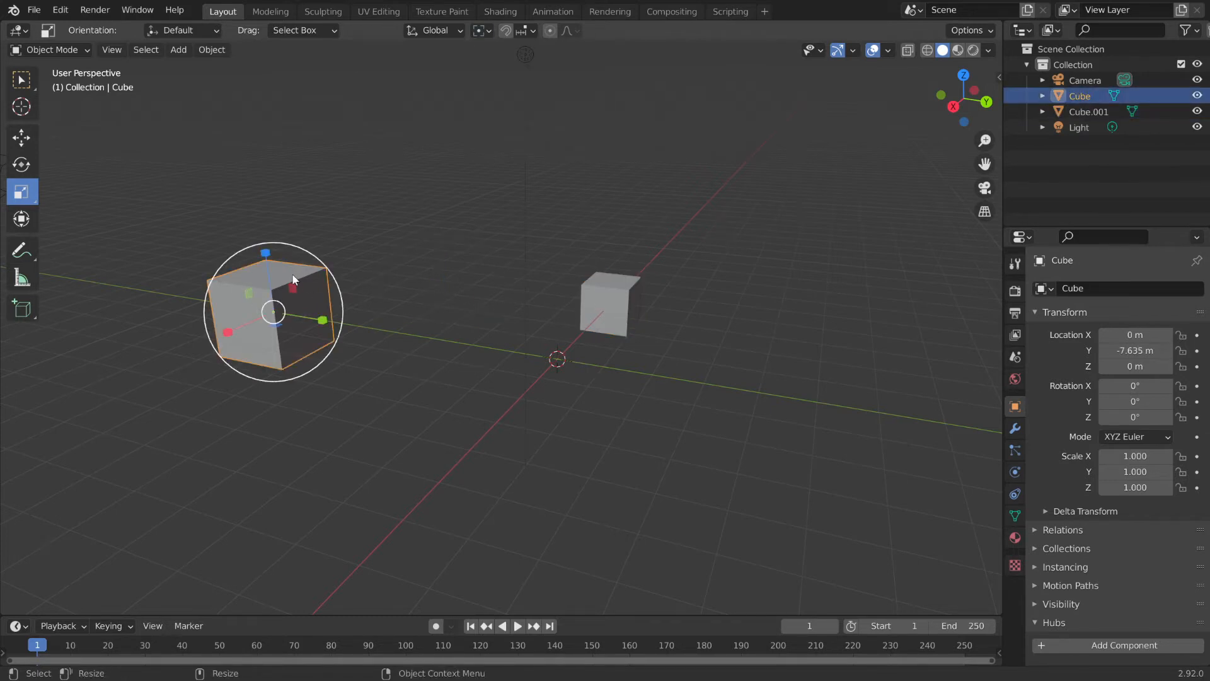
shift+click(615, 302)
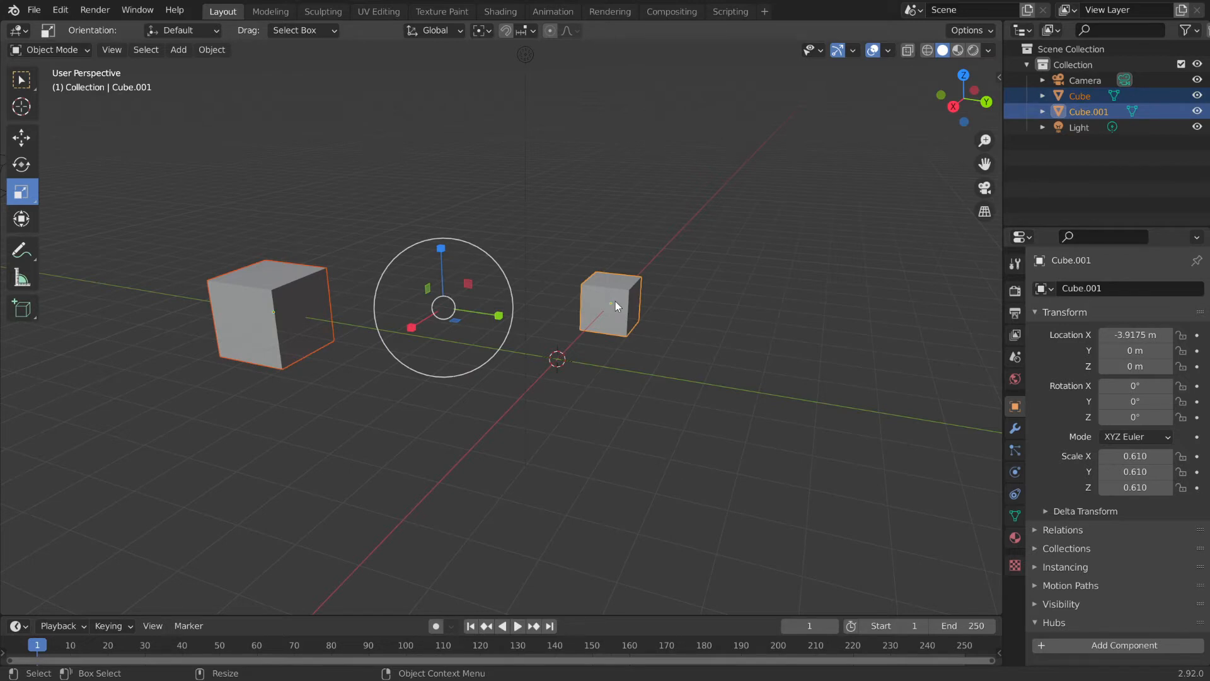
key(shift+space)
key(r)
click(484, 31)
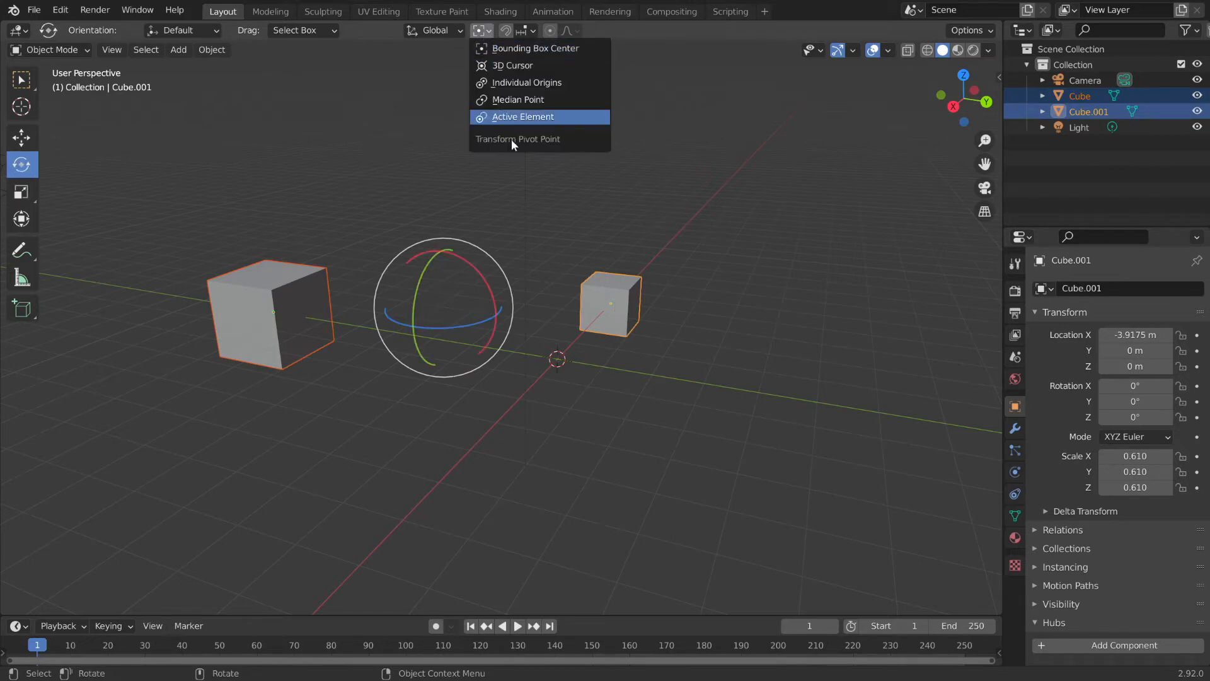
click(524, 118)
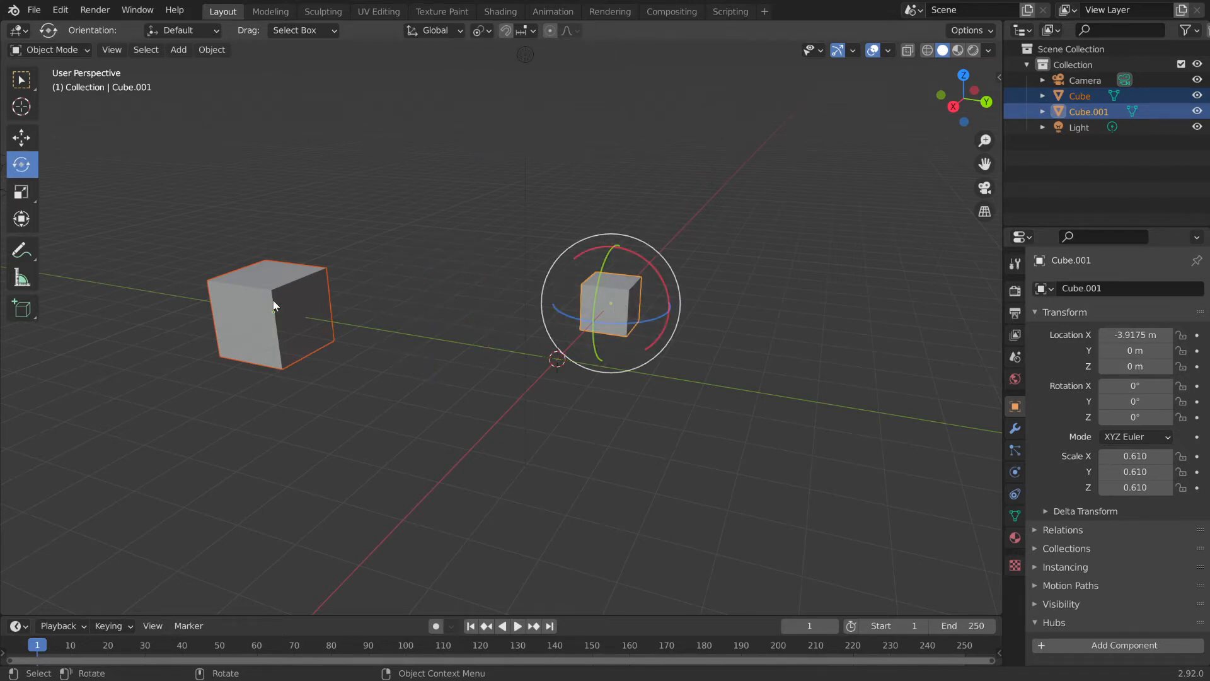
Try two rotations of both cubes around the active cube, undoing each one.
drag(644, 259, 598, 216)
key(ctrl+z)
drag(635, 288, 616, 367)
key(ctrl+z)
Deselect both cubes and delete the smaller cube.
middle_drag(448, 326, 689, 362)
click(659, 309)
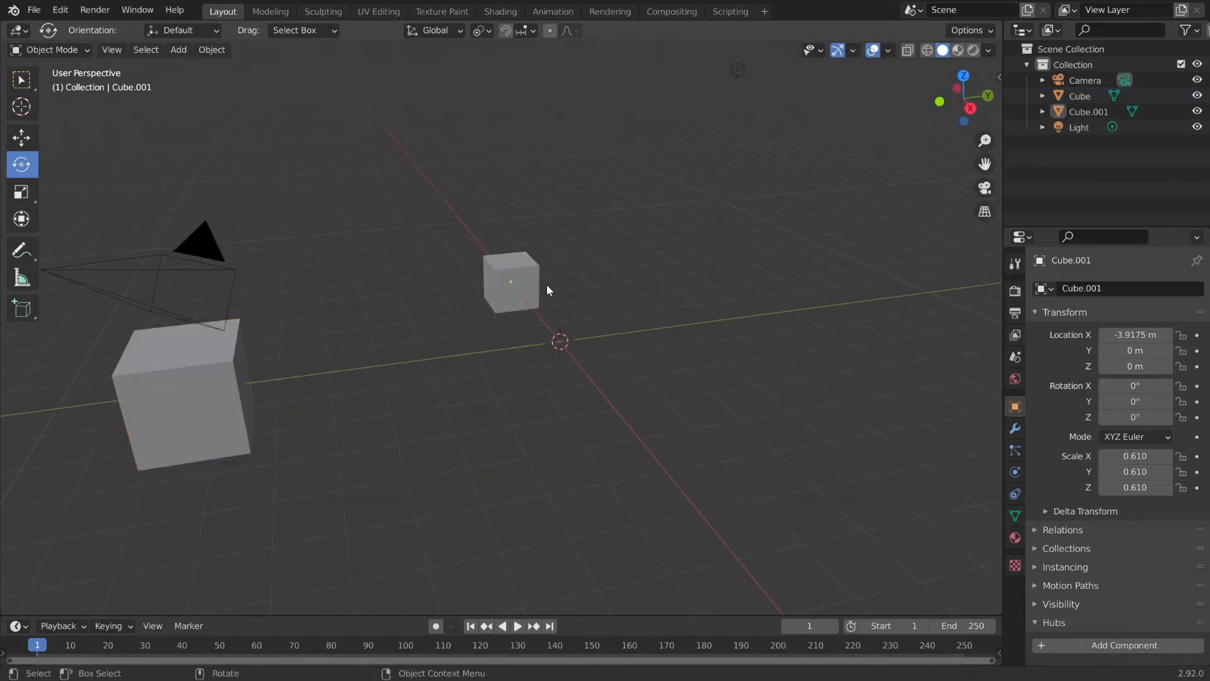
click(501, 291)
key(Delete)
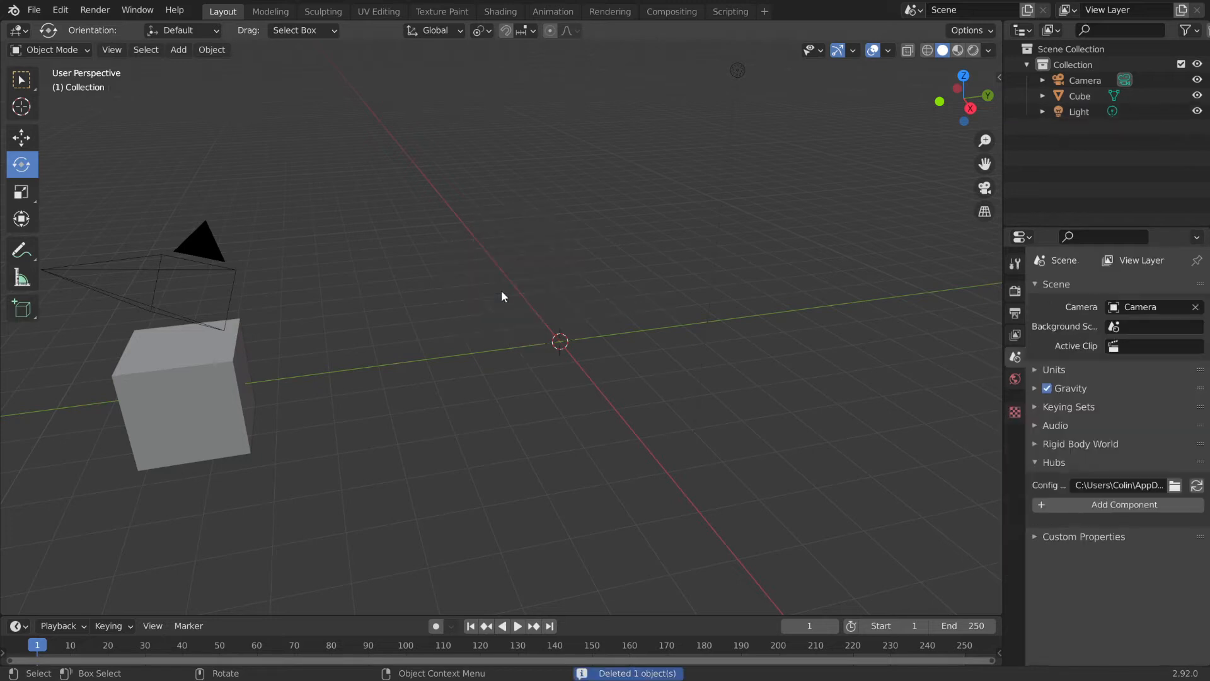
Open the recent file Blood vessel 2.blend without saving the changes to untitled.blend.
click(33, 10)
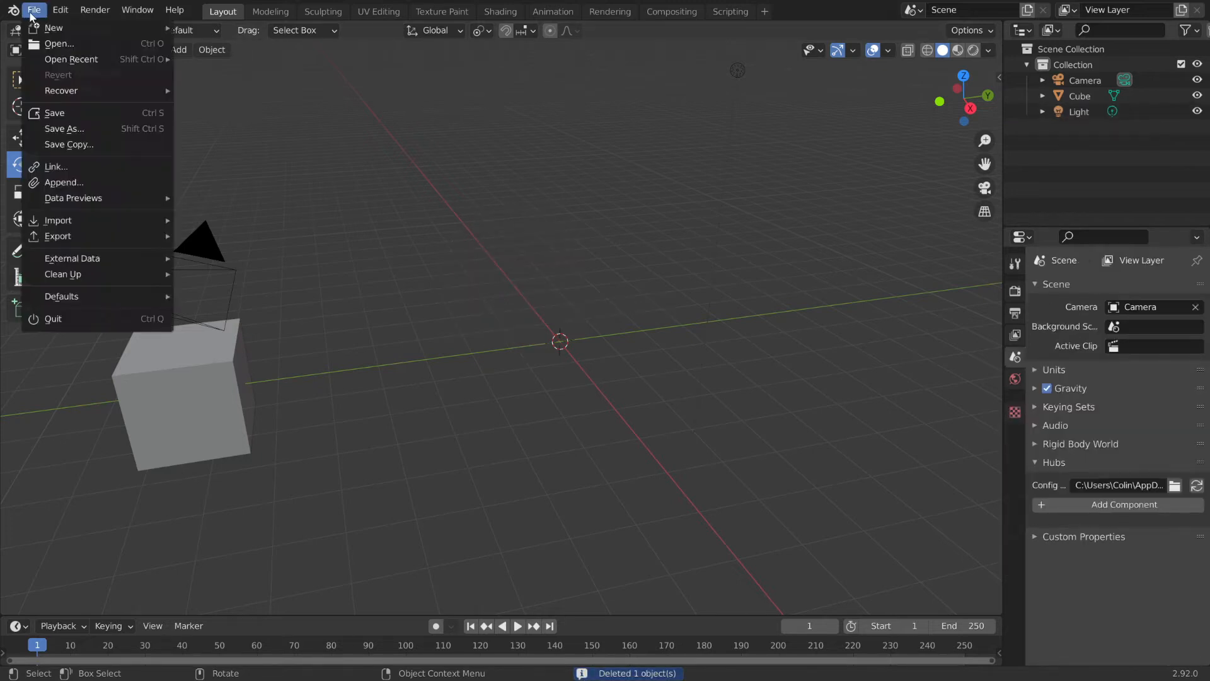
mouse_move(63, 59)
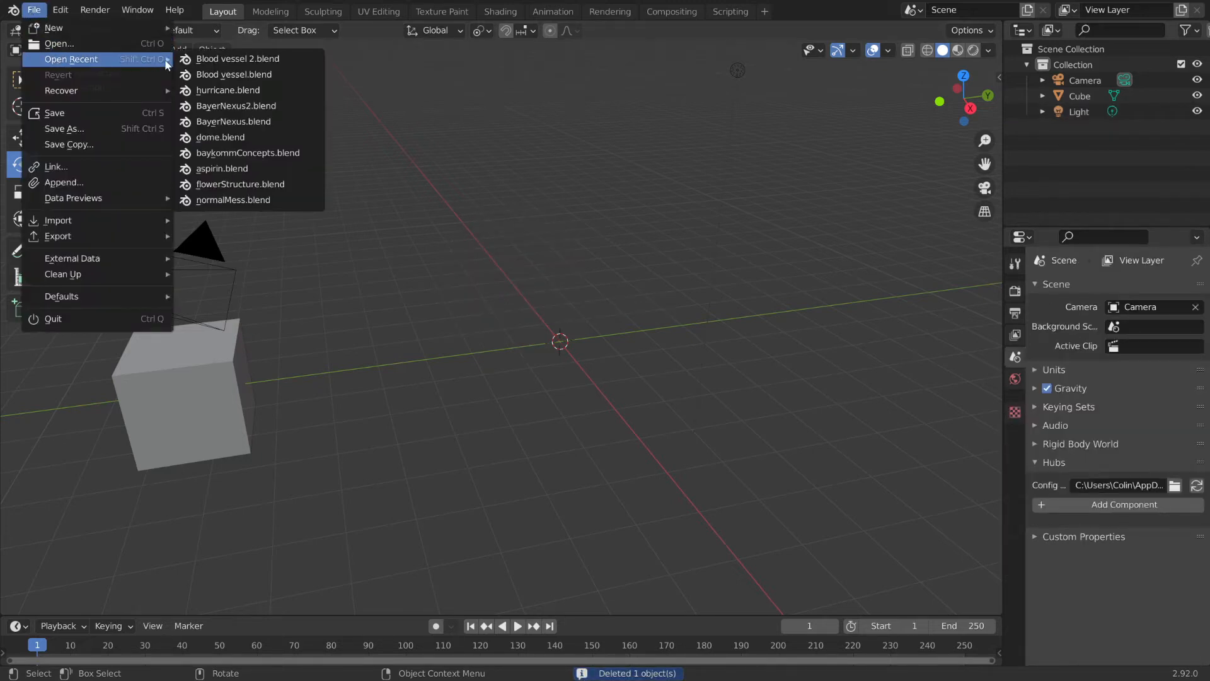
click(192, 59)
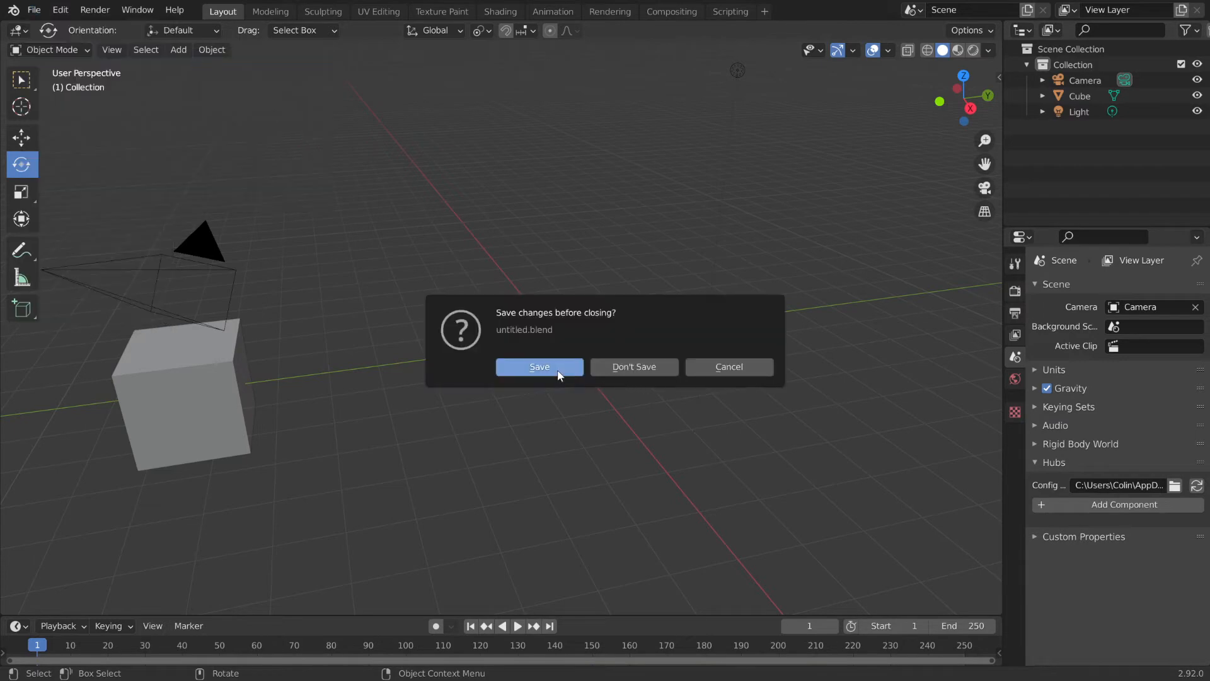
click(618, 366)
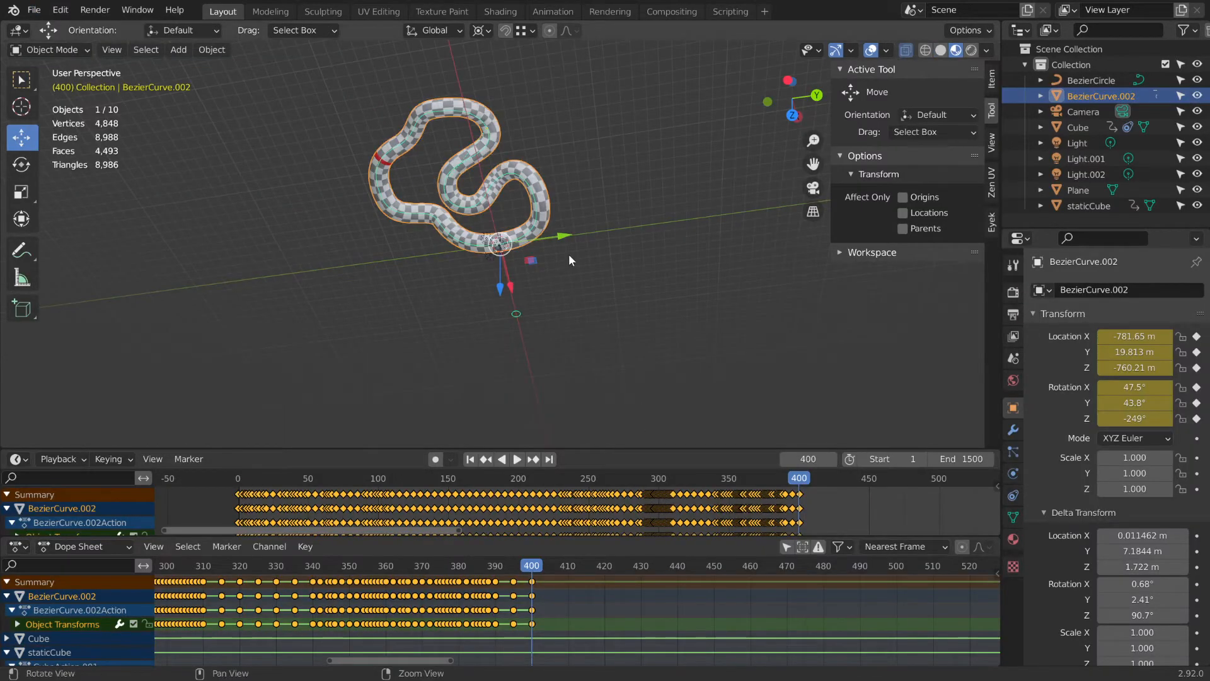
Examine the checkered tube from outside and inside around the scene's origin.
middle_drag(568, 254, 705, 346)
scroll(611, 356, up, 5)
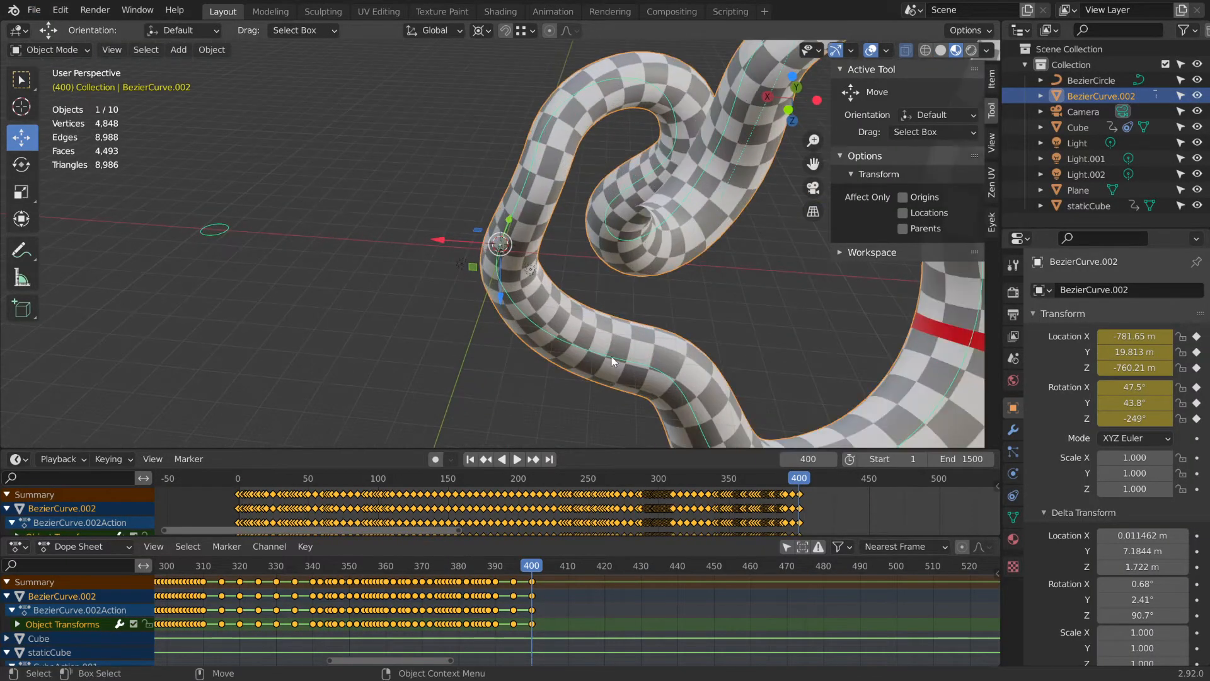
scroll(611, 357, down, 3)
middle_drag(525, 317, 661, 261)
scroll(592, 345, up, 4)
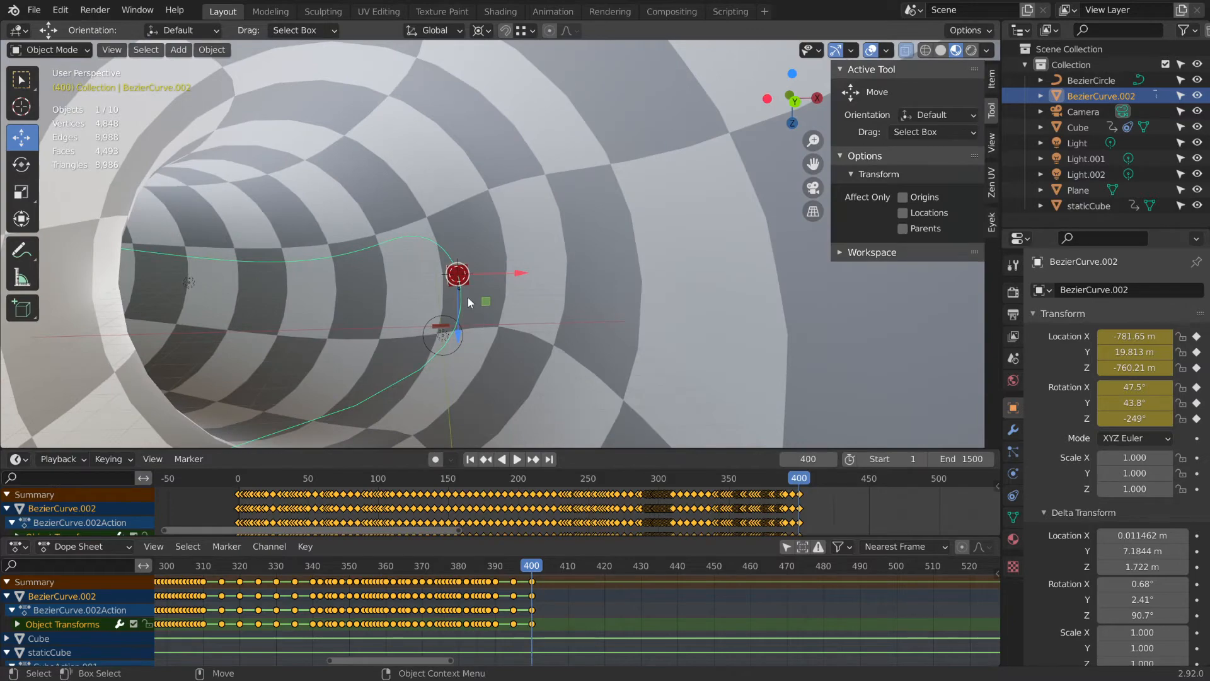
middle_drag(467, 297, 418, 297)
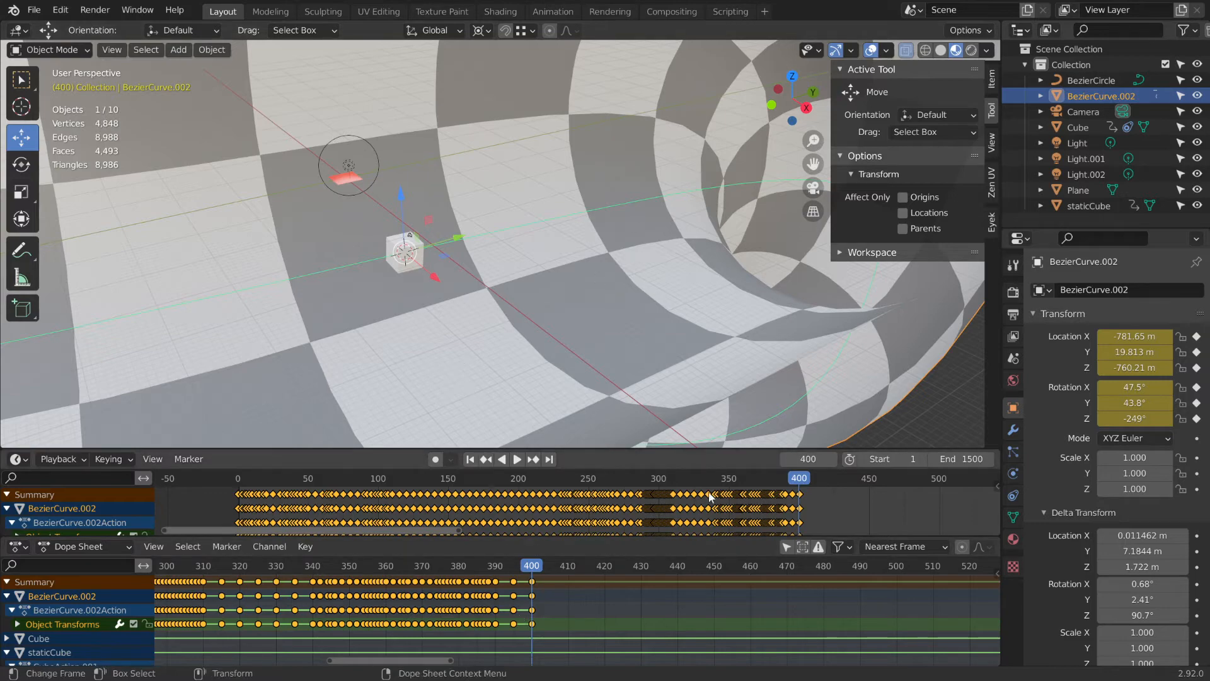
Play the tube animation from frame 0 while viewing from inside the tube, and return to frame 0.
drag(795, 483, 238, 497)
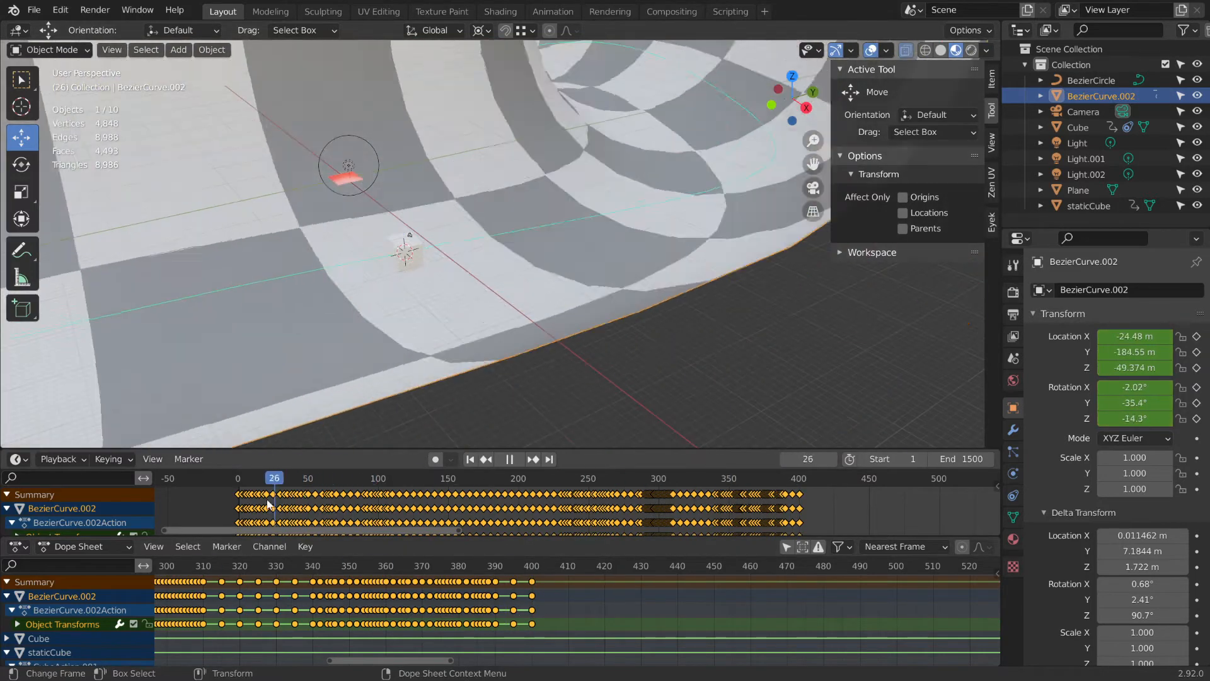
key(space)
middle_drag(351, 303, 302, 434)
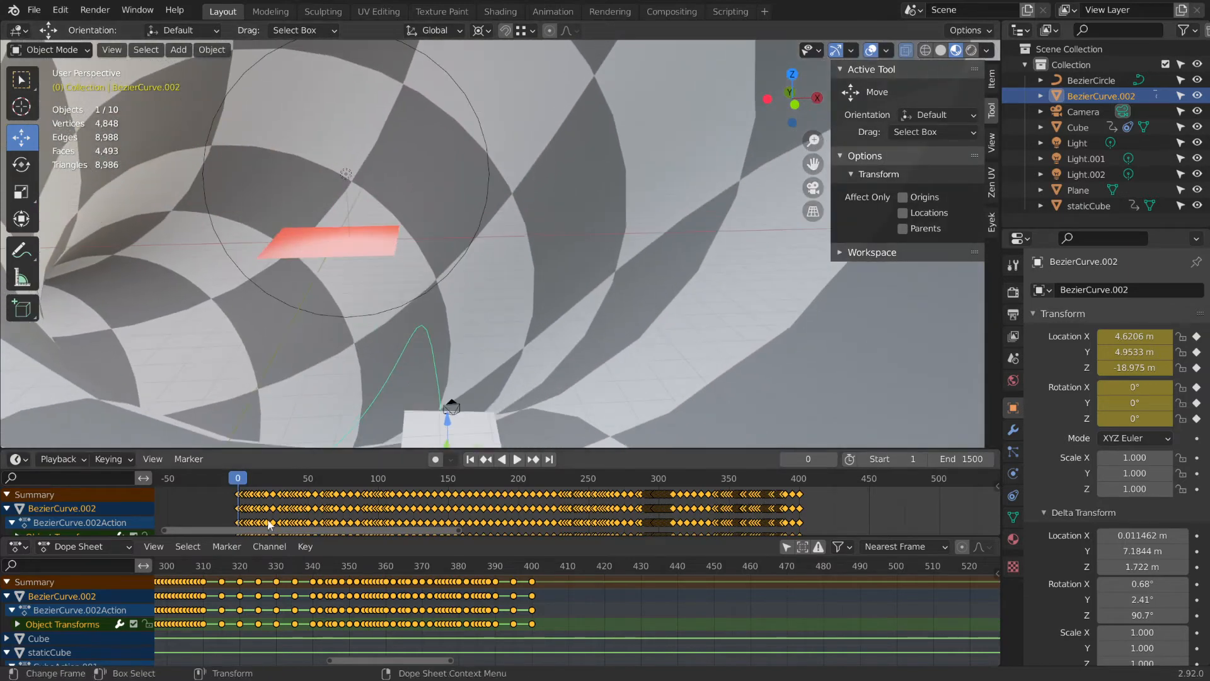
key(space)
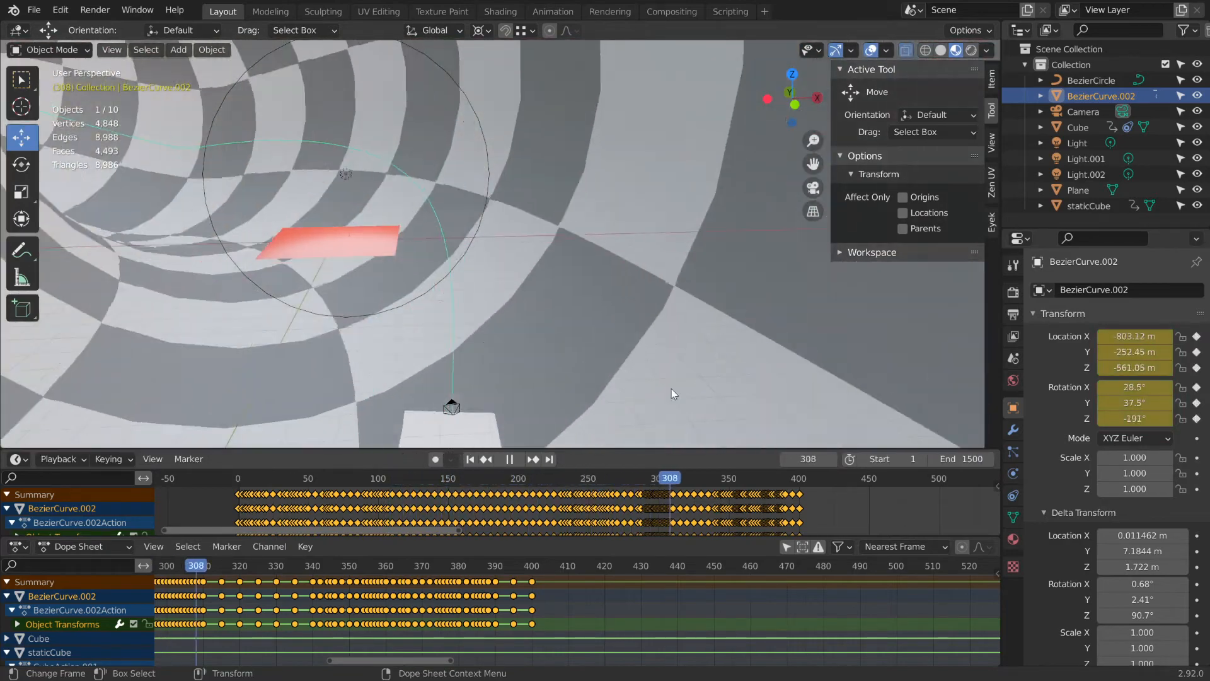
drag(716, 378, 209, 377)
Examine the tube's interior and outer shape around the small cube at frame 0.
scroll(449, 262, down, 15)
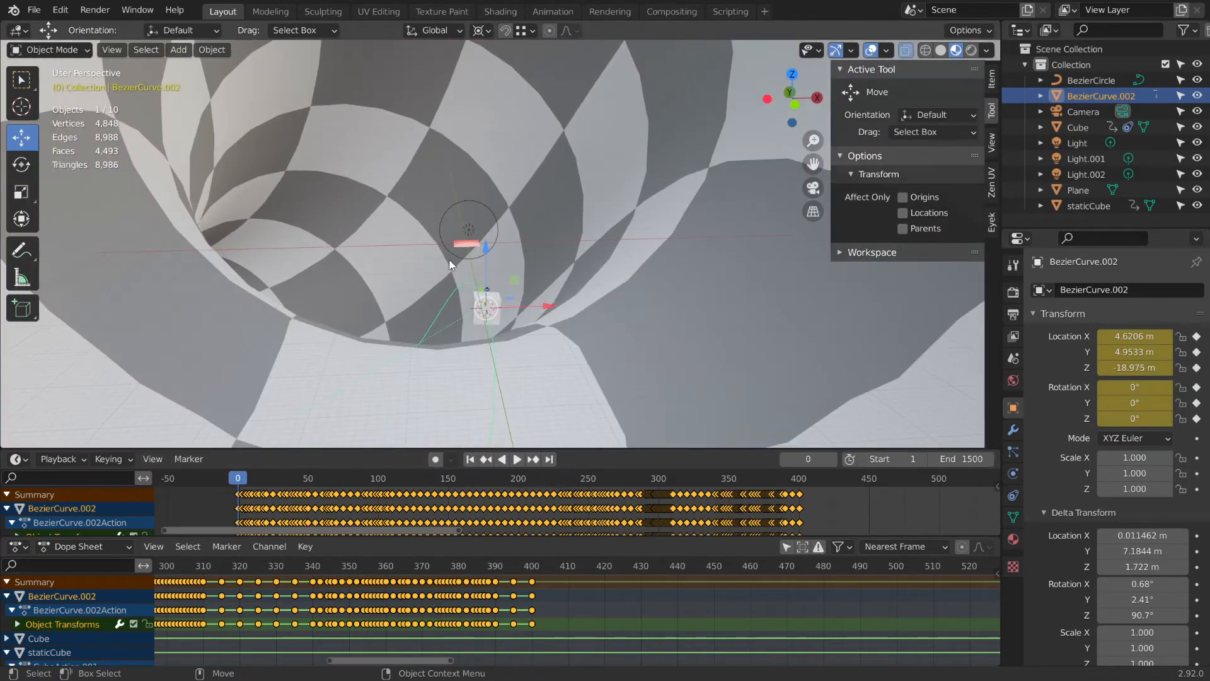
scroll(478, 217, up, 15)
middle_drag(539, 289, 489, 271)
scroll(489, 271, up, 4)
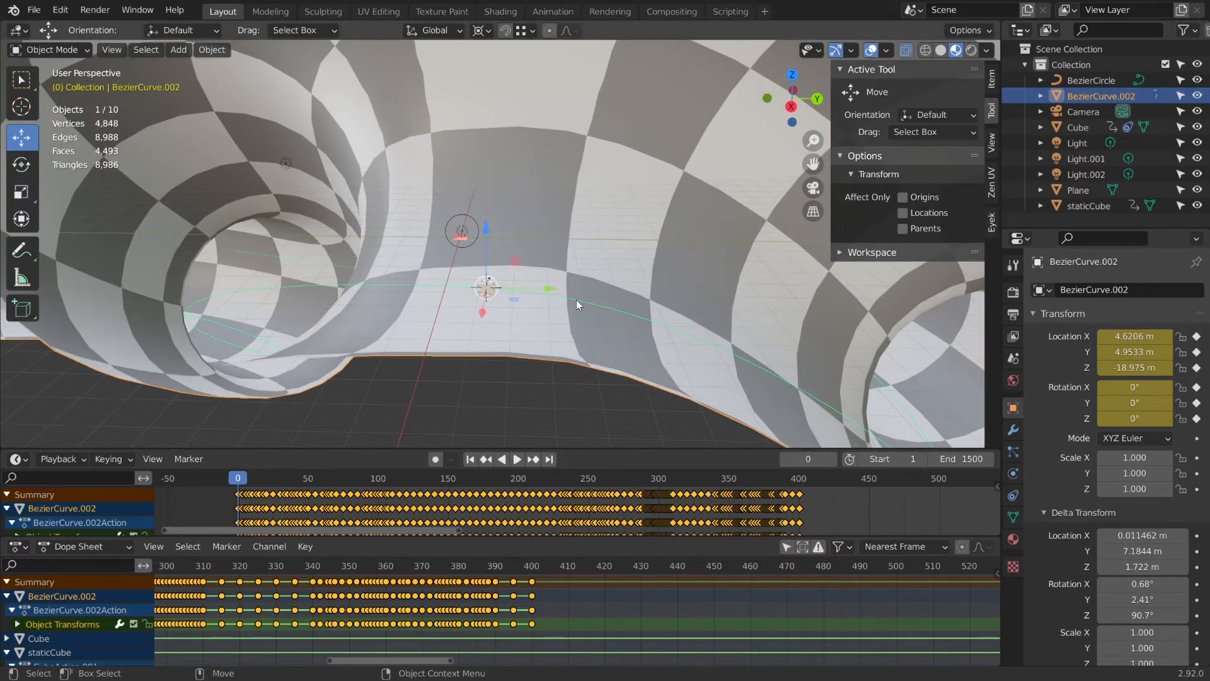
scroll(594, 266, down, 4)
alt+drag(594, 266, 614, 283)
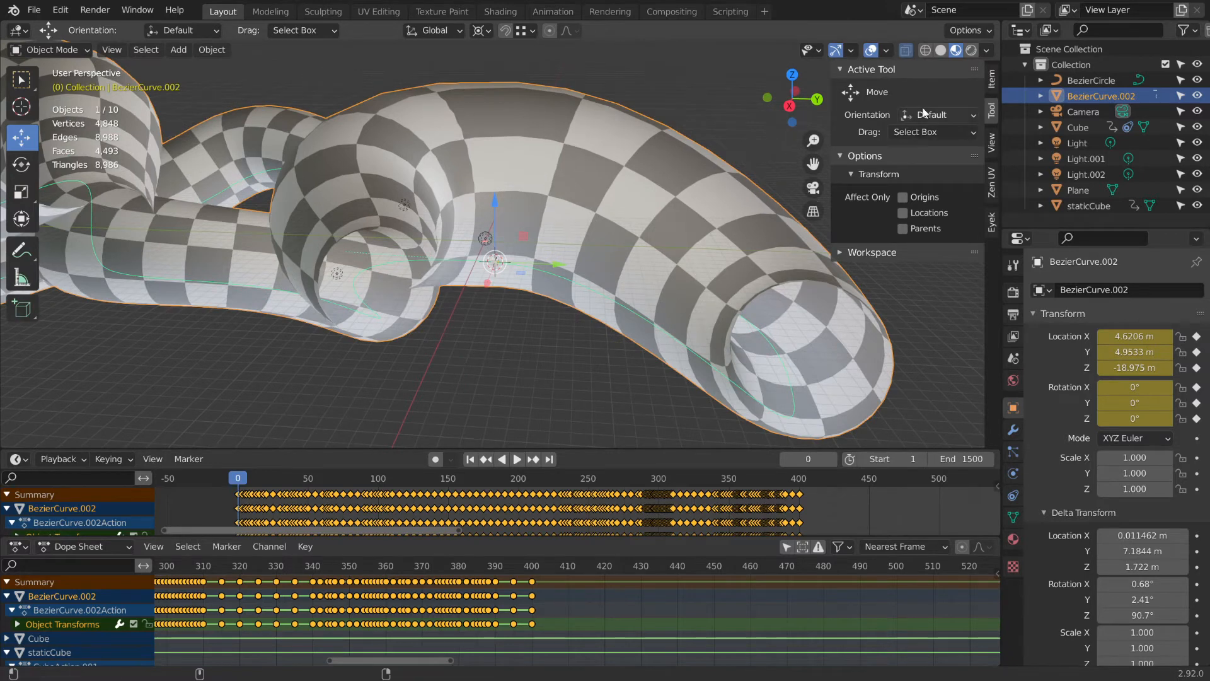
Expand the hierarchy of BezierCurve.002 and examine how the tube surrounds the small cube.
click(1041, 96)
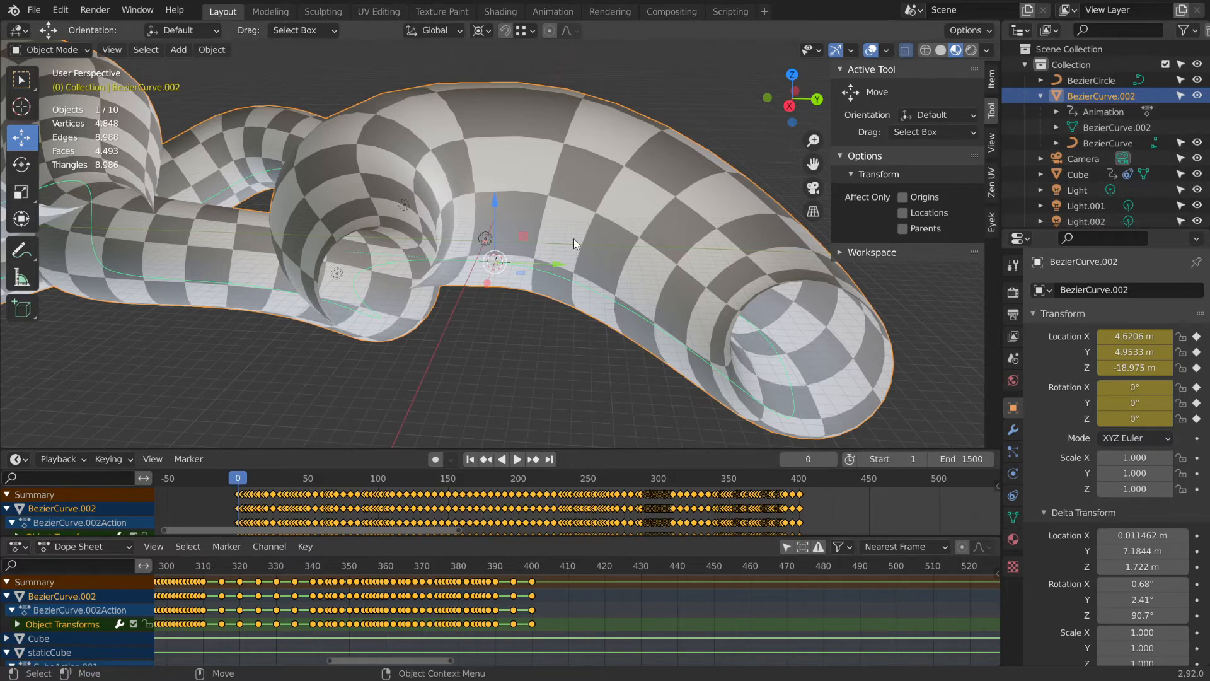
scroll(663, 288, up, 6)
shift+middle_drag(662, 288, 485, 289)
scroll(512, 224, up, 3)
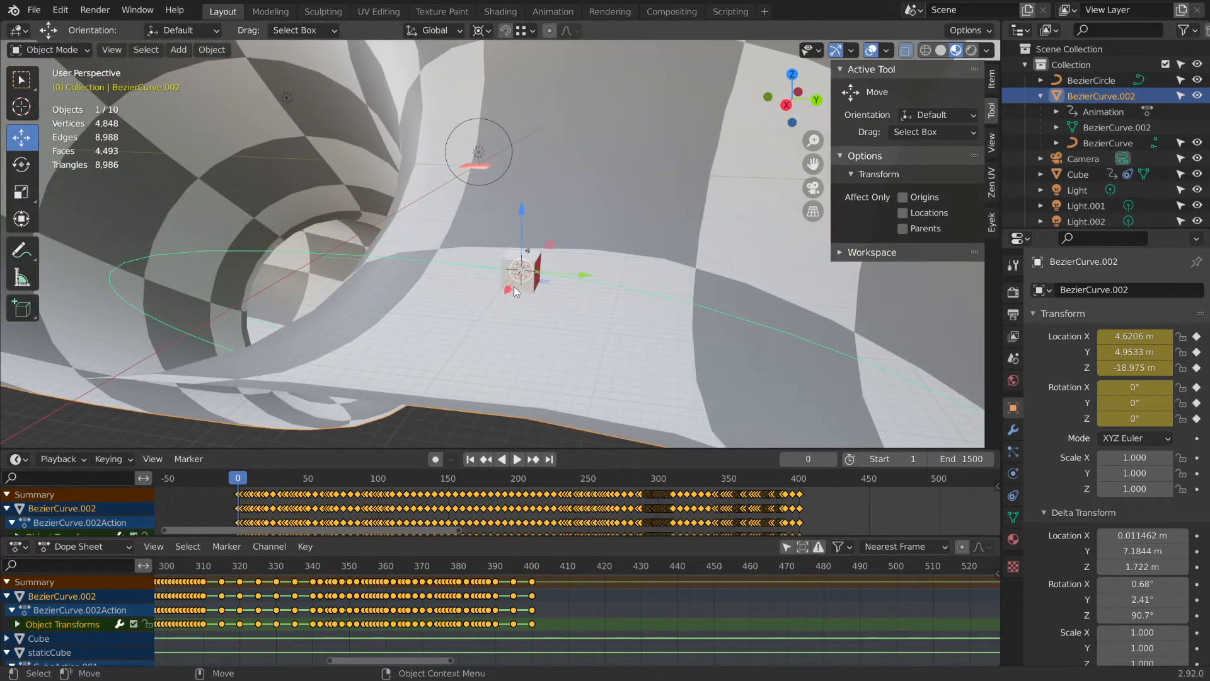
scroll(513, 286, down, 3)
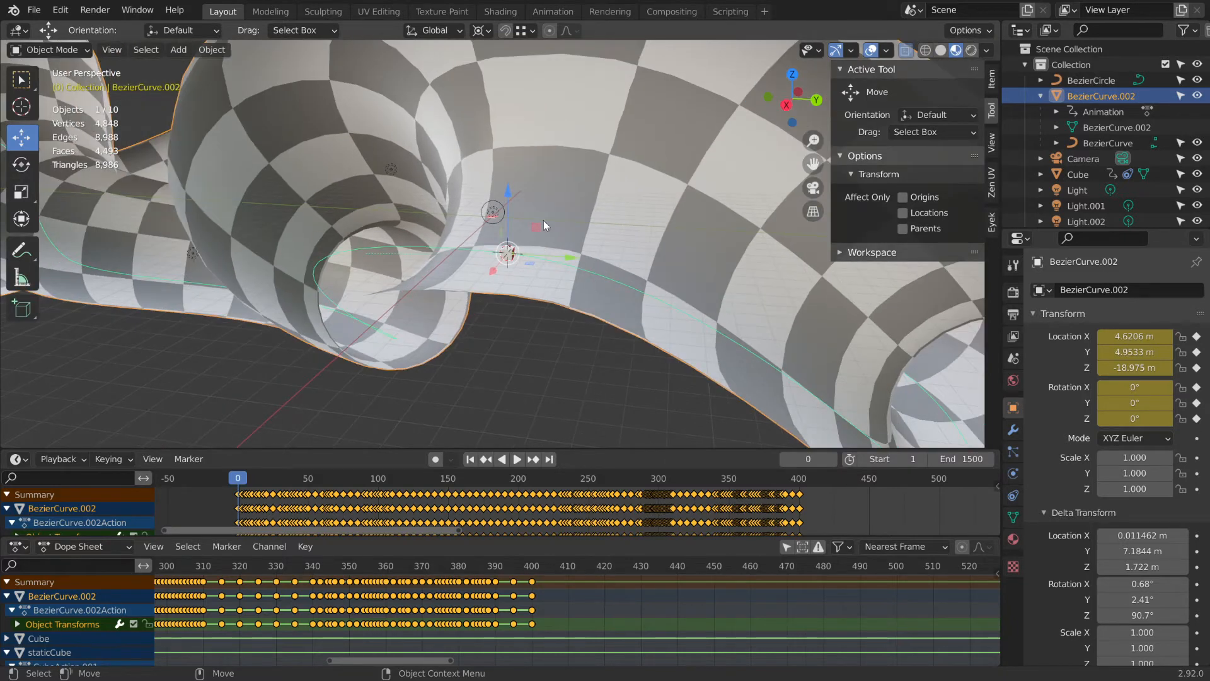
scroll(543, 220, down, 2)
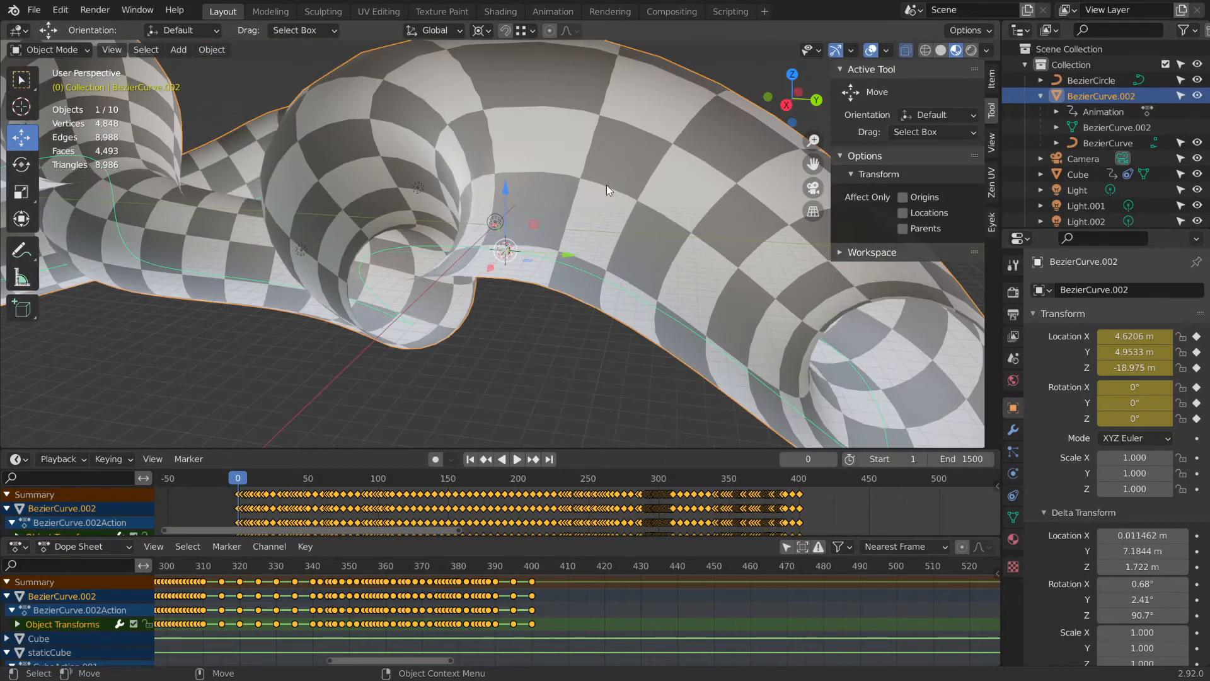
Compare BezierCurve.002 with its child BezierCurve by selecting each, and scrub the animation to about frame 416 with the child selected.
click(1093, 142)
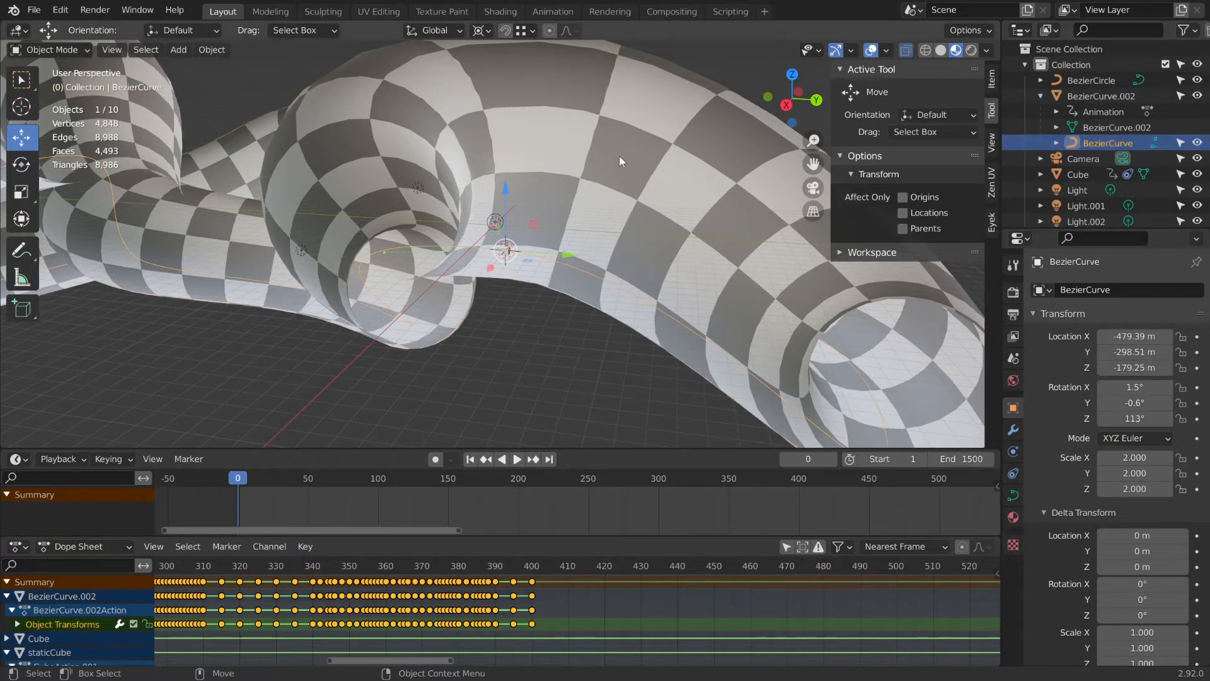
click(1061, 97)
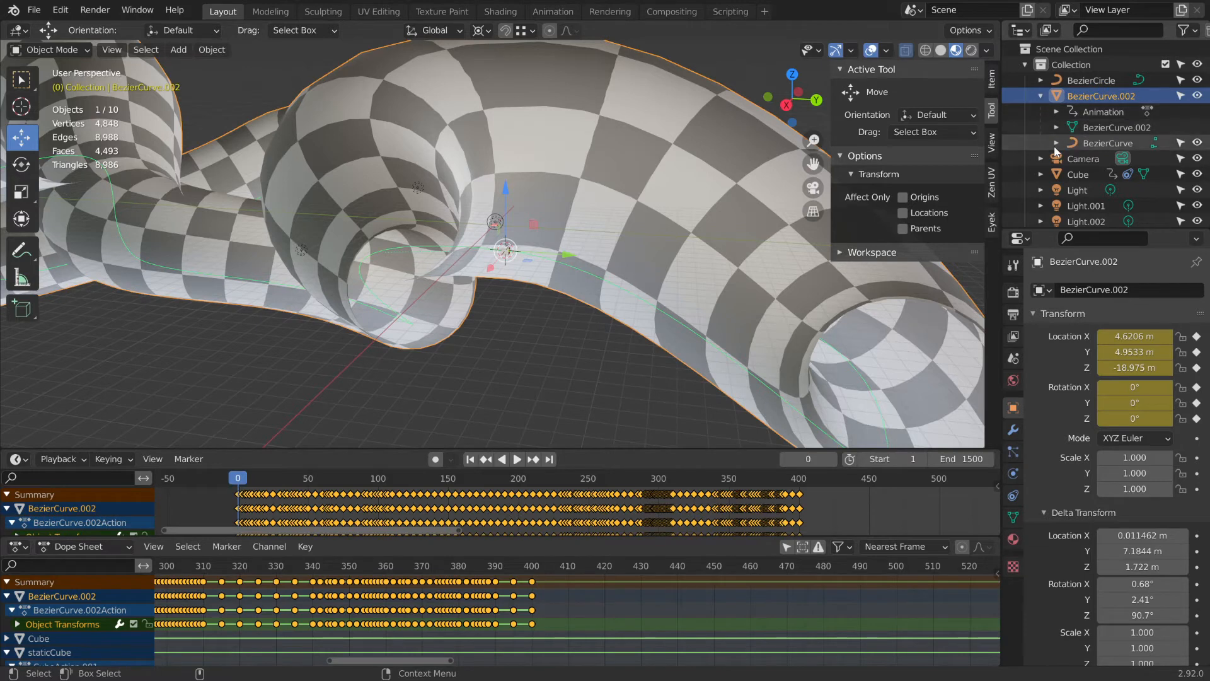
click(1109, 144)
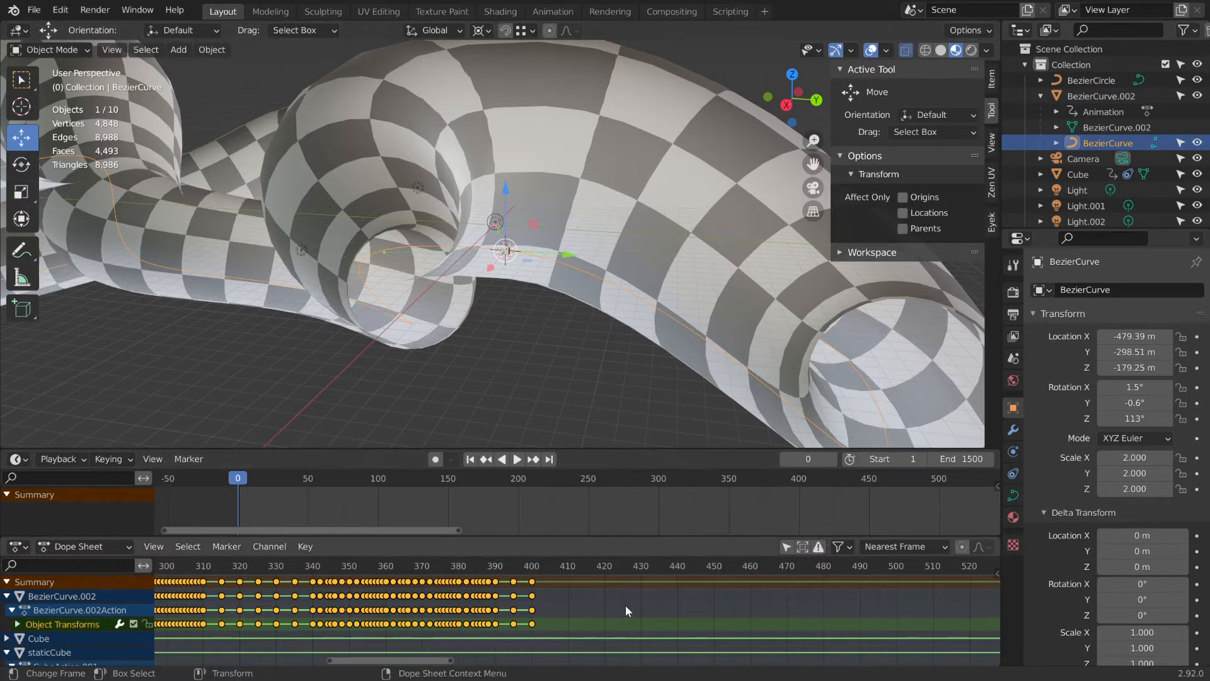
drag(394, 562, 553, 554)
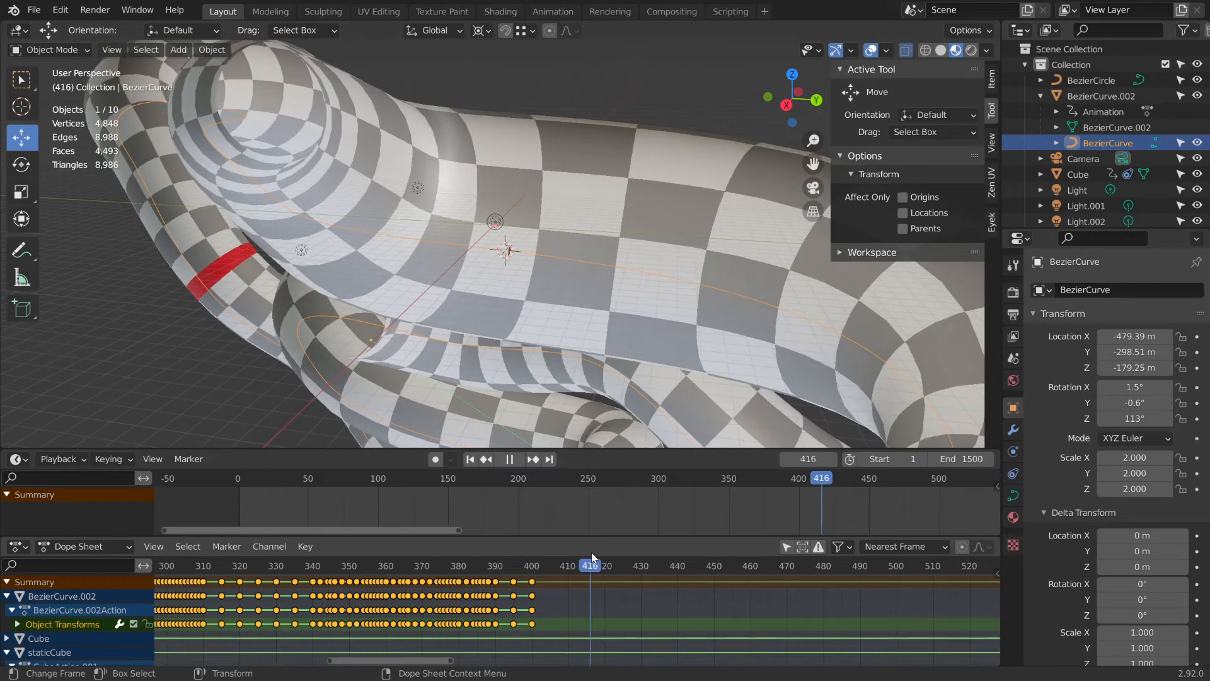
Stop the playback, set the animation to frame 410, and inspect the two cubes along the curve inside the tube.
scroll(652, 372, up, 5)
middle_drag(715, 356, 535, 259)
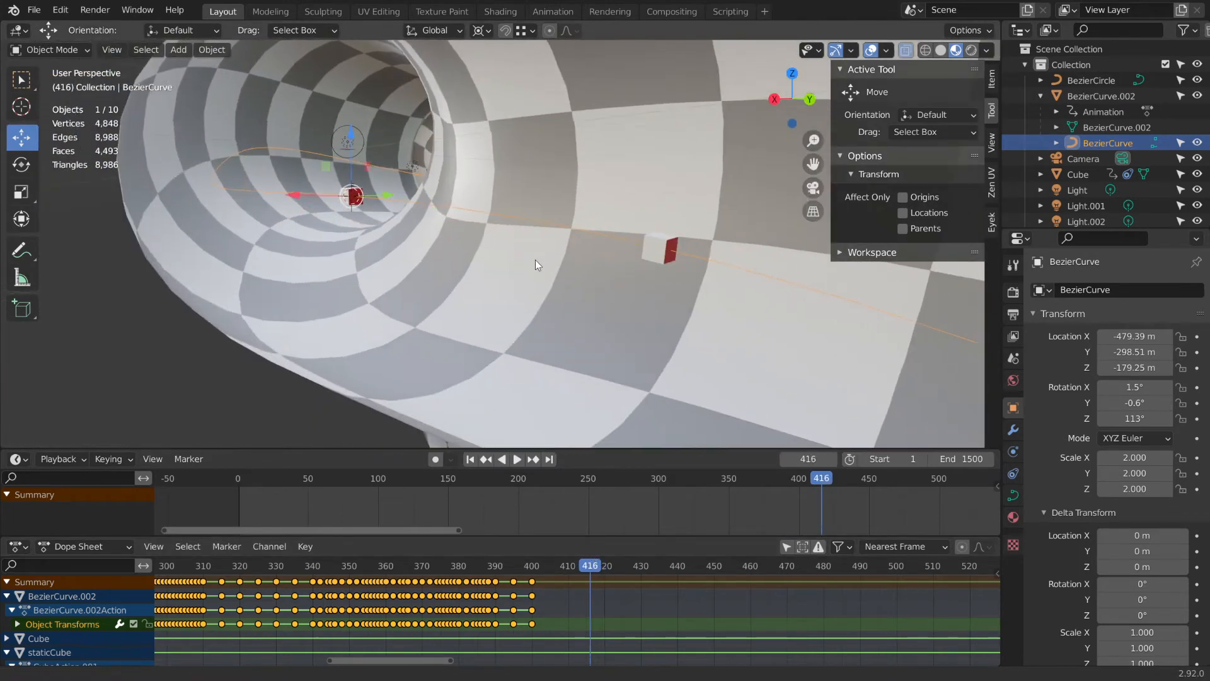
key(space)
mouse_move(591, 568)
mouse_down()
mouse_move(529, 567)
mouse_move(603, 573)
mouse_move(532, 568)
mouse_move(599, 570)
mouse_move(569, 569)
mouse_up()
middle_drag(489, 309, 343, 259)
middle_drag(520, 376, 440, 362)
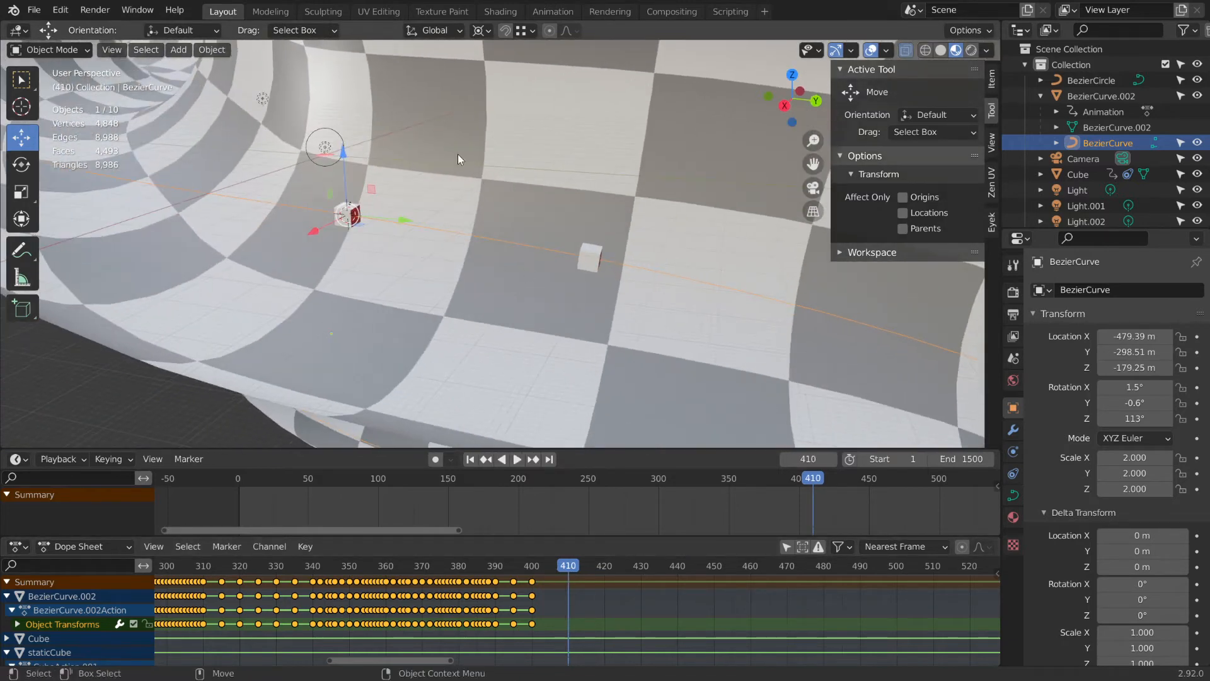
Switch the transform pivot point to Bounding Box Center for the selected BezierCurve.
click(482, 31)
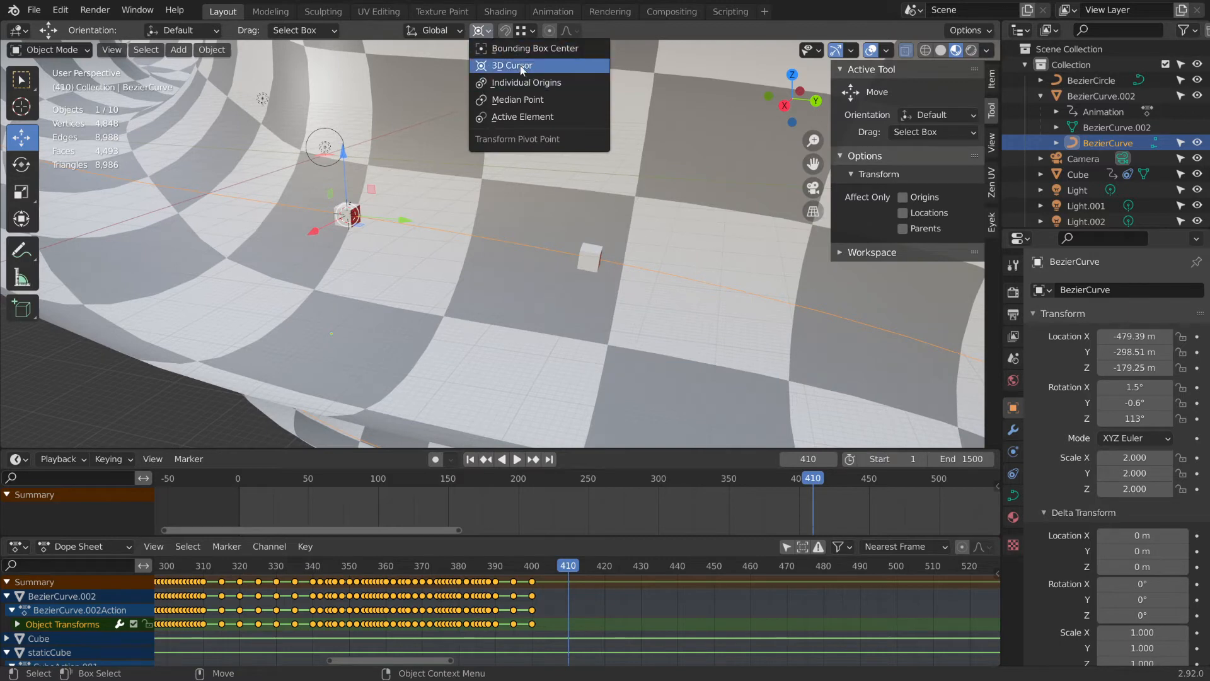
scroll(373, 271, up, 5)
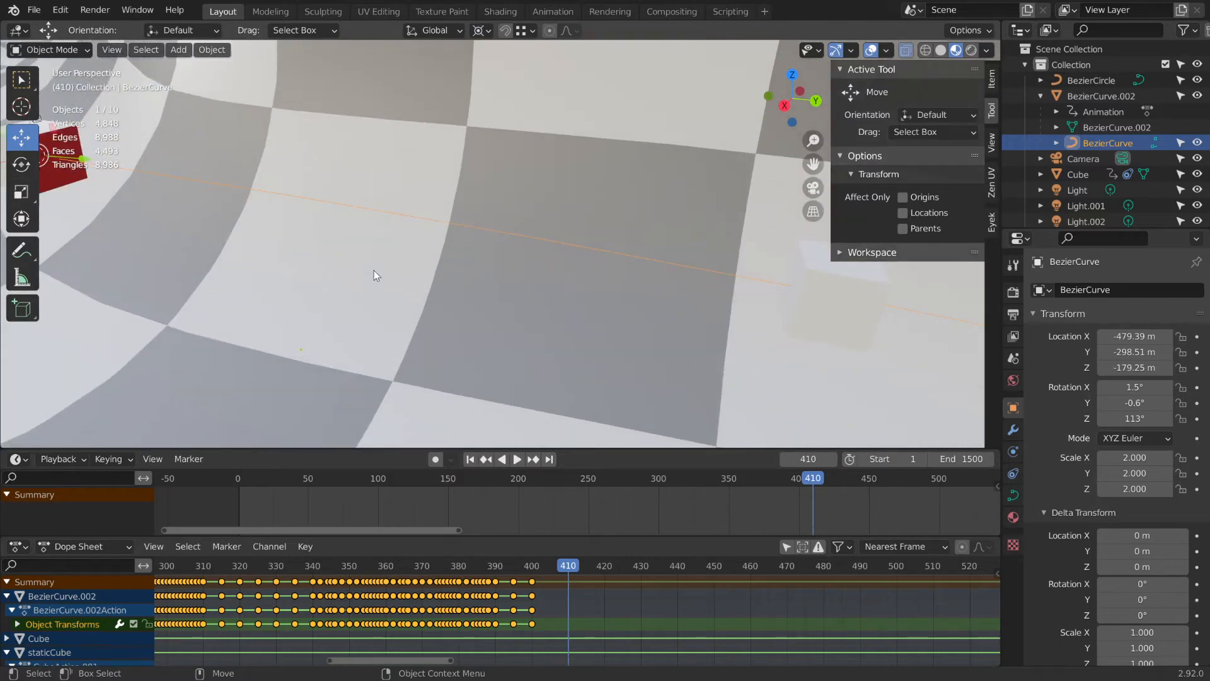
middle_drag(373, 271, 435, 270)
scroll(474, 273, down, 5)
scroll(428, 289, down, 3)
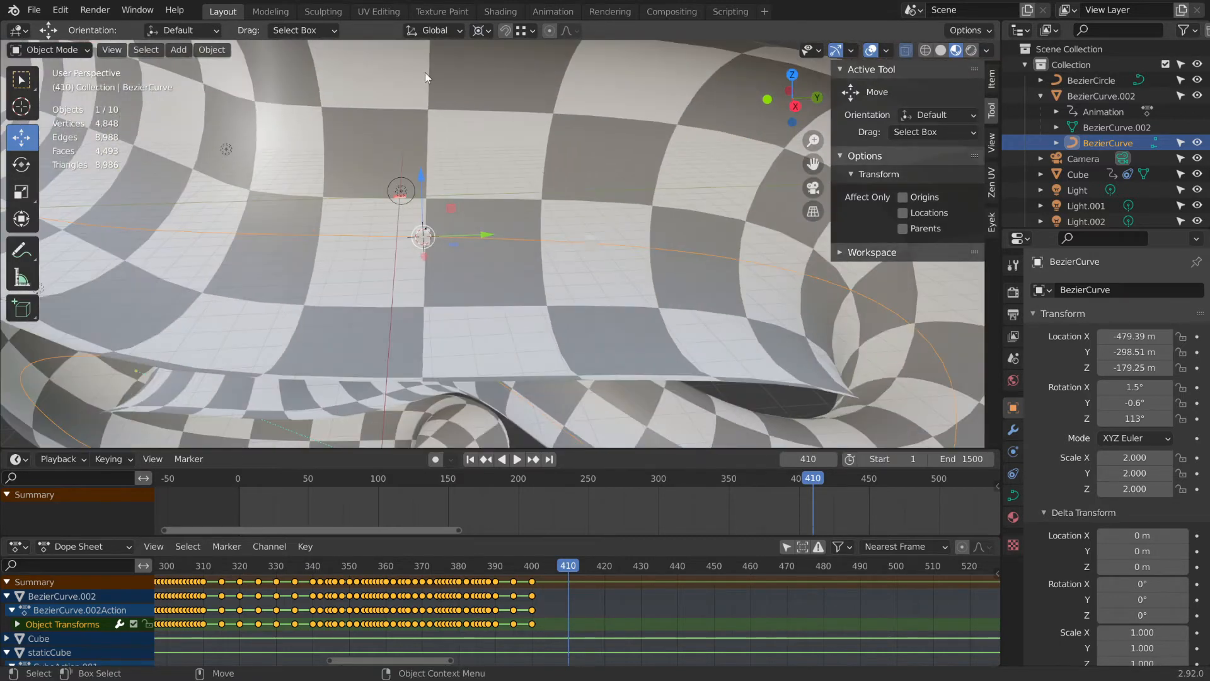
click(483, 30)
click(496, 55)
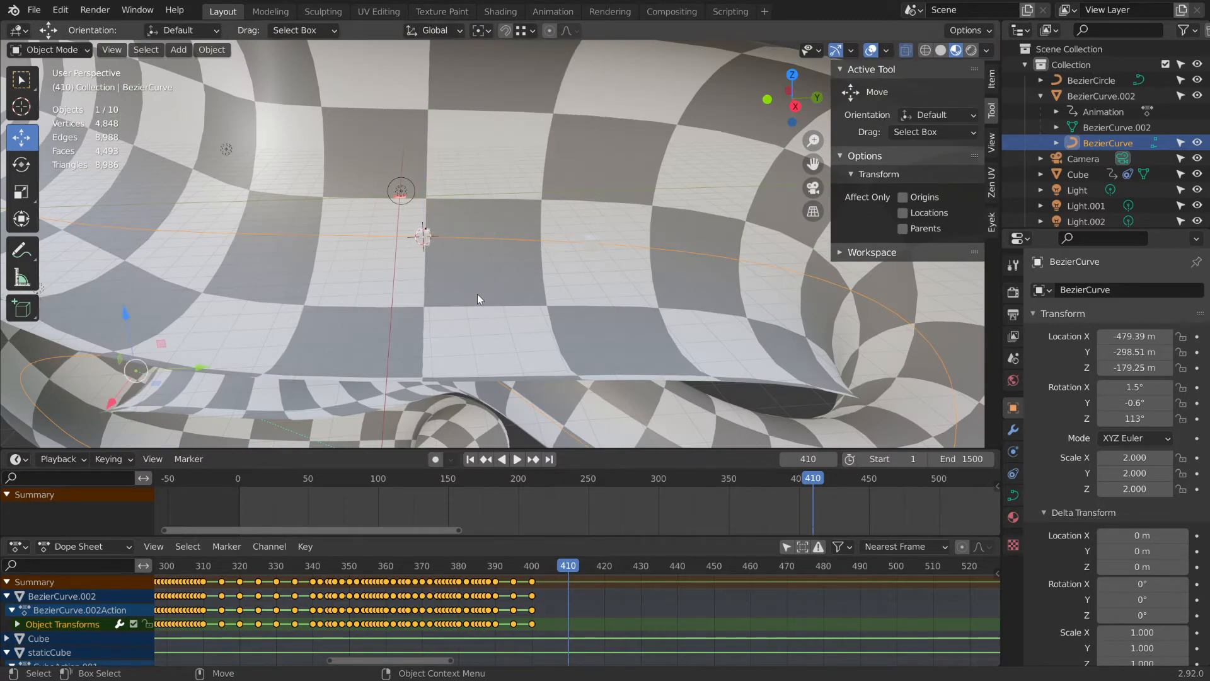
Examine where BezierCurve's pivot lies relative to the tube and the two cubes, from outside and inside.
scroll(498, 252, down, 6)
middle_drag(498, 252, 624, 214)
middle_drag(444, 330, 554, 312)
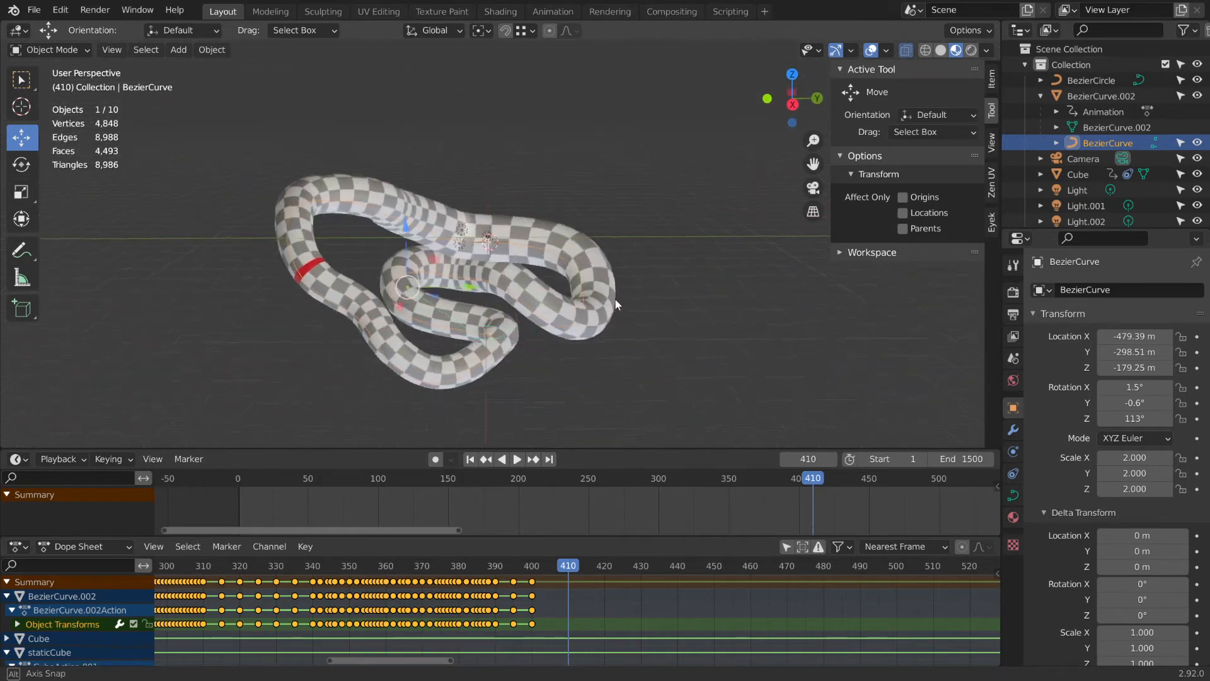
scroll(622, 300, up, 4)
scroll(429, 332, up, 3)
middle_drag(471, 338, 425, 320)
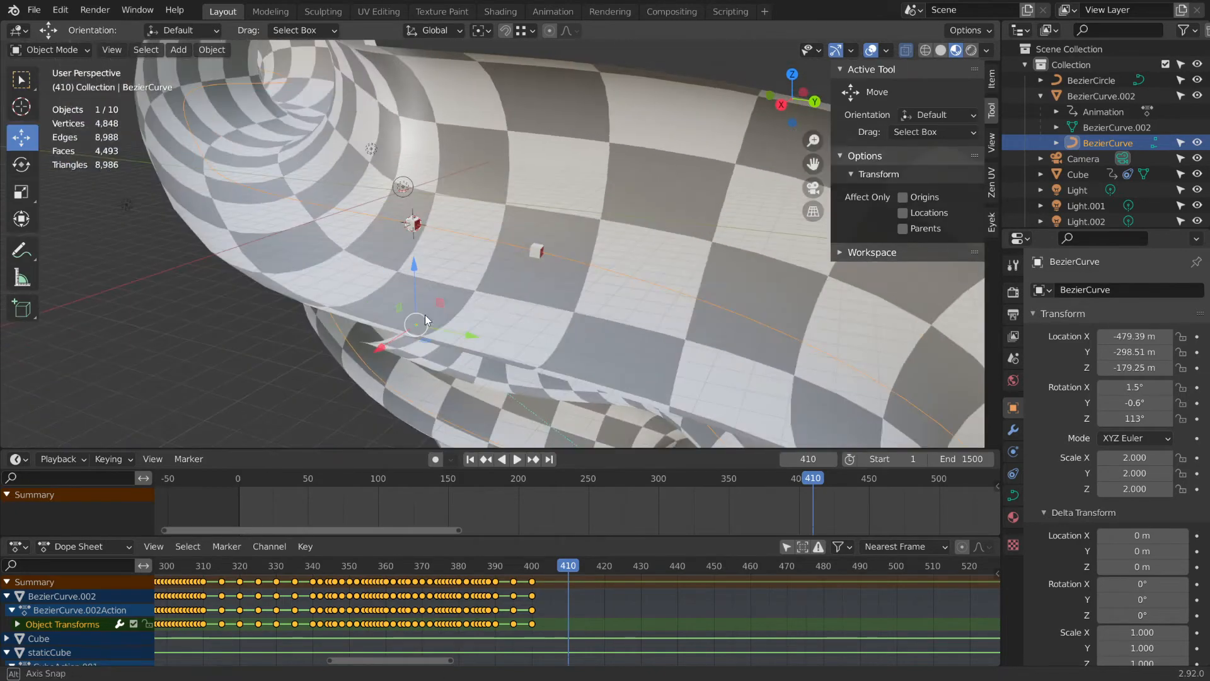
scroll(473, 353, up, 3)
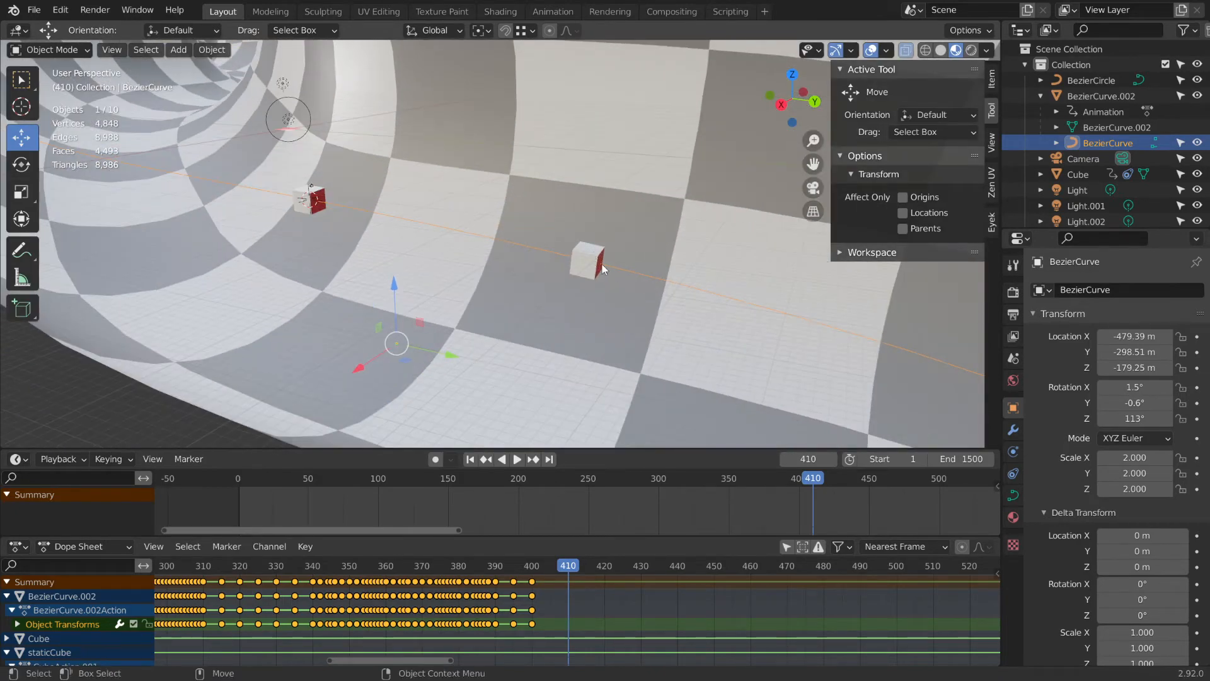
Select the tube BezierCurve.002 and check where its pivot lies relative to the cubes.
click(636, 340)
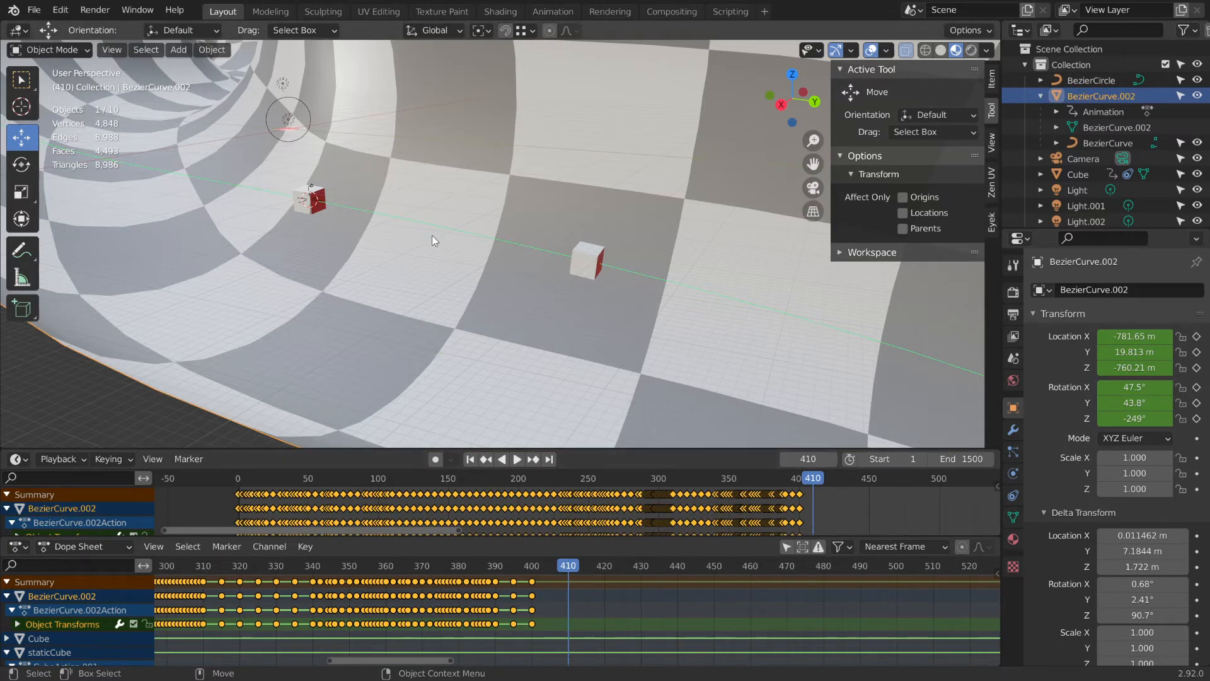
scroll(439, 281, down, 8)
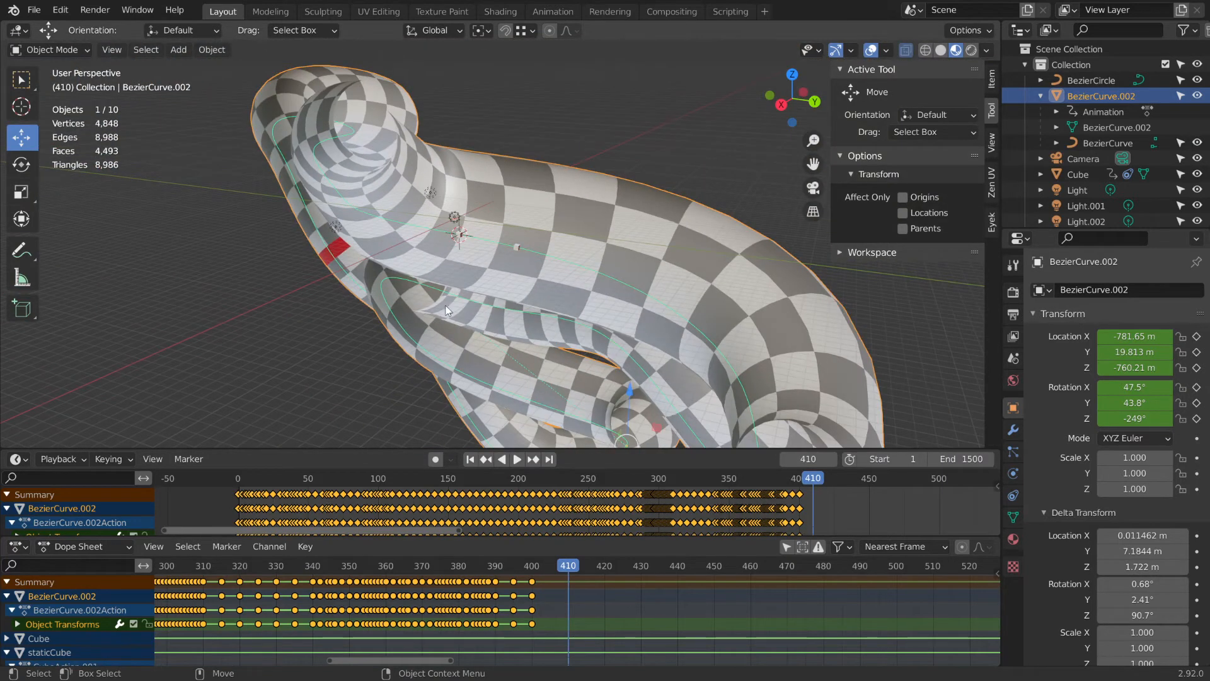
scroll(530, 240, up, 10)
Review the pivot point choices for the tube and set the transform pivot point to 3D Cursor.
click(527, 31)
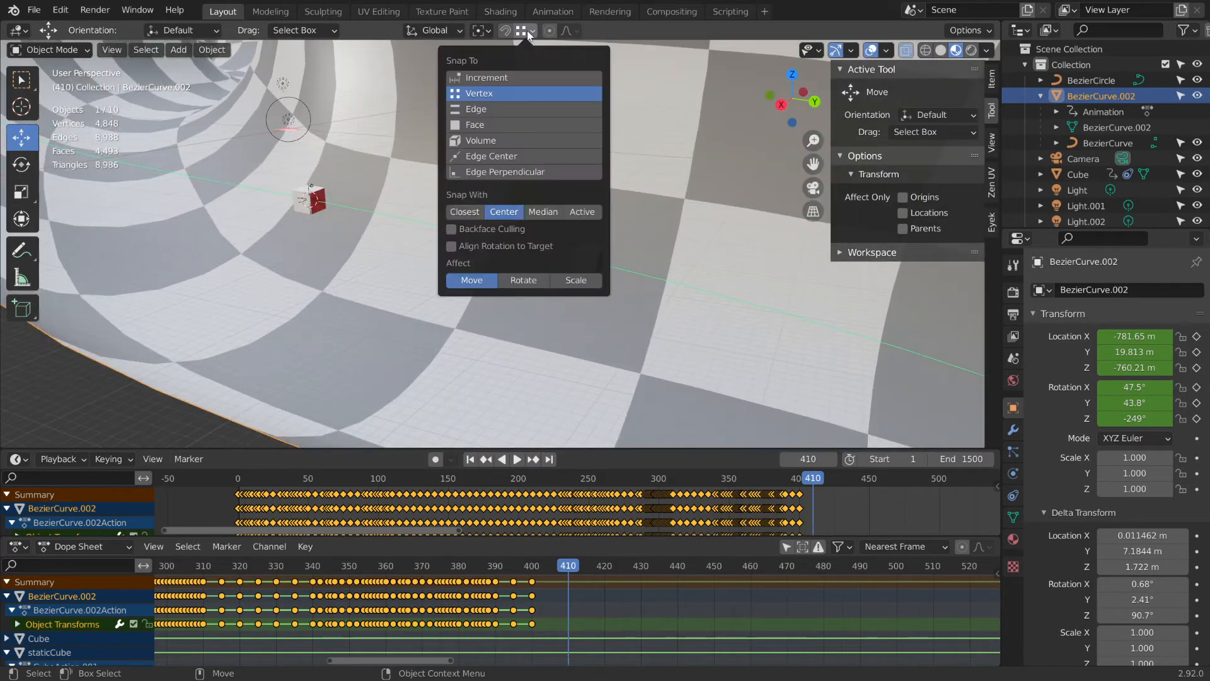
click(486, 31)
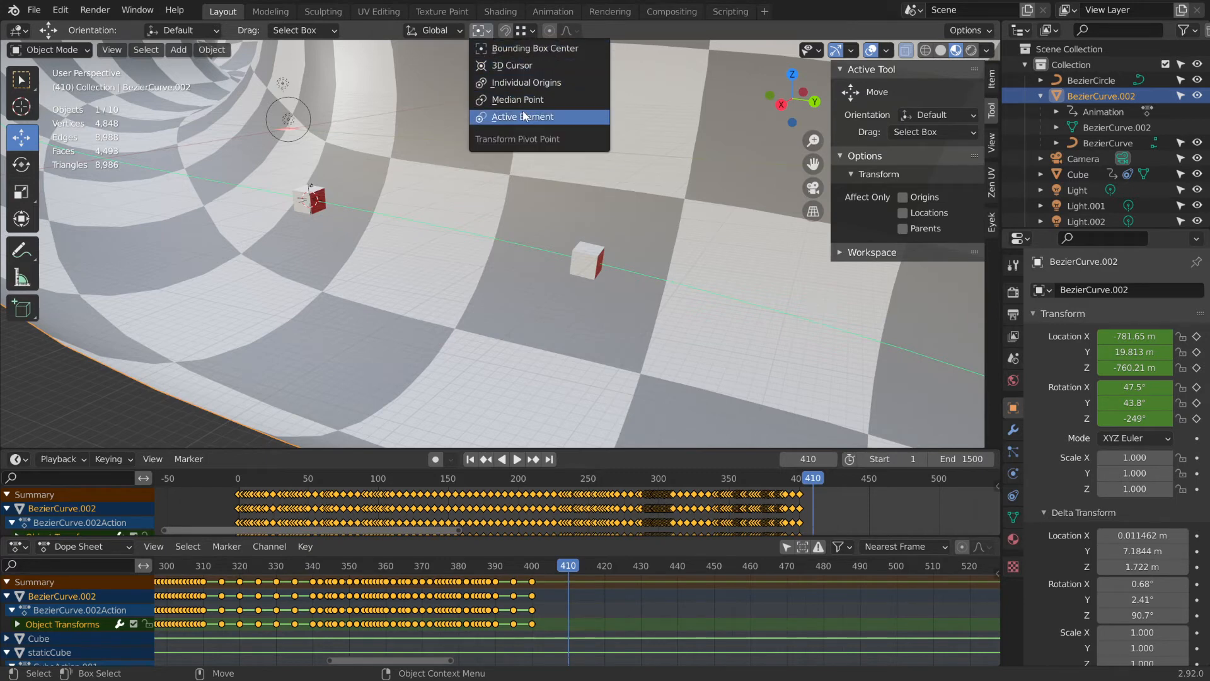
scroll(313, 236, up, 4)
alt+drag(314, 233, 369, 245)
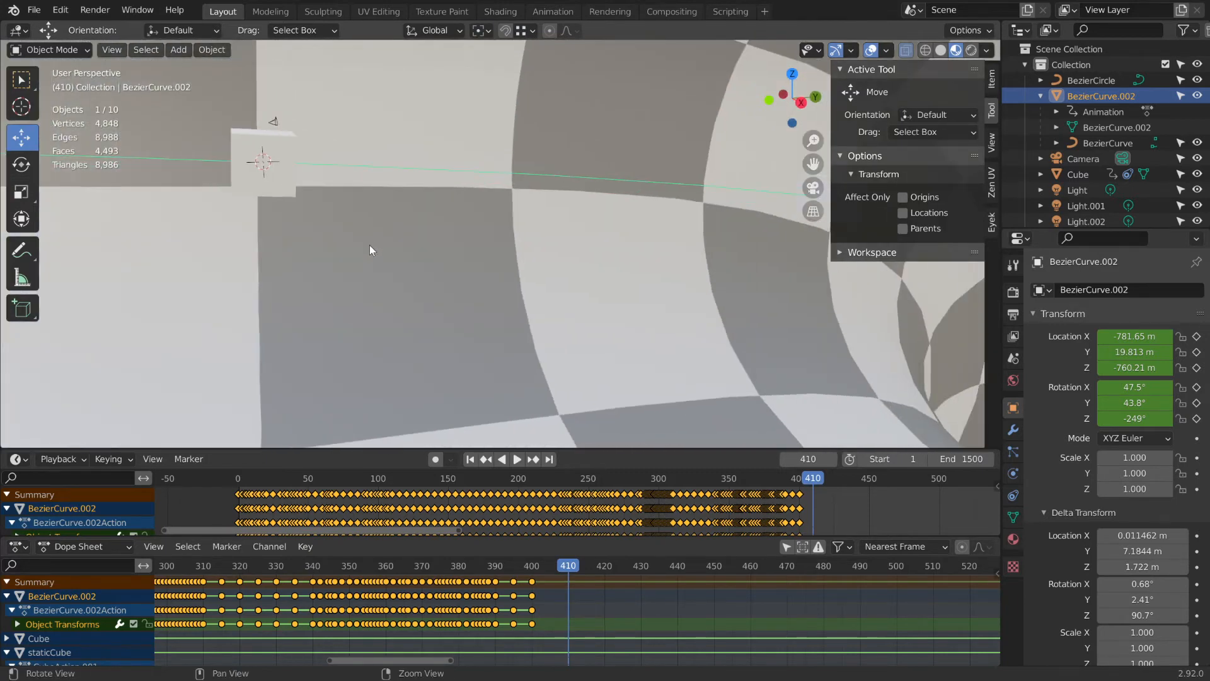
alt+middle_drag(369, 245, 397, 307)
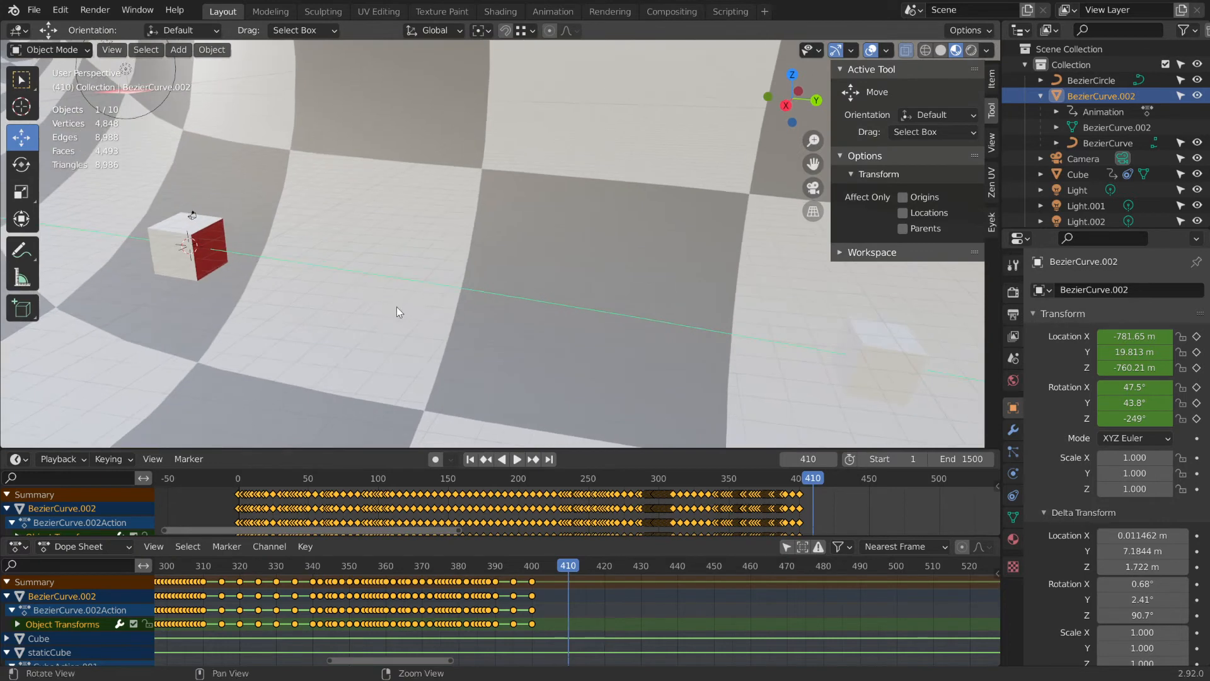
click(487, 30)
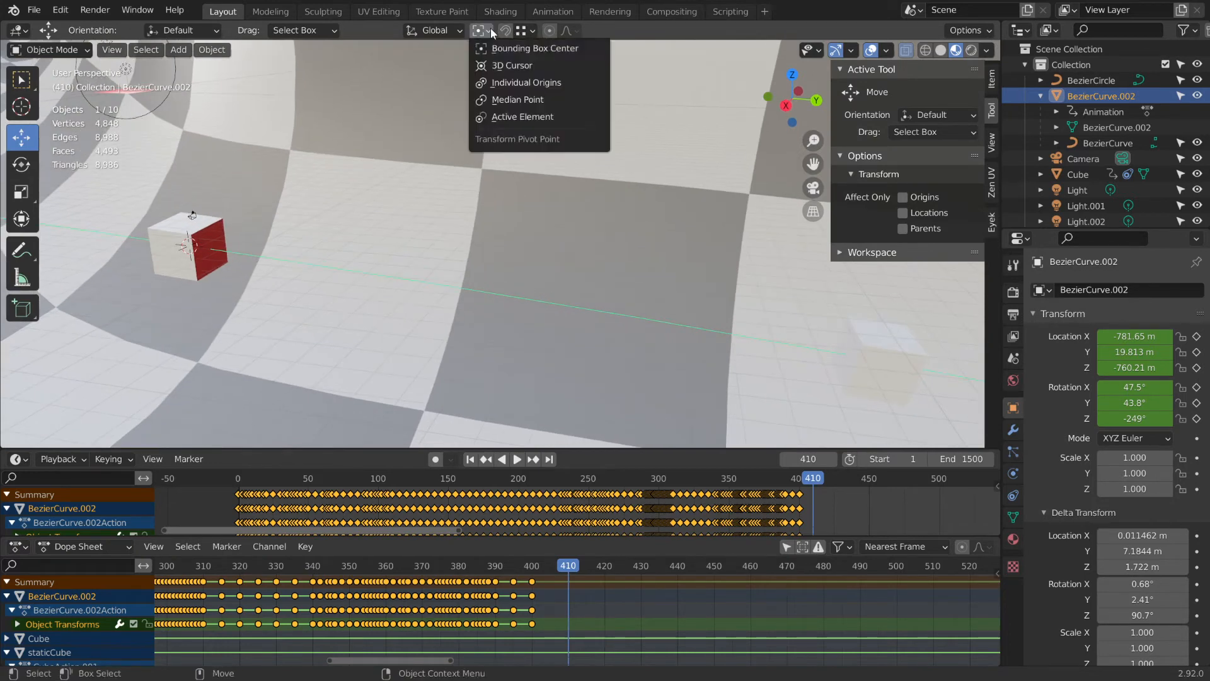
click(511, 67)
Examine the 3D cursor pivot at the static cube and its distance from the moving cube inside the tube.
scroll(323, 134, down, 5)
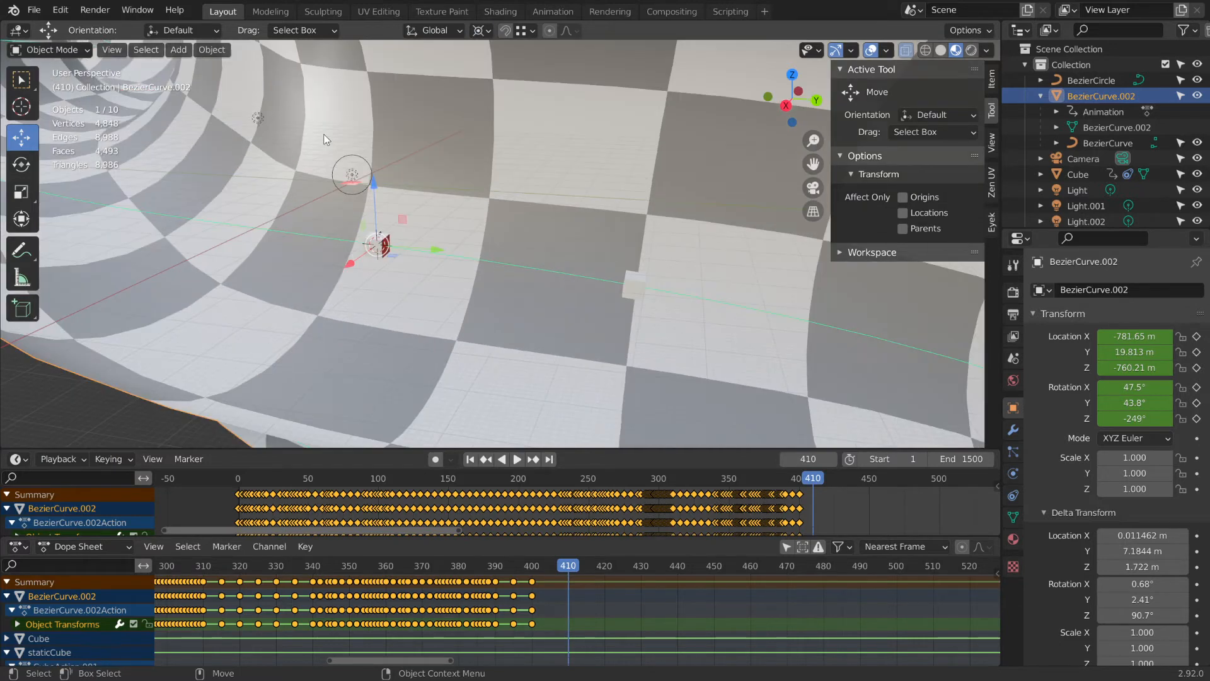
middle_drag(325, 139, 461, 215)
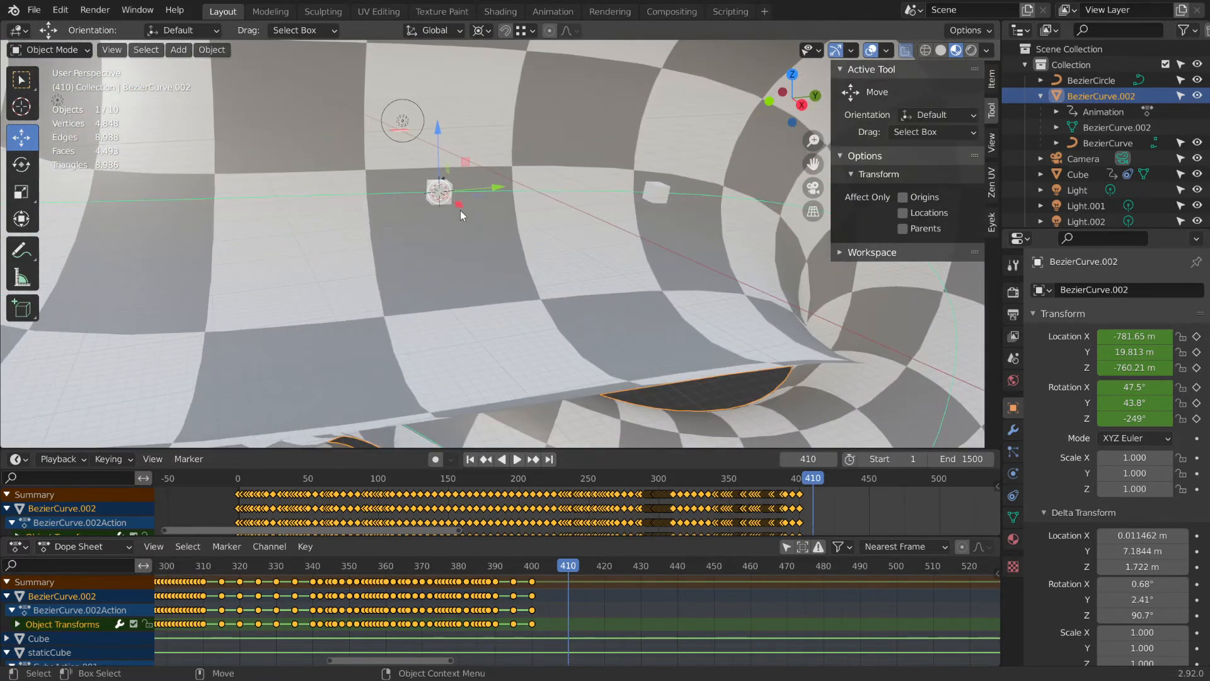
scroll(460, 211, up, 6)
scroll(504, 252, down, 3)
middle_drag(479, 268, 468, 241)
scroll(341, 259, up, 4)
scroll(343, 282, down, 4)
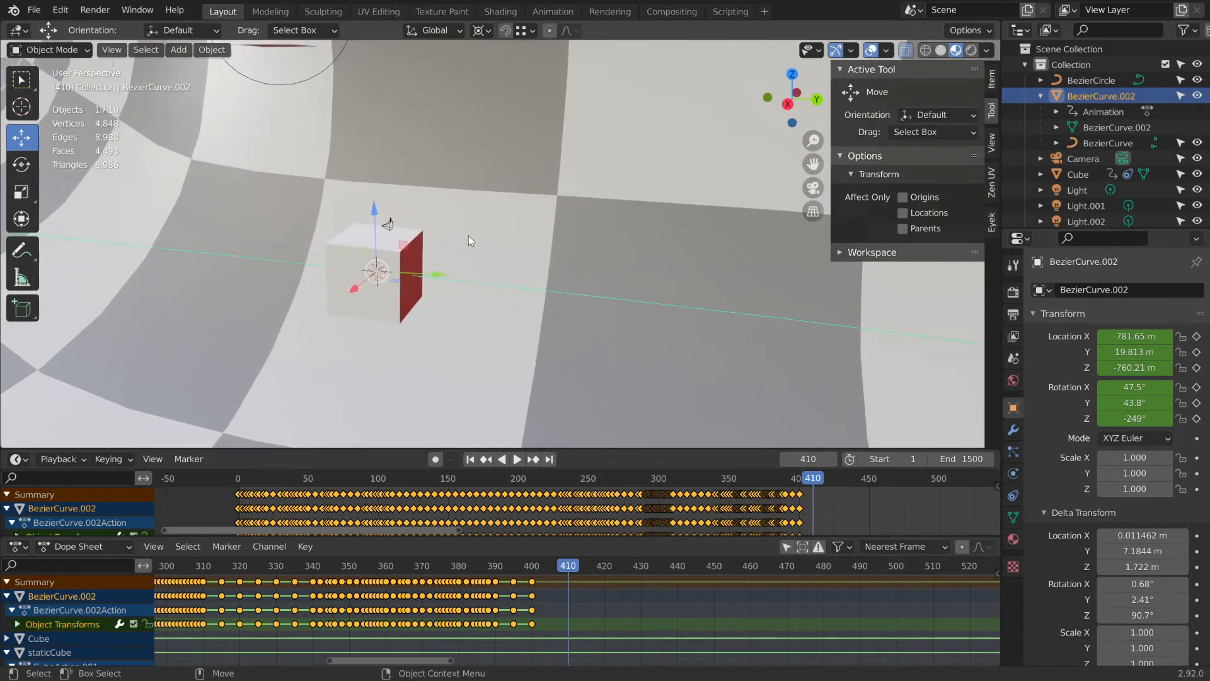
scroll(470, 239, down, 7)
alt+middle_drag(608, 285, 497, 301)
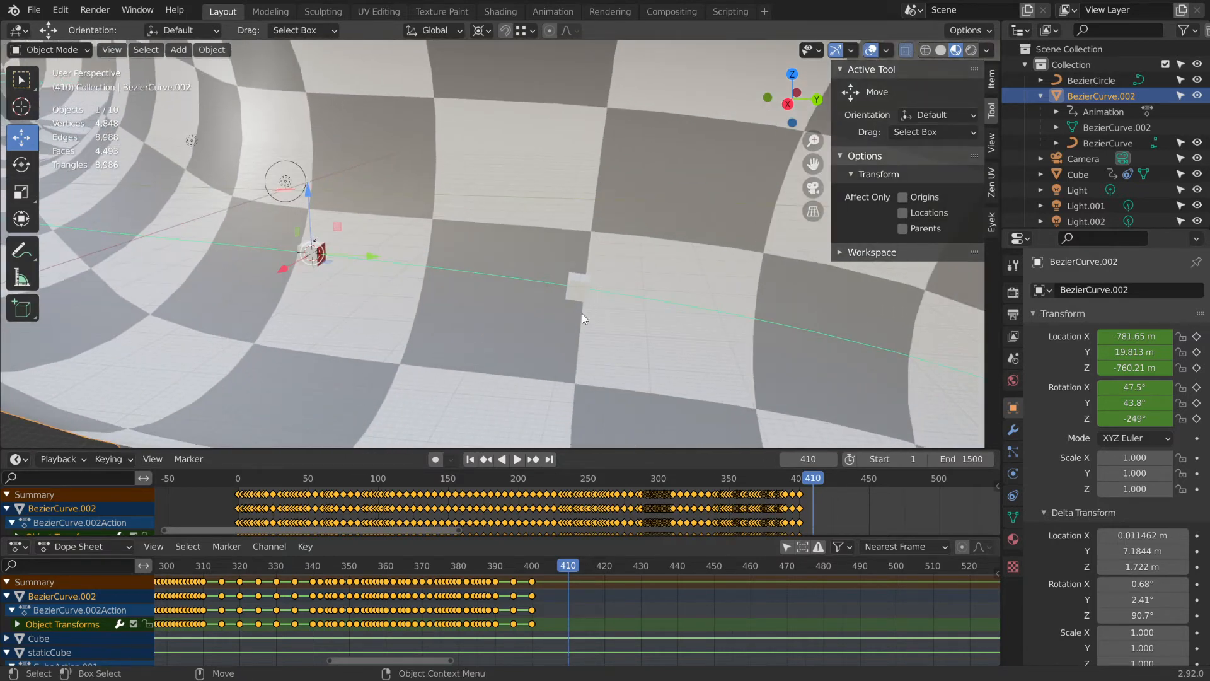
Scrub the animation between about frames 410 and 420 to watch the moving cube, and stop at frame 412.
key(space)
click(803, 473)
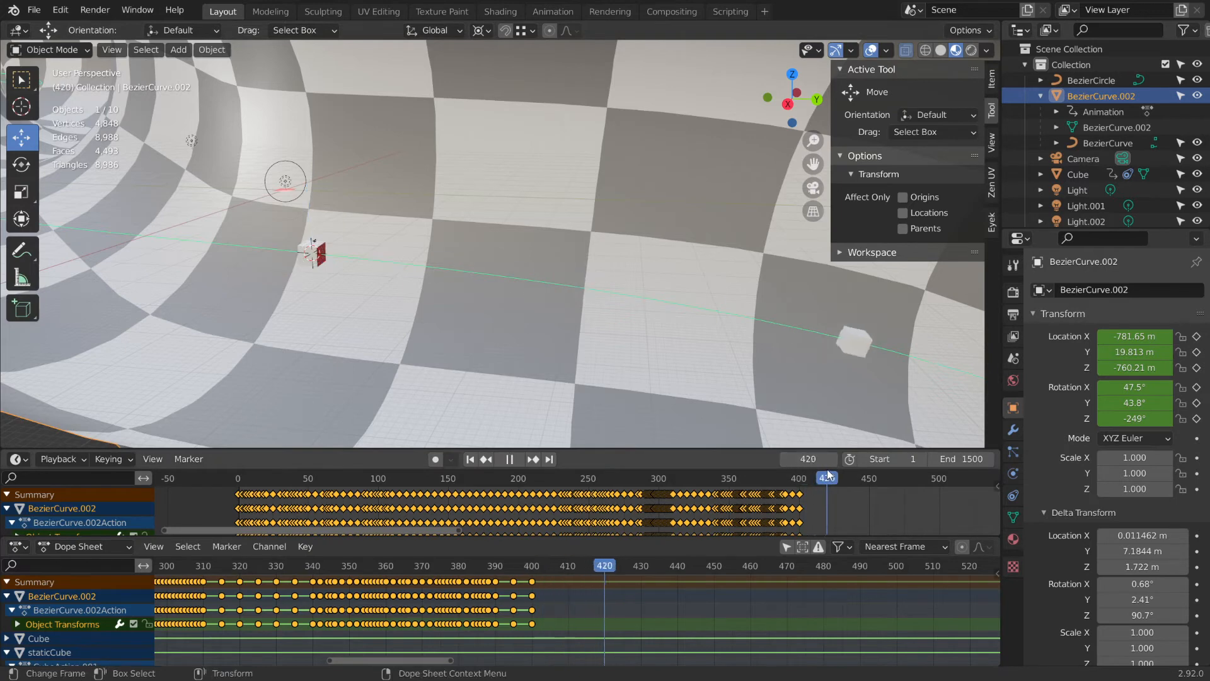
click(803, 471)
click(803, 470)
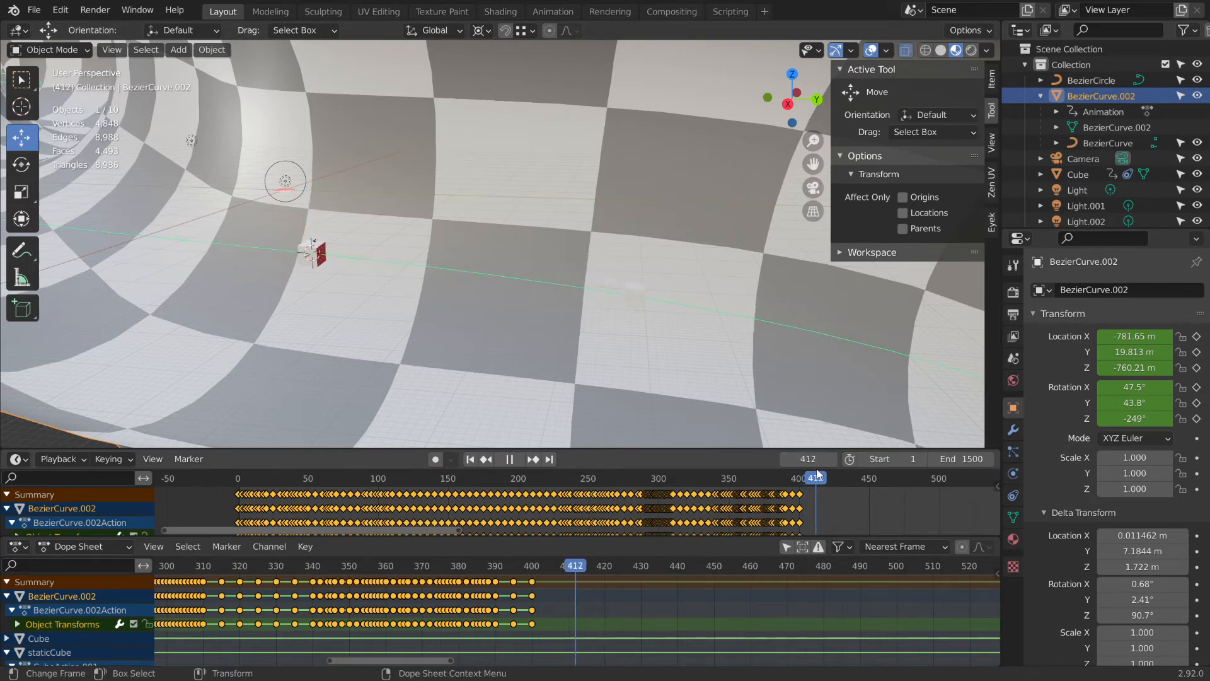
key(space)
Check the cubes against the tube and step the animation back to frame 410.
scroll(487, 251, down, 5)
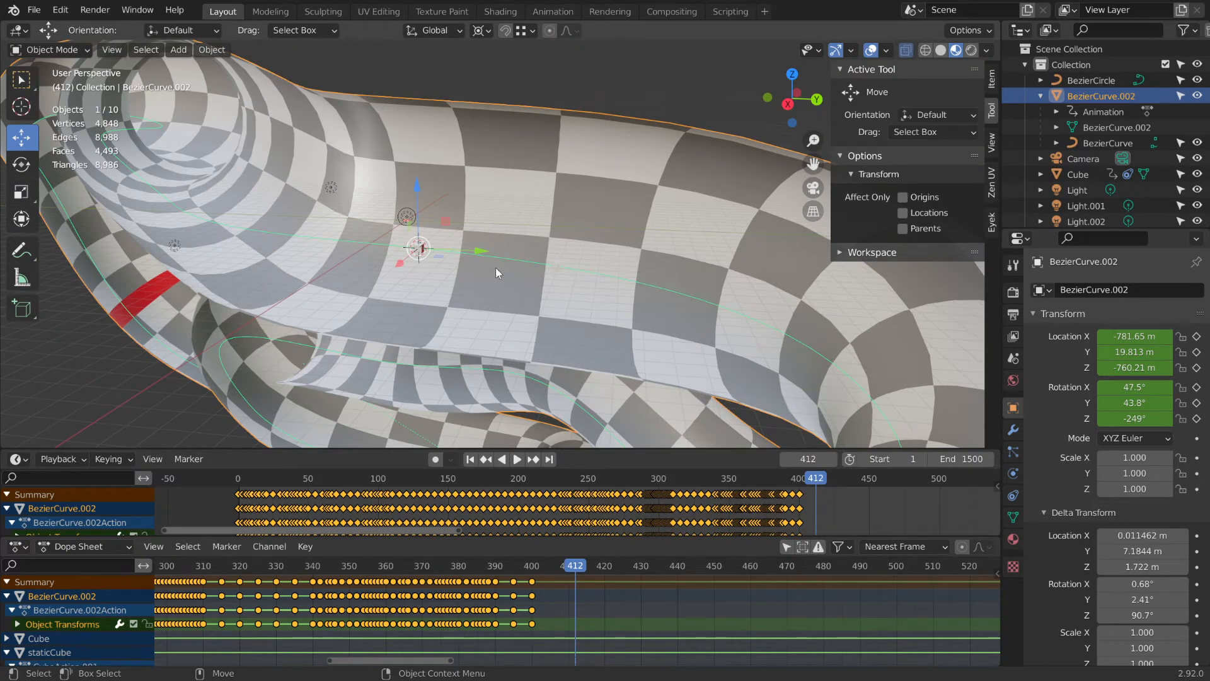
scroll(553, 279, up, 3)
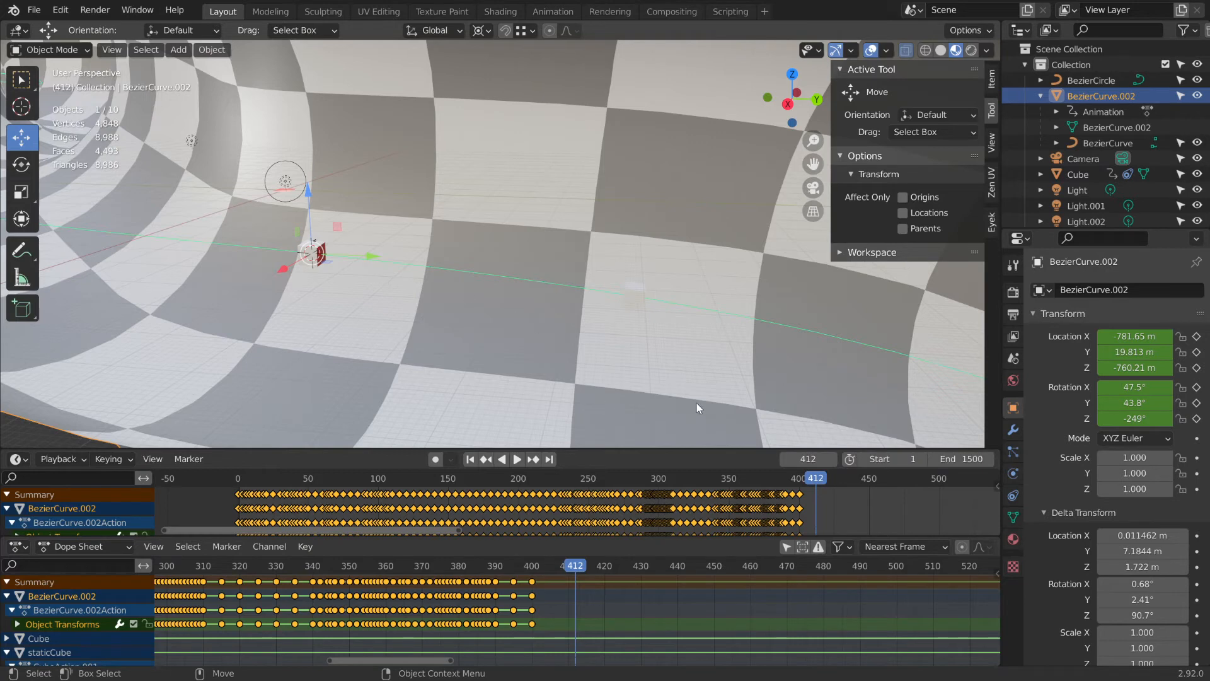
scroll(412, 313, up, 1)
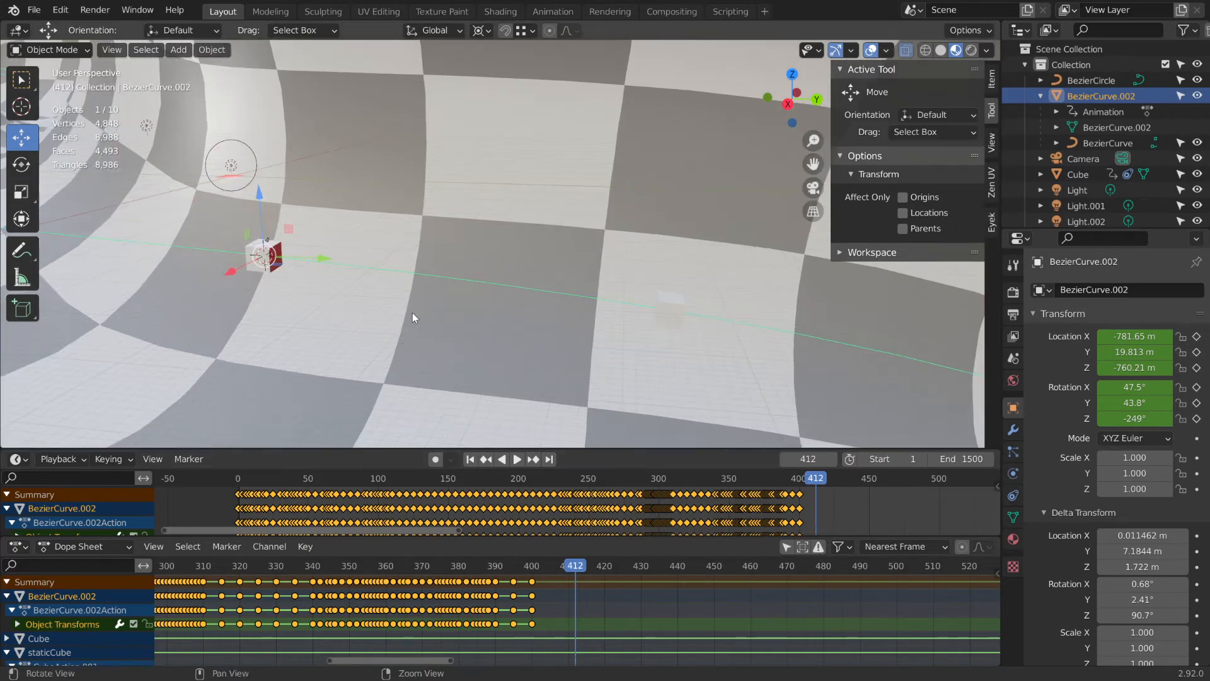
middle_drag(412, 312, 774, 495)
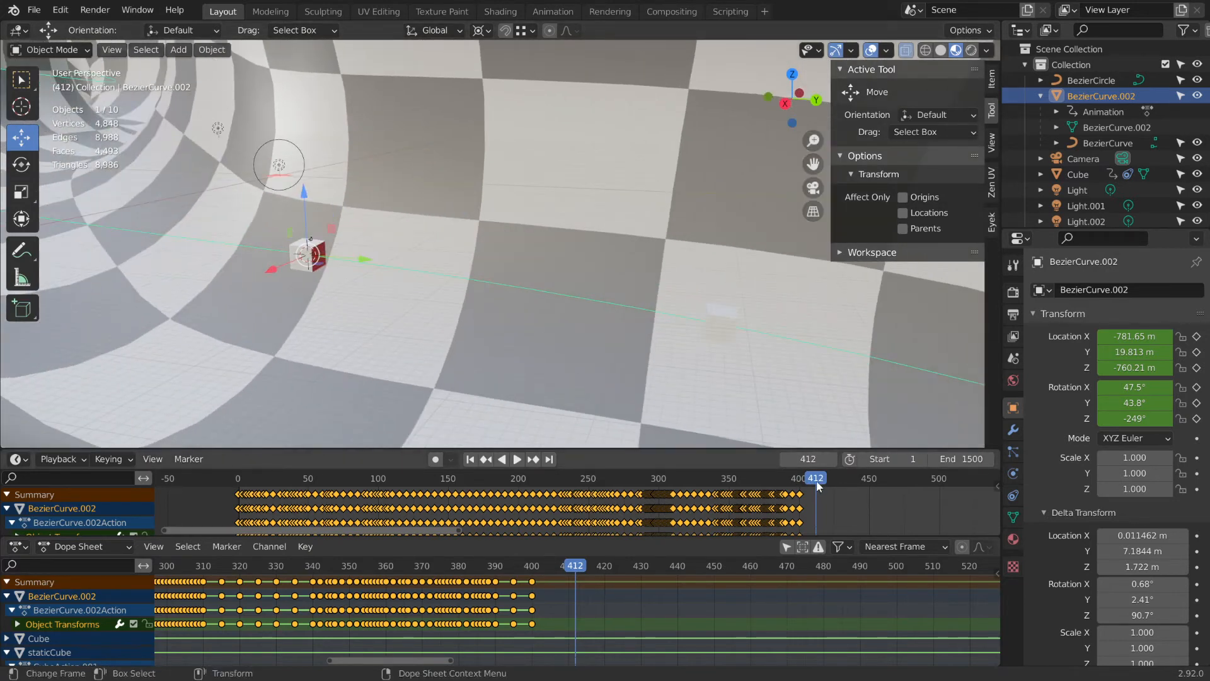
key(Left)
key(Left)
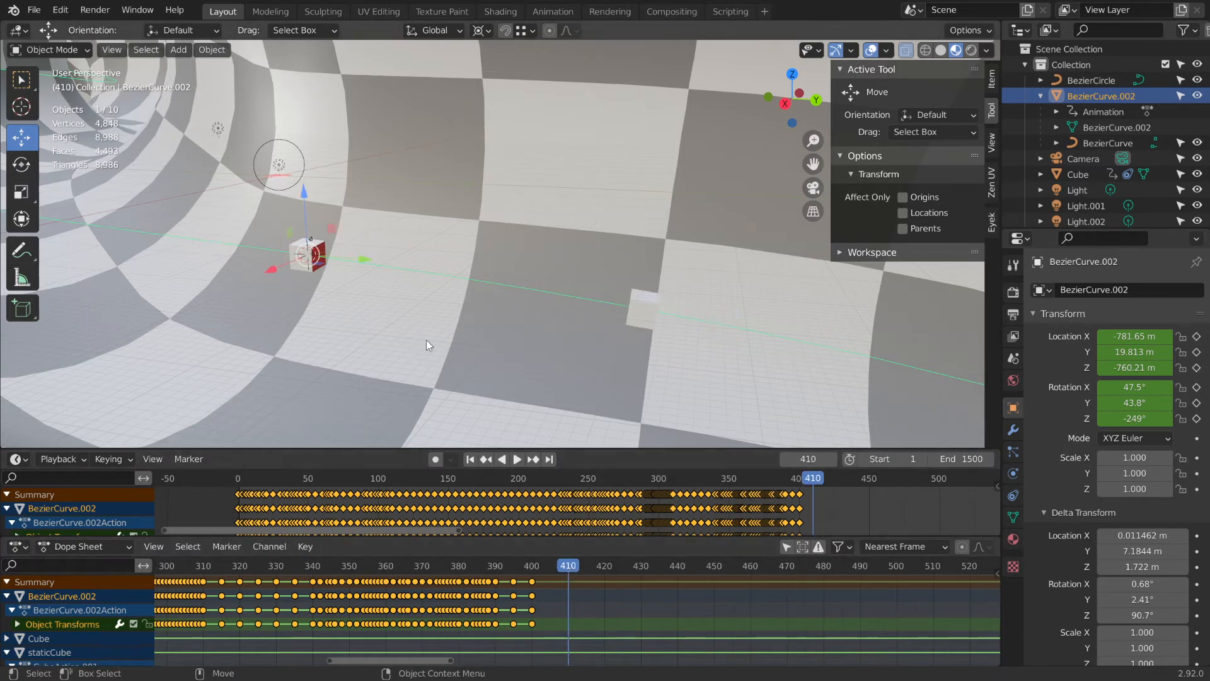
Move BezierCurve.002 to about X -778.4 m, Y -57.1 m, Z -753.2 m, bringing the moving cube onto the static cube.
click(480, 30)
drag(365, 265, 332, 257)
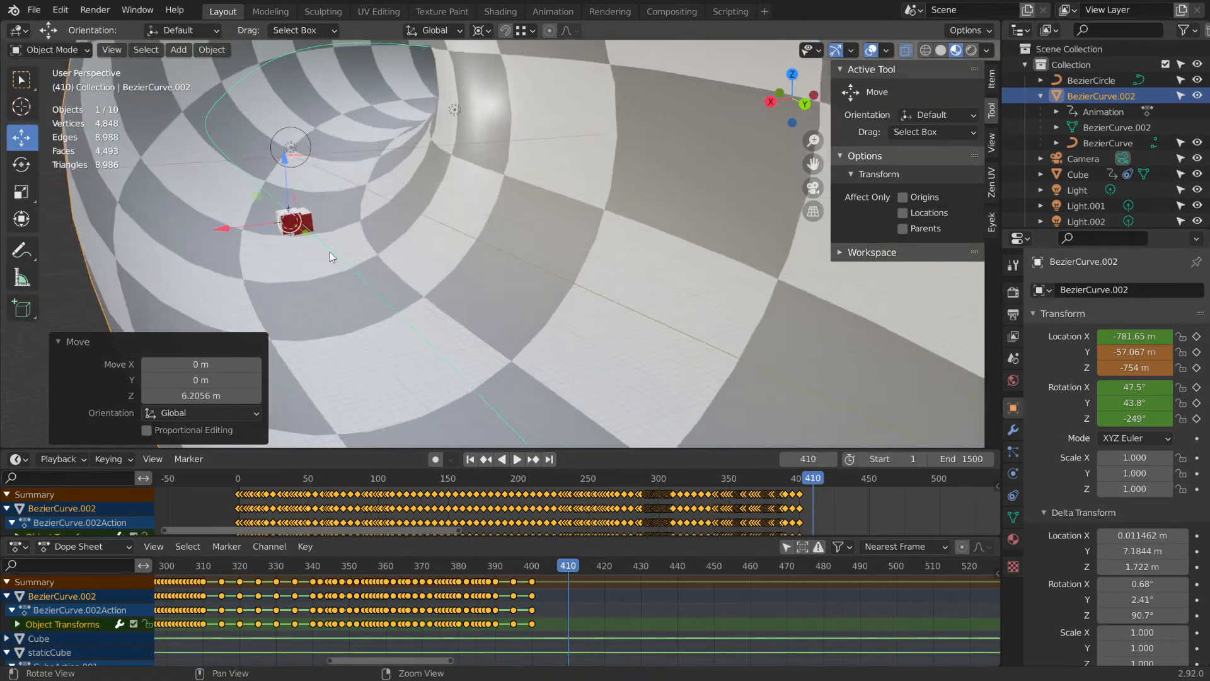
alt+middle_drag(332, 256, 607, 281)
scroll(607, 281, up, 5)
alt+drag(606, 283, 472, 262)
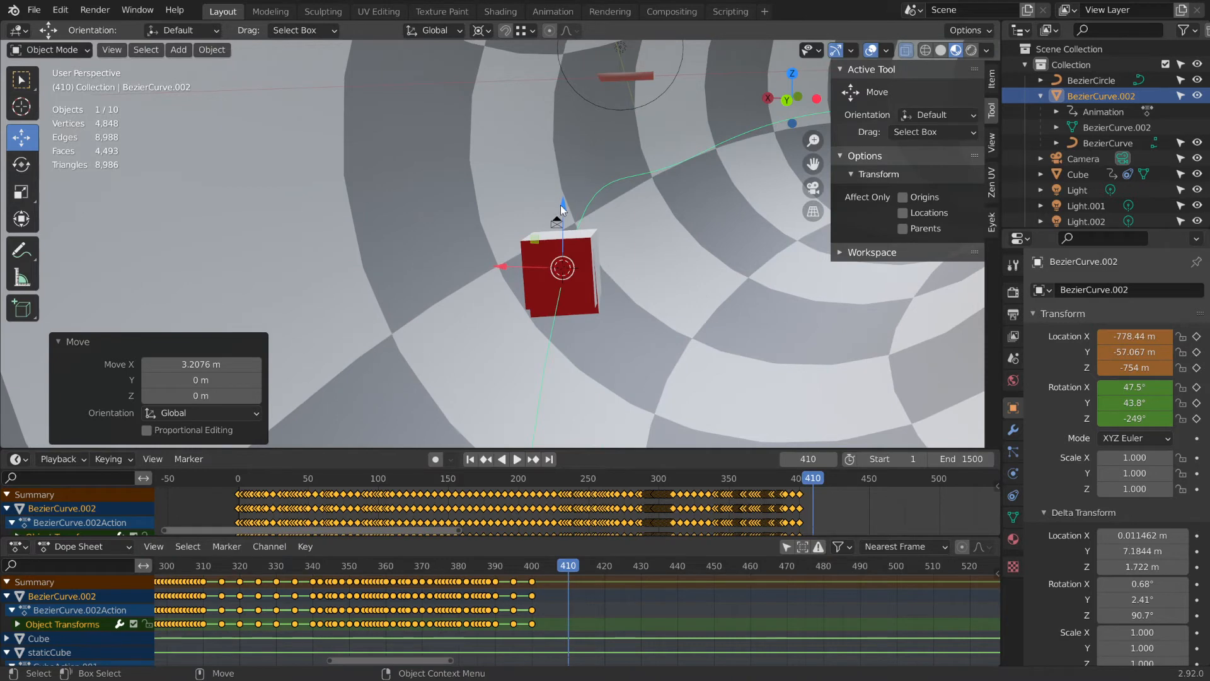
drag(561, 206, 558, 194)
middle_drag(558, 194, 620, 285)
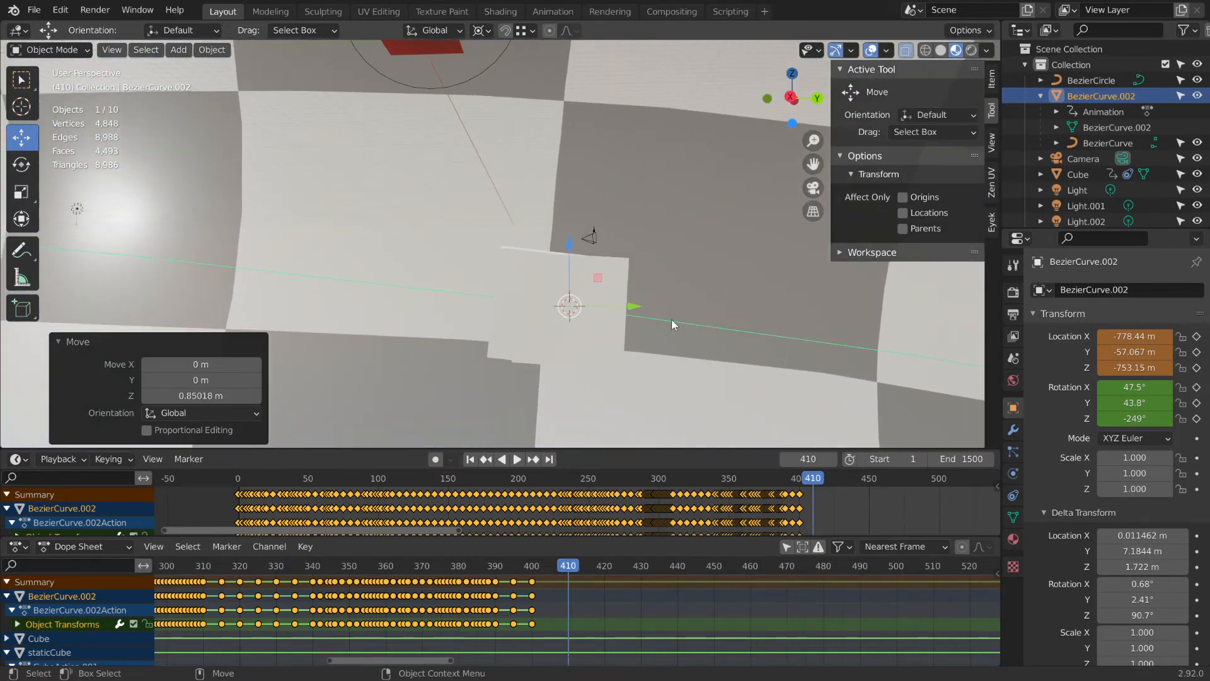
Rotate the tube around the 3D cursor to about 41.7°, 45.2°, -253°, and reposition it, including about -0.67 m along global X.
key(r)
drag(620, 280, 620, 273)
key(g)
drag(620, 315, 750, 294)
middle_drag(738, 320, 594, 339)
drag(599, 309, 586, 309)
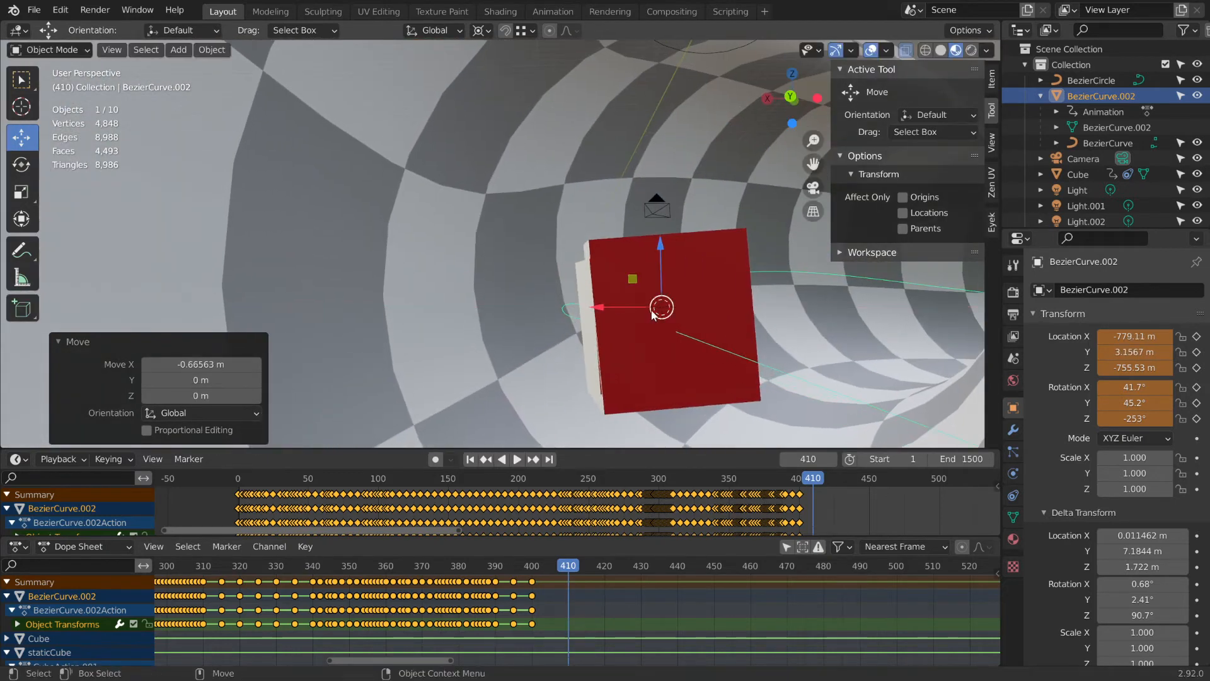
Nudge the tube about -0.16 m along global X and 0.75 m along global Z to align the two cubes.
middle_drag(586, 308, 771, 343)
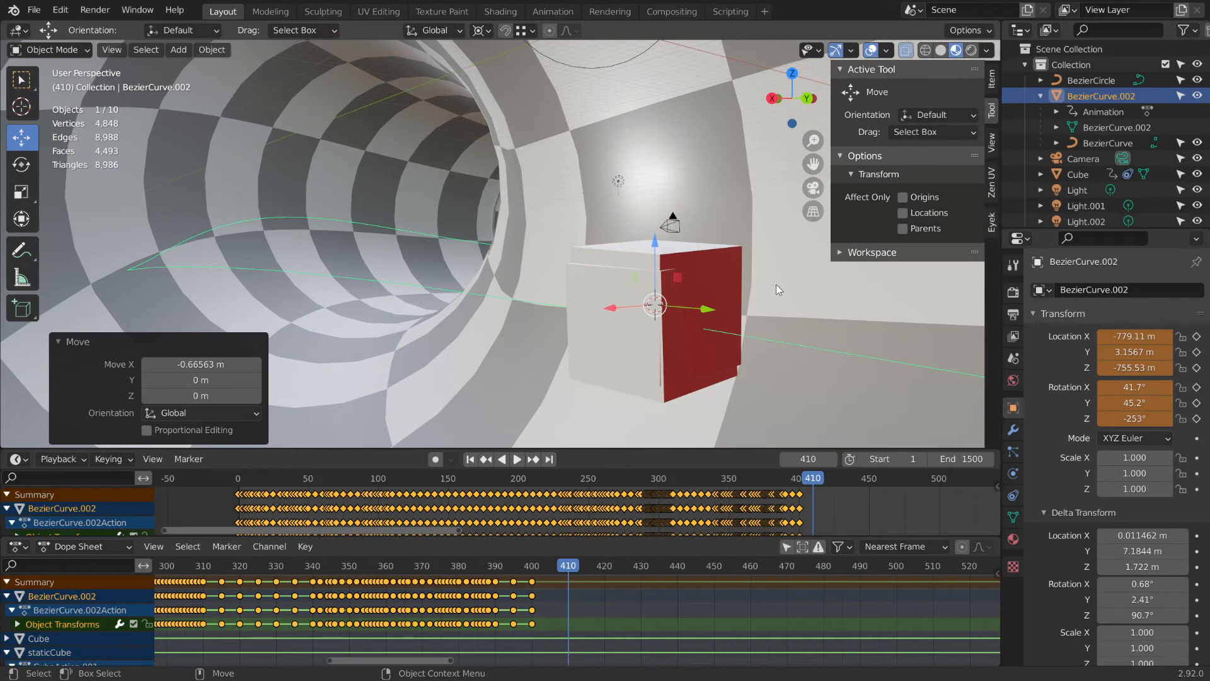
middle_drag(779, 290, 584, 325)
drag(603, 316, 596, 315)
drag(659, 254, 653, 229)
Rotate the tube about -0.94° around global Y at the 3D cursor, and shift it about 0.28 m along global X.
key(shift+space)
key(r)
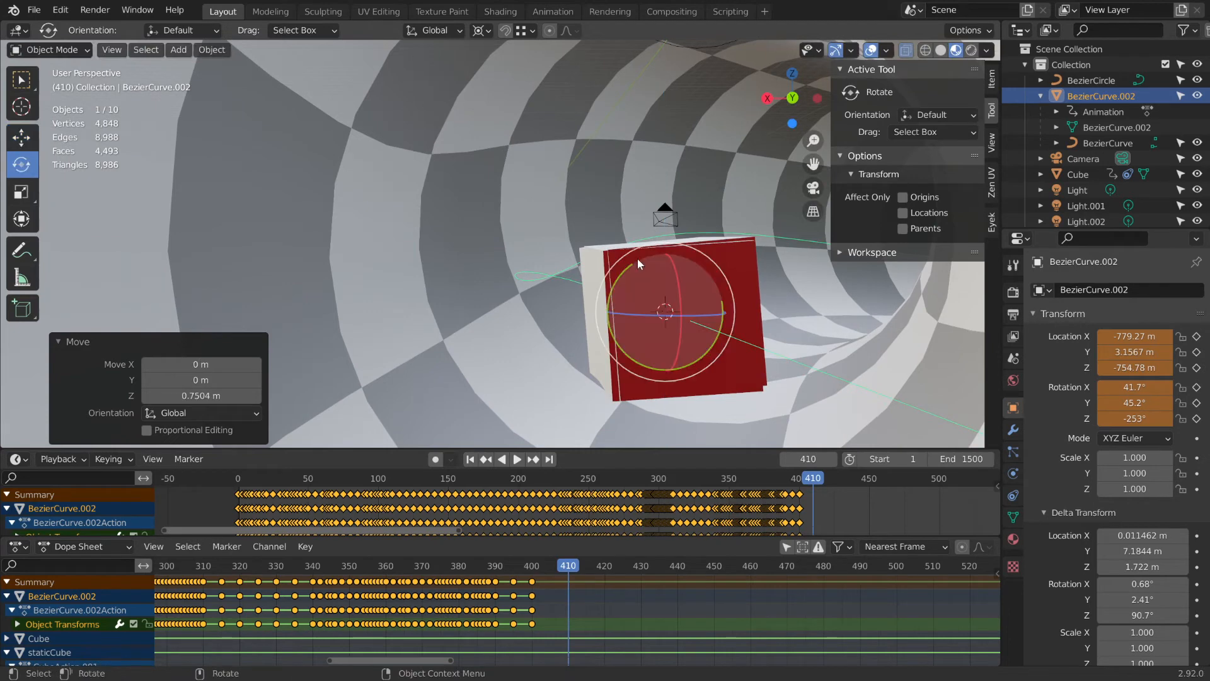
drag(618, 277, 600, 310)
key(shift+space)
key(g)
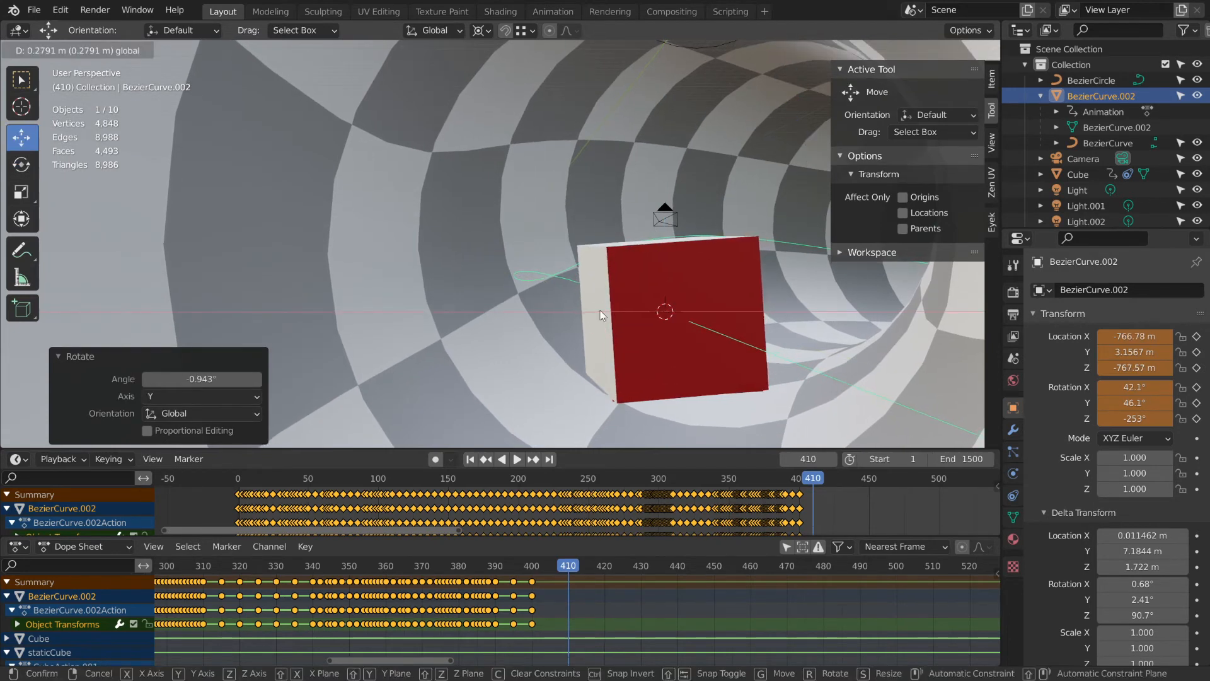
middle_drag(600, 310, 694, 344)
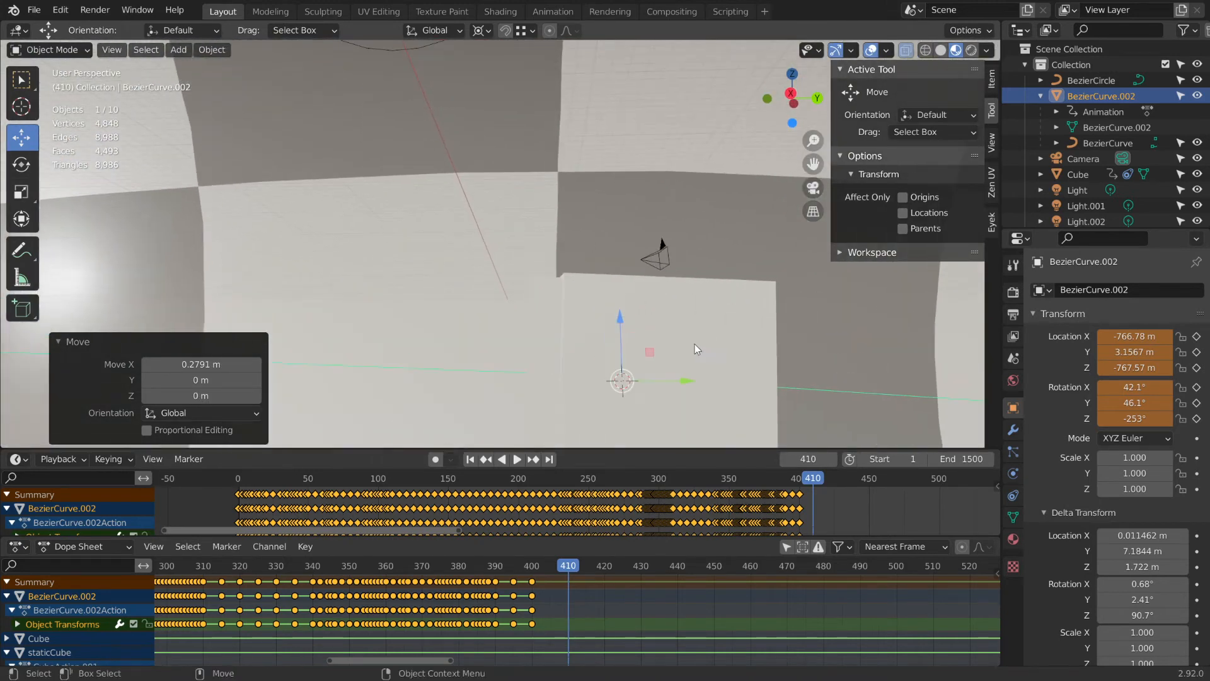
Shift the tube about -0.82 m along global Y, -0.1 m along global Z, and a further -0.13 m along Y.
drag(683, 381, 612, 377)
alt+middle_drag(704, 370, 551, 236)
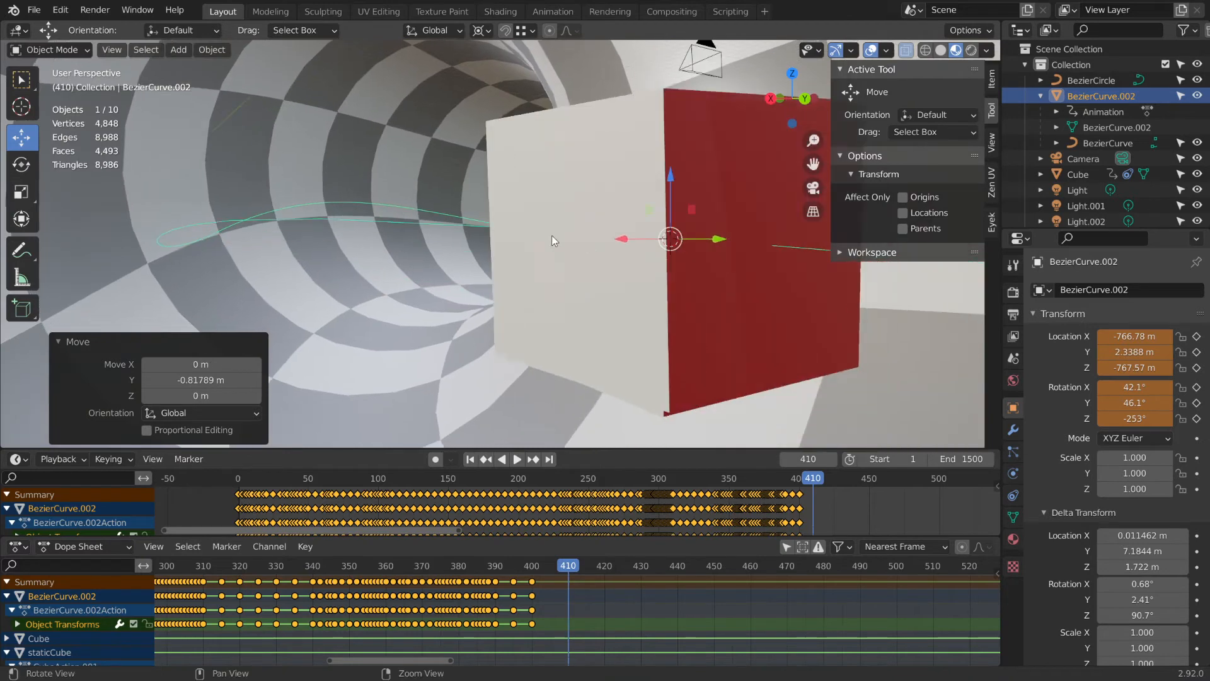
alt+drag(684, 253, 664, 260)
drag(672, 174, 648, 264)
alt+drag(763, 300, 567, 353)
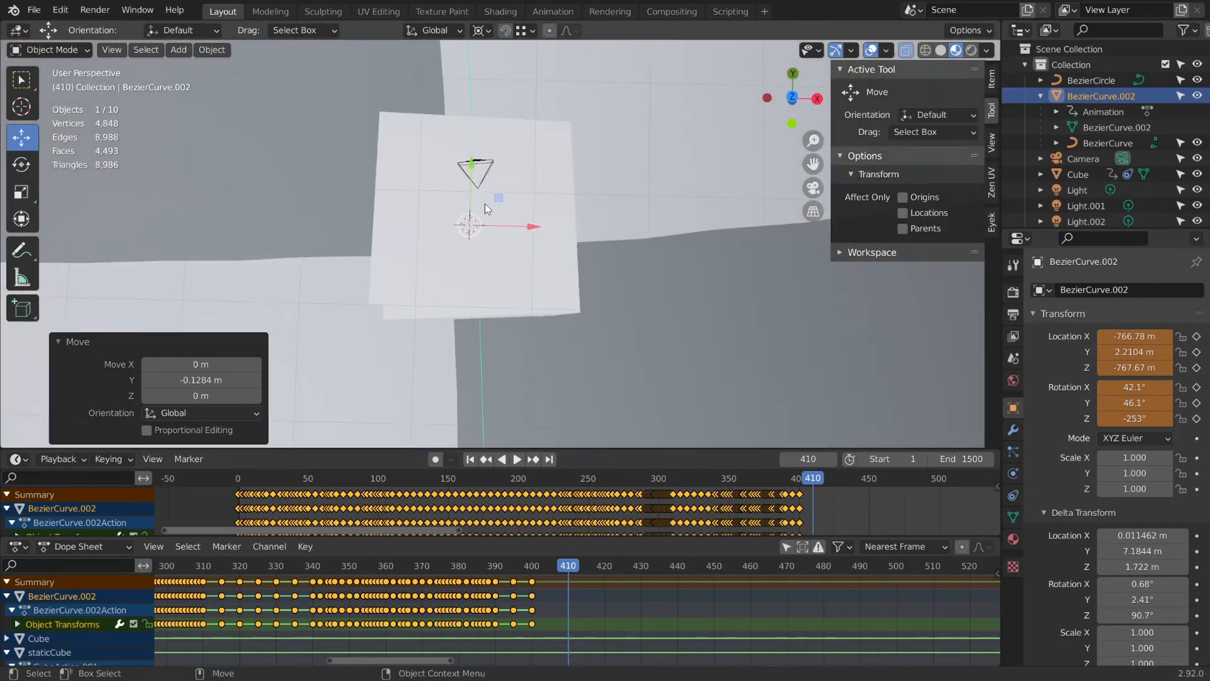
Rotate the tube about -3.54° around global Z at the 3D cursor to straighten the moving cube against the static cube.
key(shift+space)
key(r)
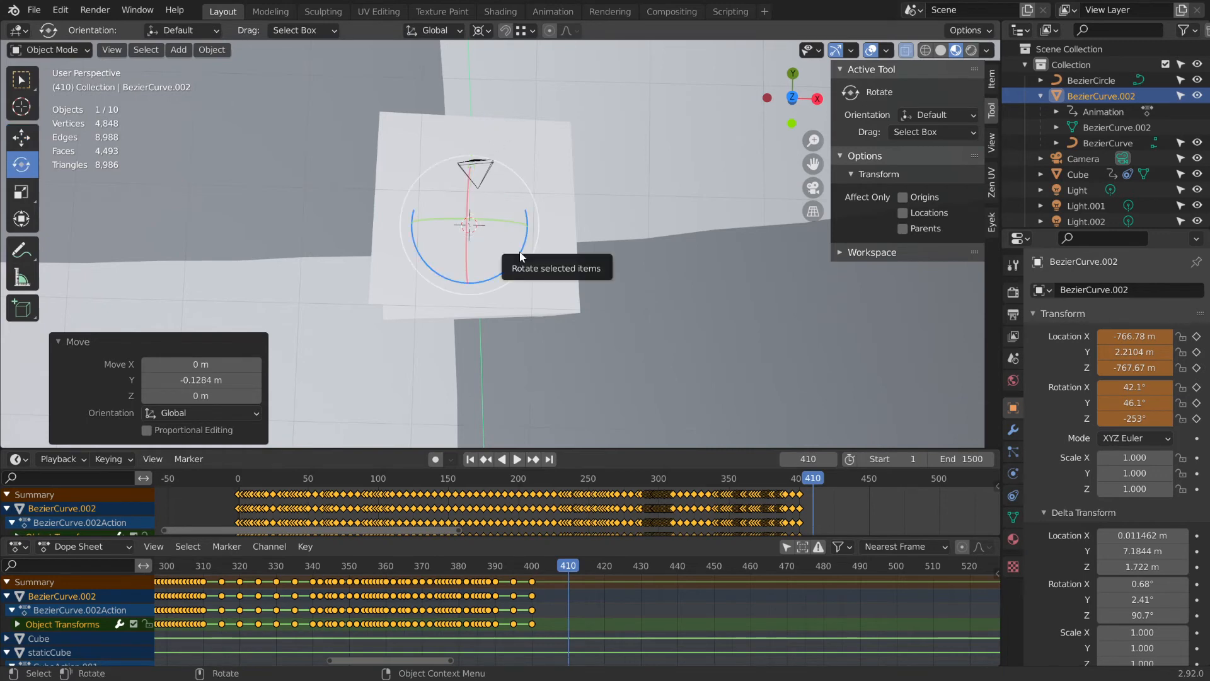
mouse_move(521, 258)
mouse_down()
mouse_move(520, 232)
mouse_move(504, 266)
mouse_up()
Move the tube about 1.83 m along global X, -2 m along Z and -0.34 m along Y to overlap the two cubes.
key(shift+space)
key(g)
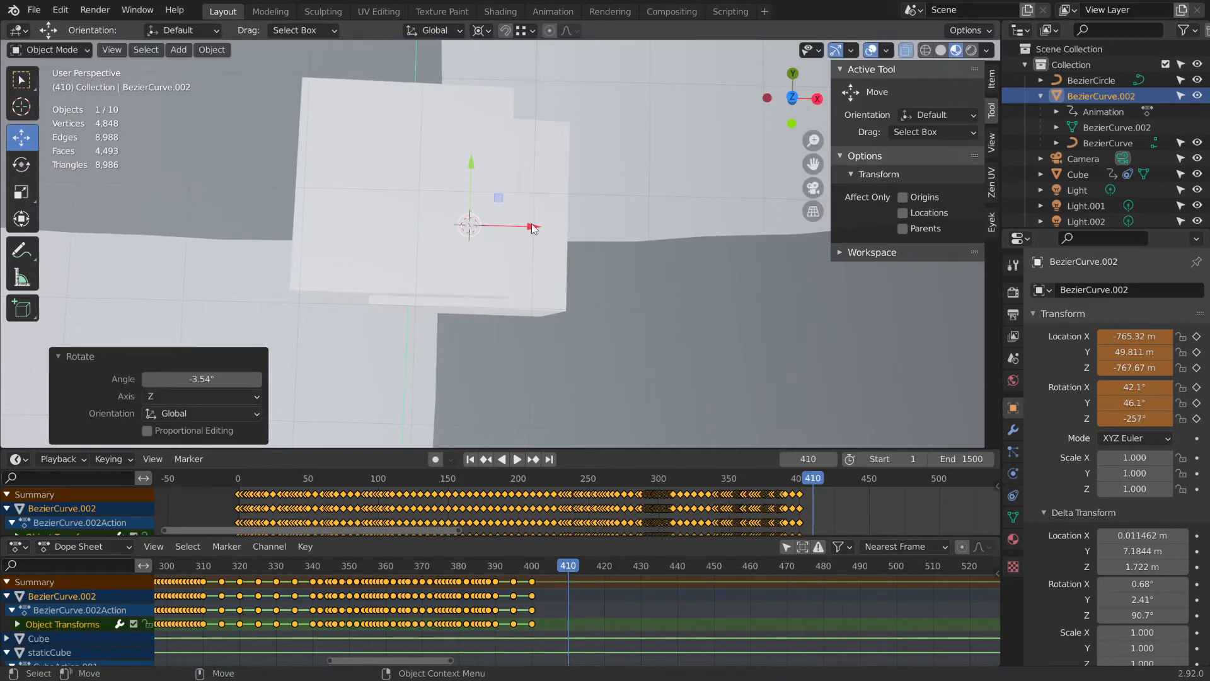
drag(532, 228, 581, 227)
middle_drag(508, 285, 497, 201)
drag(460, 210, 486, 260)
middle_drag(486, 259, 535, 240)
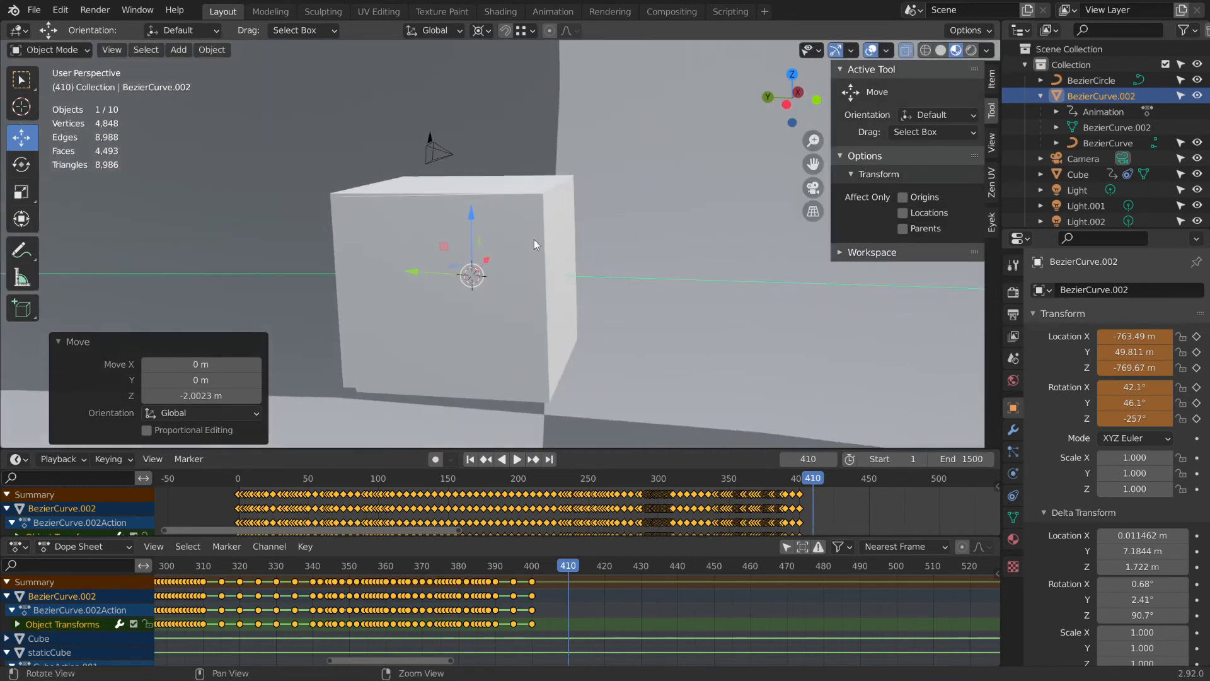
drag(409, 273, 421, 273)
Keyframe the tube's location and rotation at frame 410.
middle_drag(421, 273, 701, 248)
scroll(701, 248, down, 10)
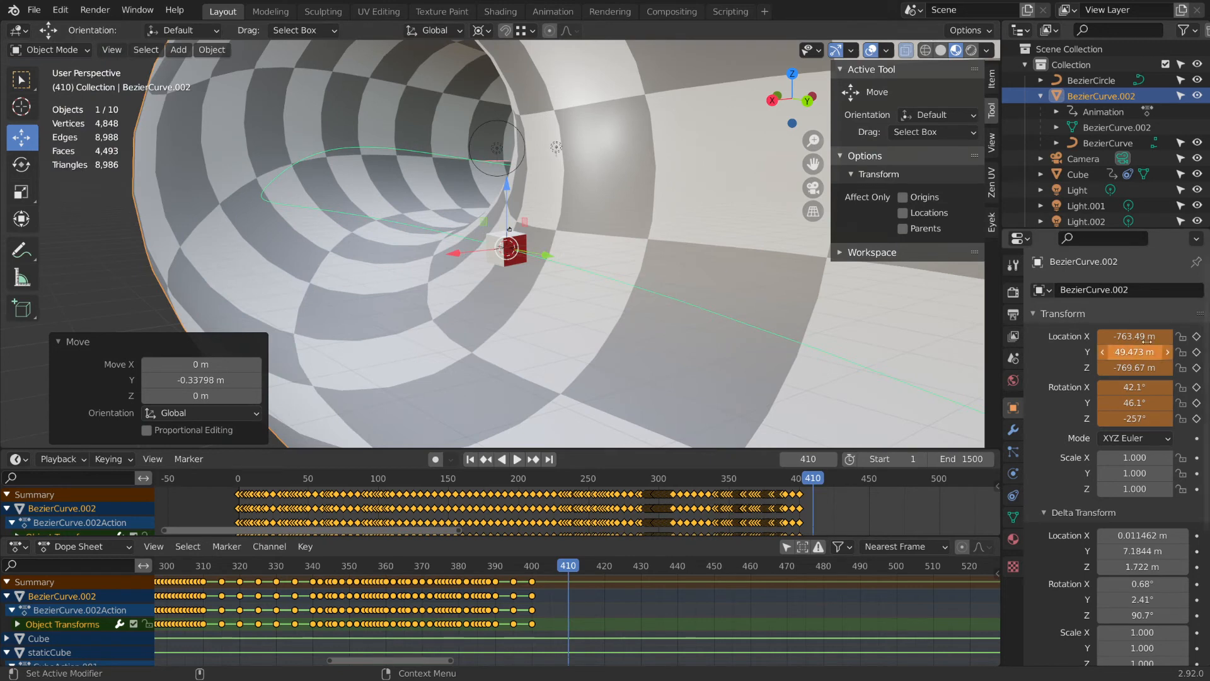
click(1196, 337)
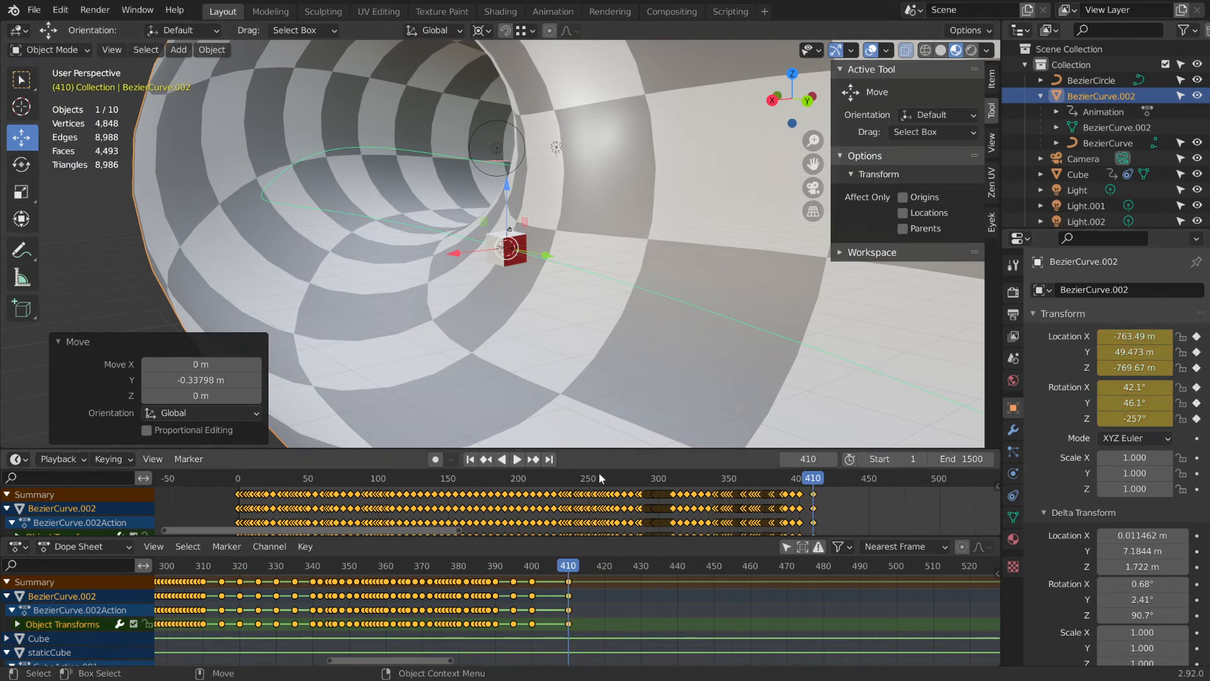
At frame 405, move the tube about -1.2 m, 0.8 m and 0.84 m along global X, Y and Z, and keyframe its location and rotation.
drag(568, 565, 552, 566)
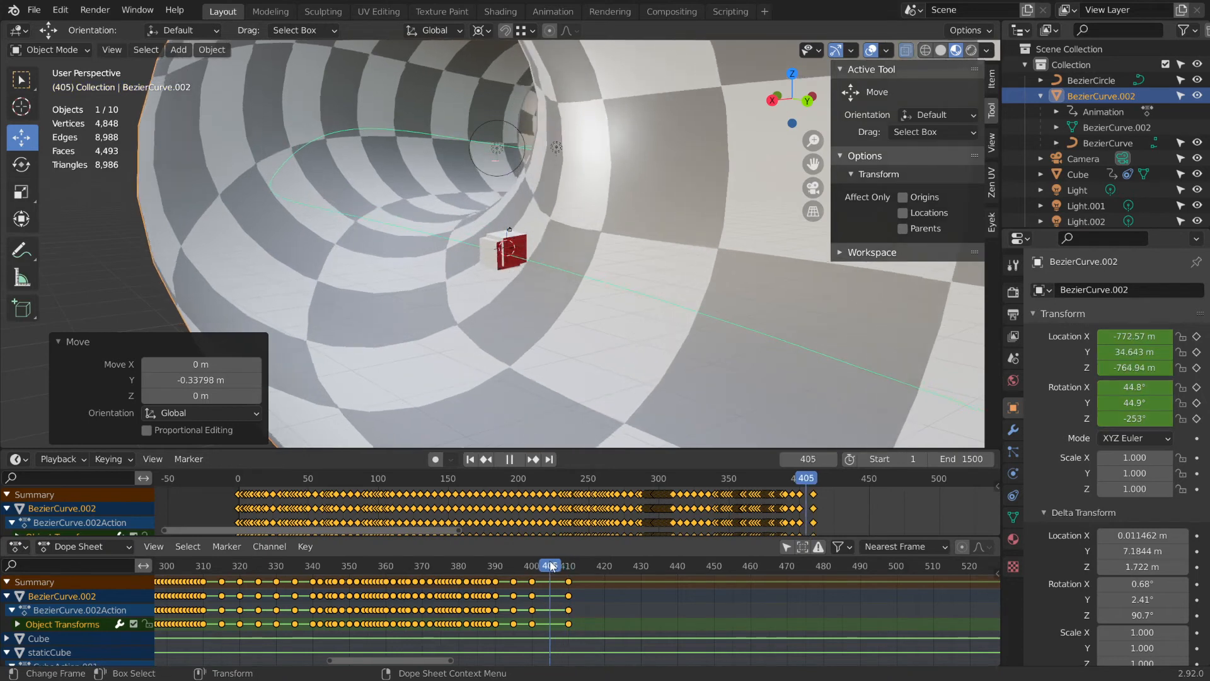
middle_drag(591, 323, 440, 272)
scroll(517, 306, up, 4)
key(g)
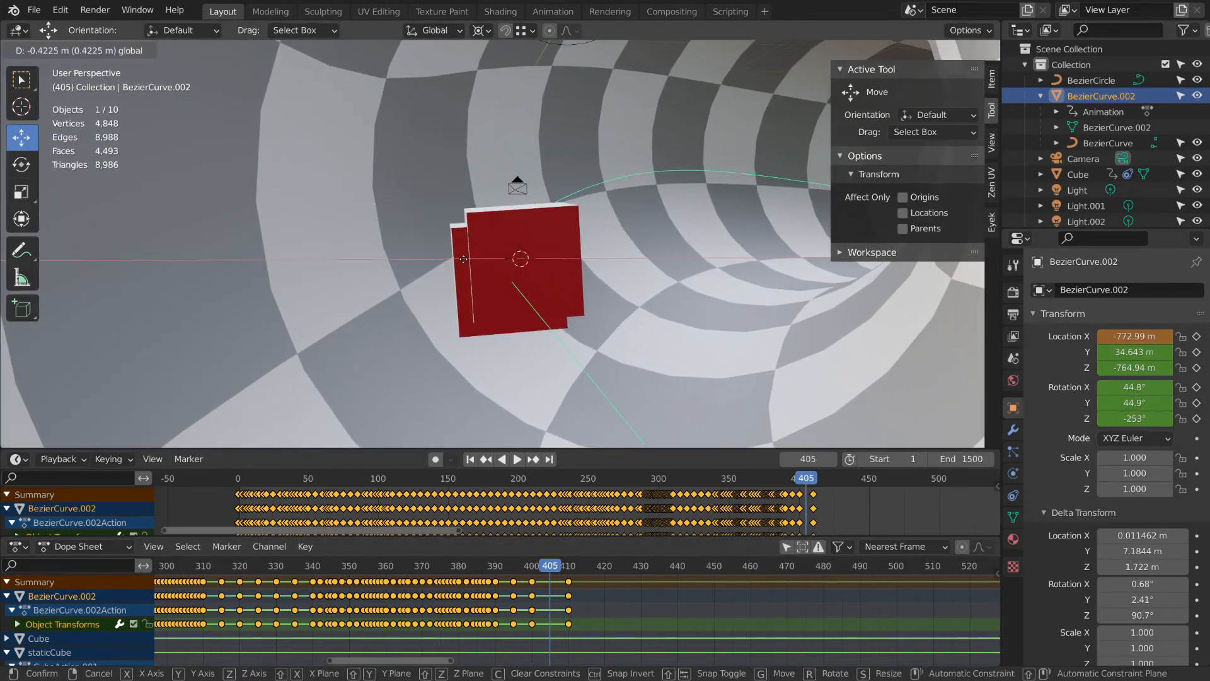
key(x)
click(482, 258)
middle_drag(528, 281, 572, 251)
drag(574, 256, 594, 259)
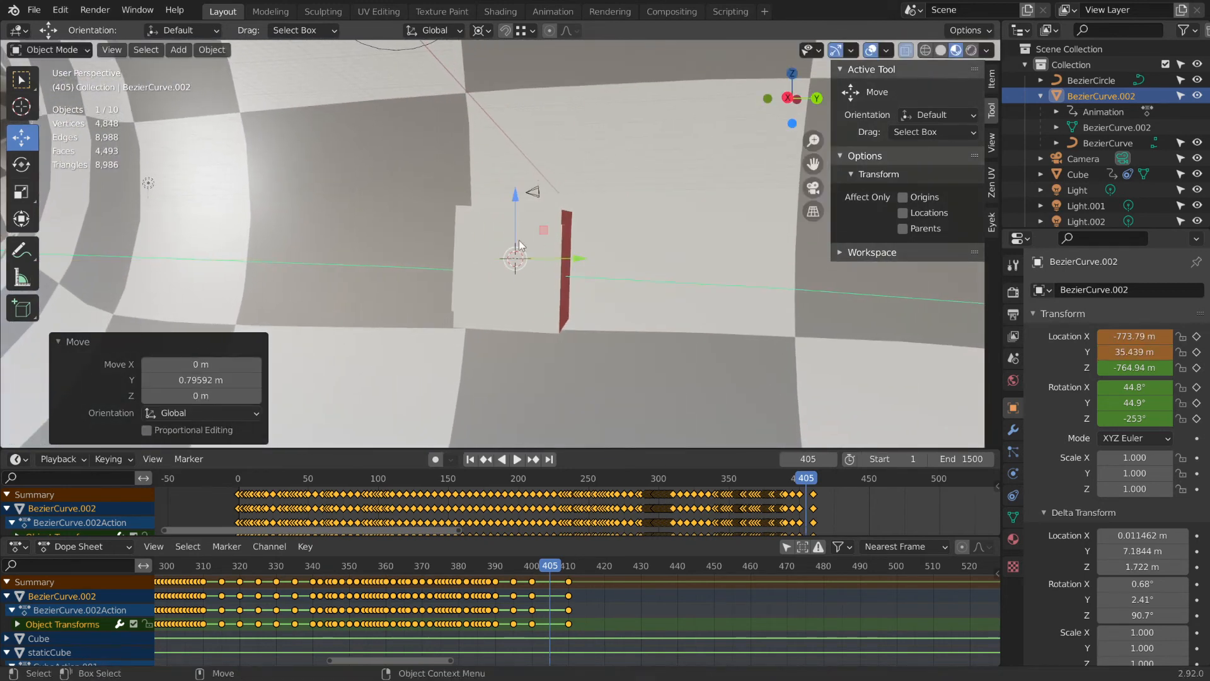
drag(517, 192, 515, 174)
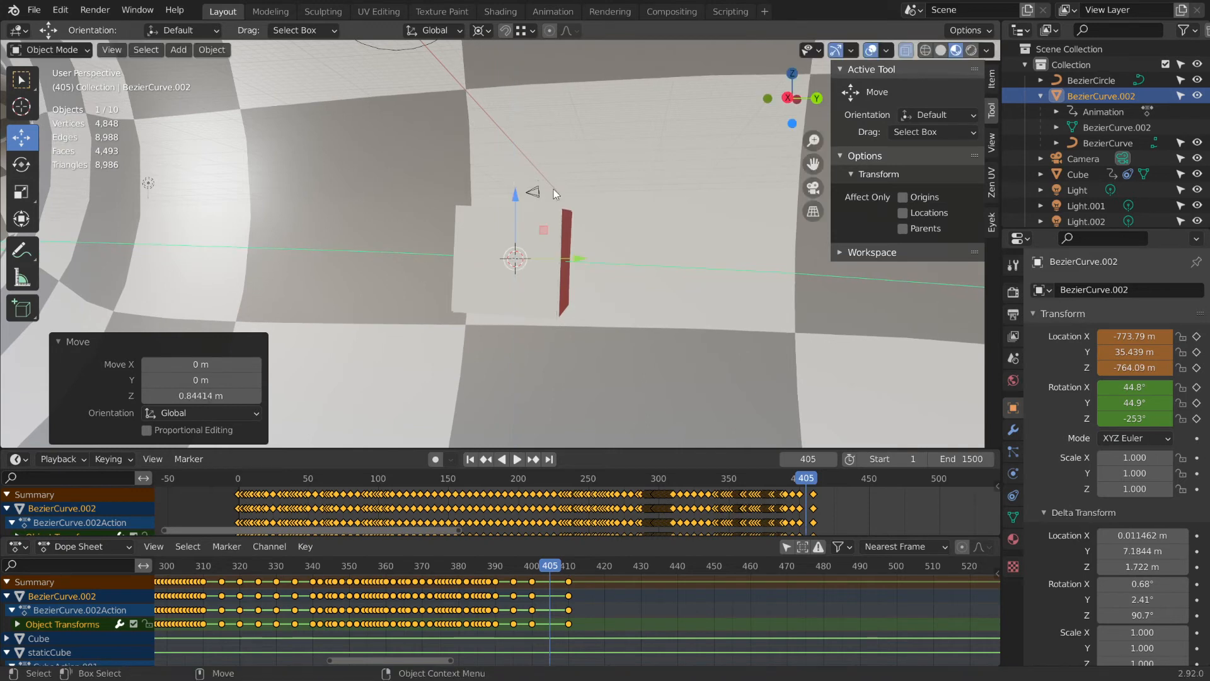
middle_drag(553, 189, 524, 278)
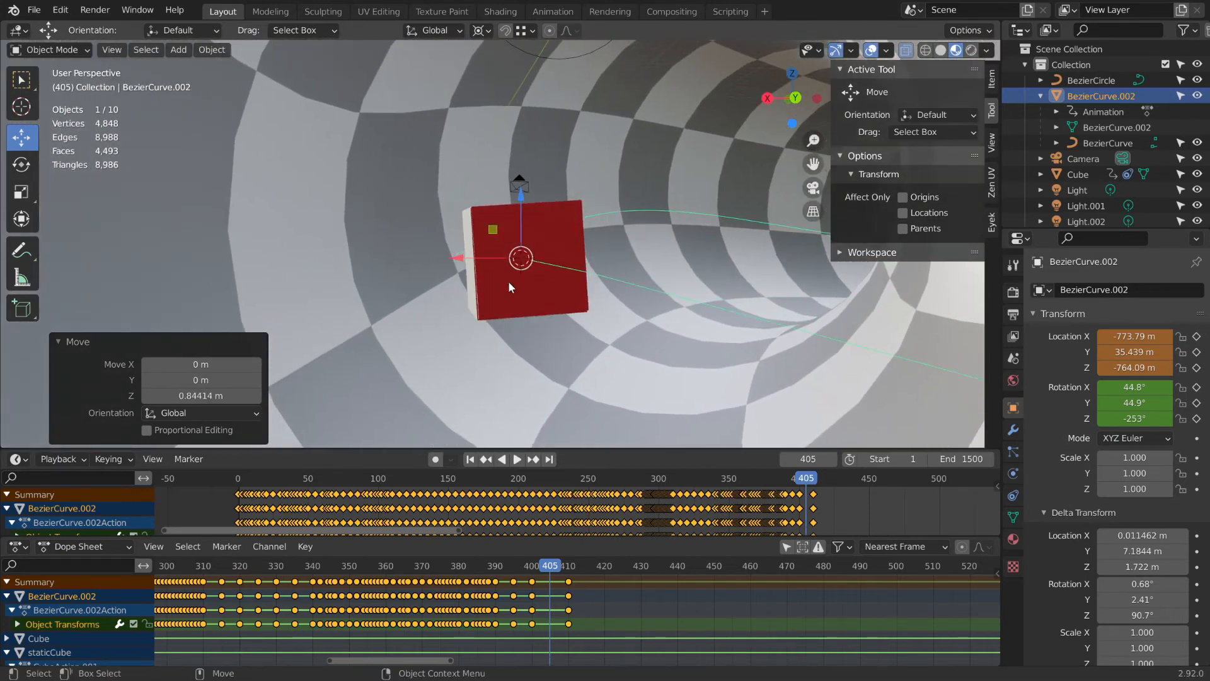
click(482, 30)
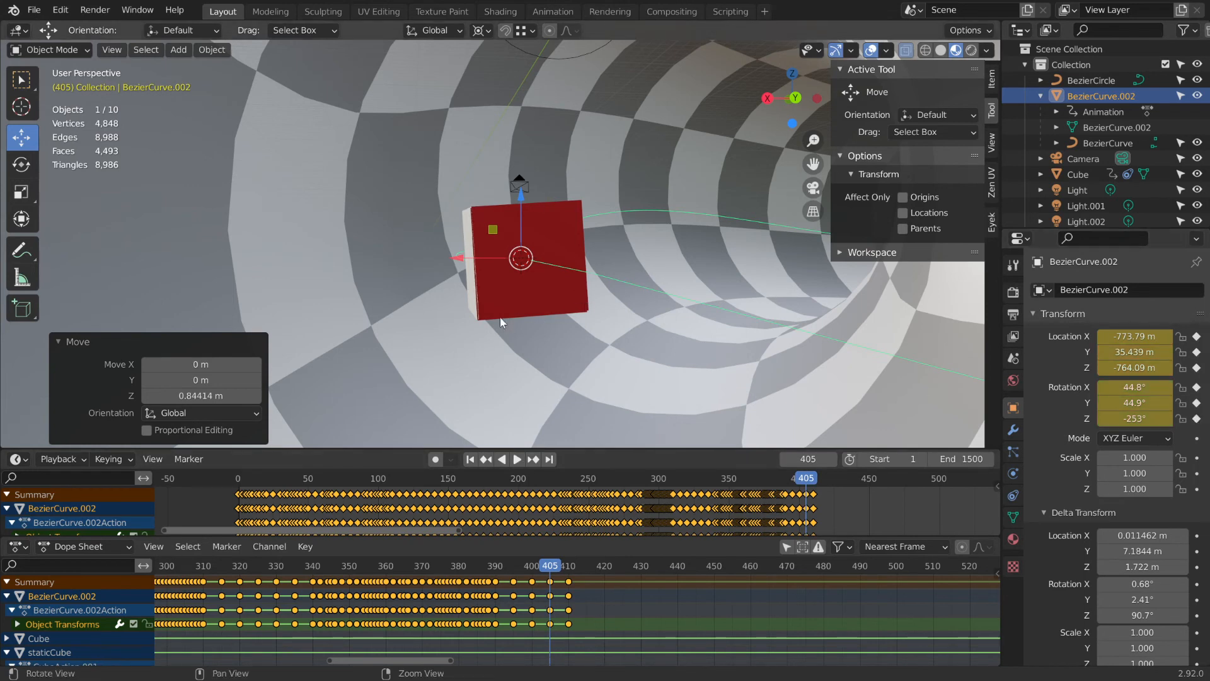
Inspect the cube alignment inside the tube between the new keyframes, going to frame 407.
middle_drag(501, 316, 705, 349)
scroll(696, 326, down, 5)
scroll(697, 327, down, 5)
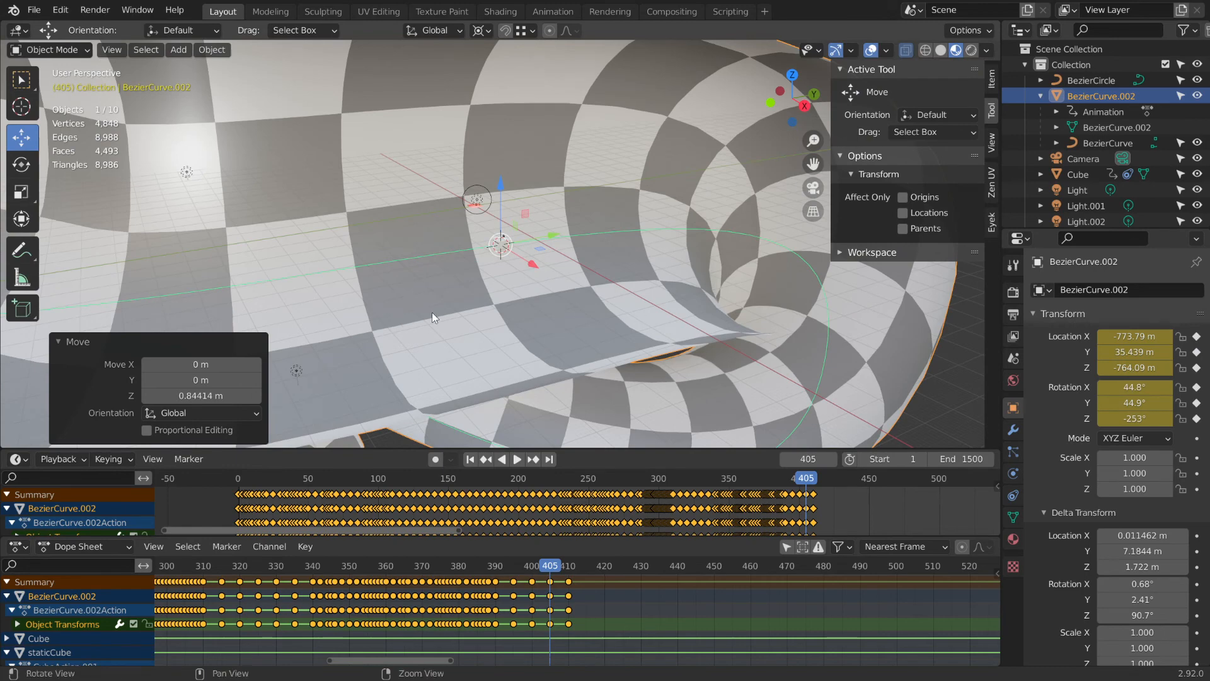
middle_drag(432, 312, 419, 311)
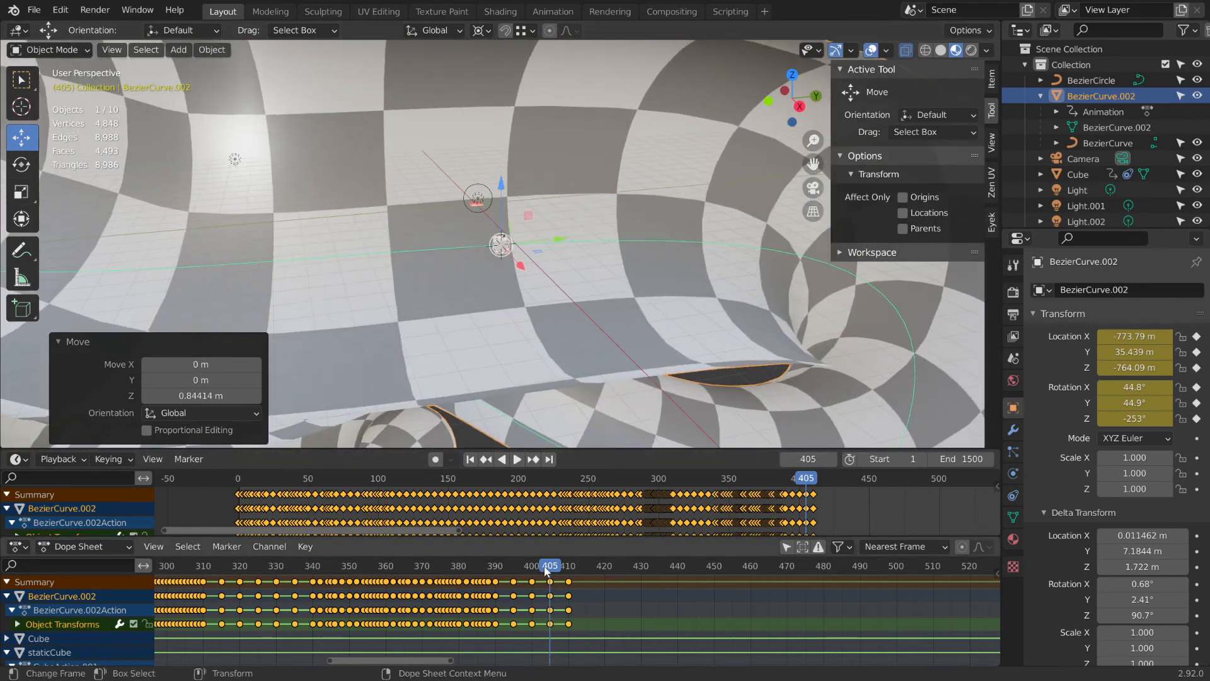
drag(546, 567, 557, 566)
middle_drag(541, 287, 698, 268)
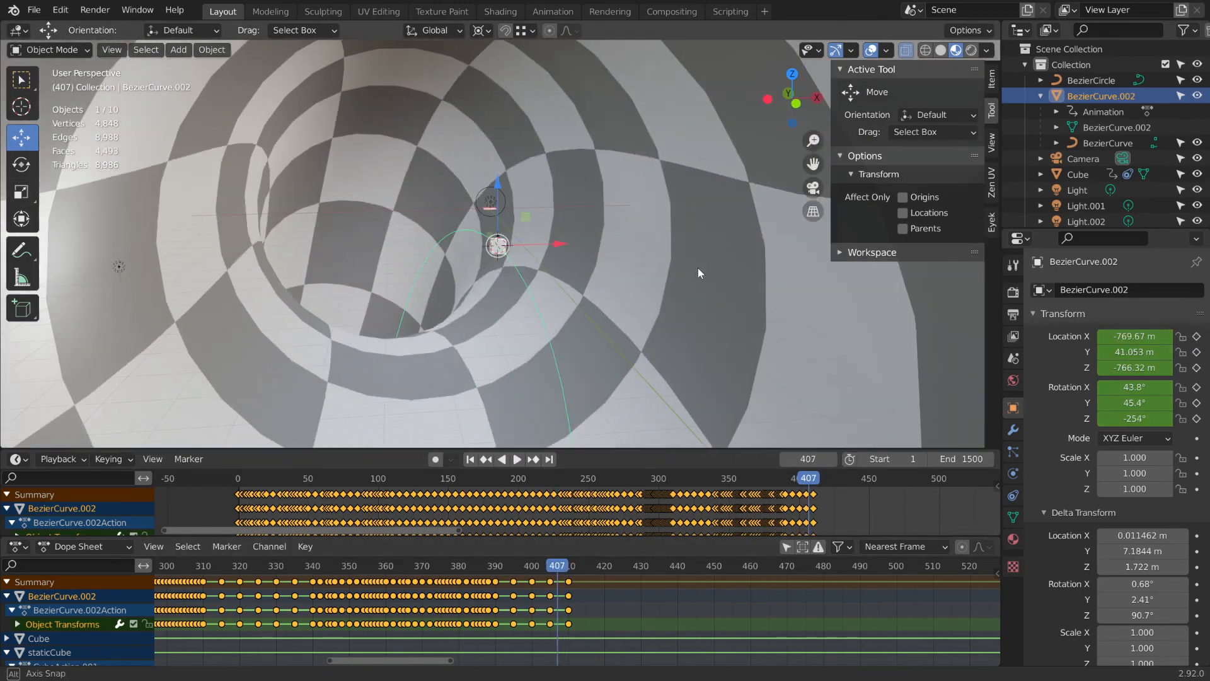
scroll(566, 308, up, 7)
middle_drag(565, 308, 537, 297)
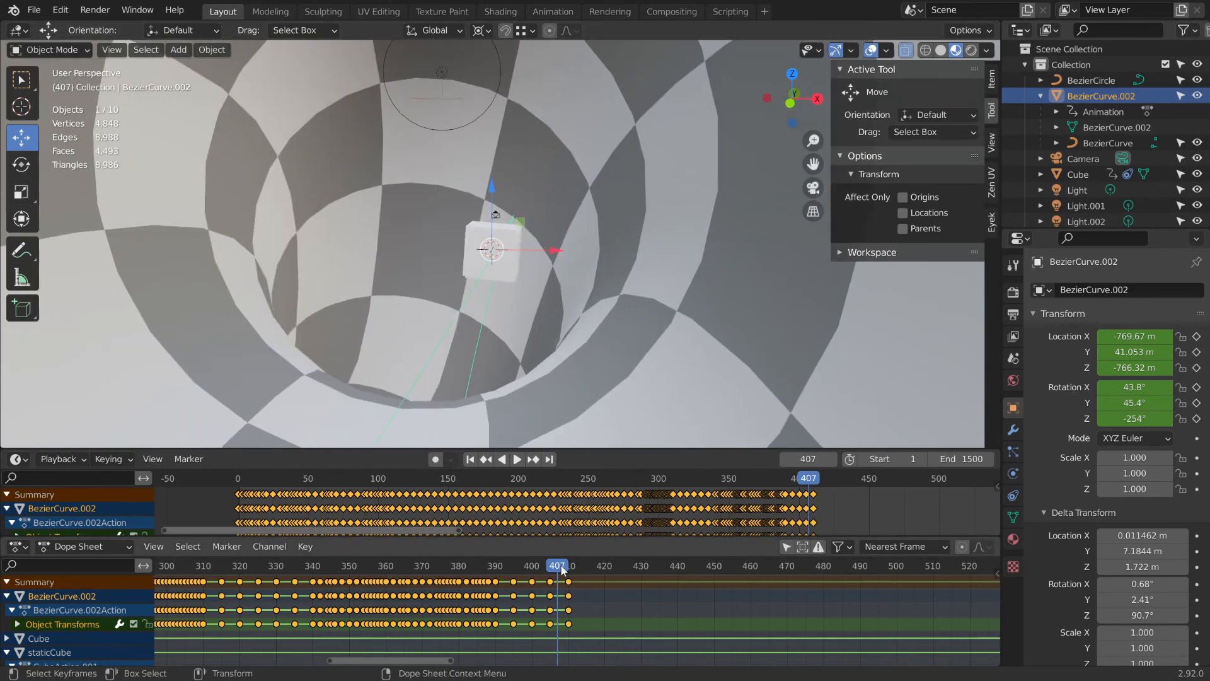
Scrub and play through the animation between about frames 132 and 434 to review how the tube passes the cubes.
drag(809, 479, 423, 452)
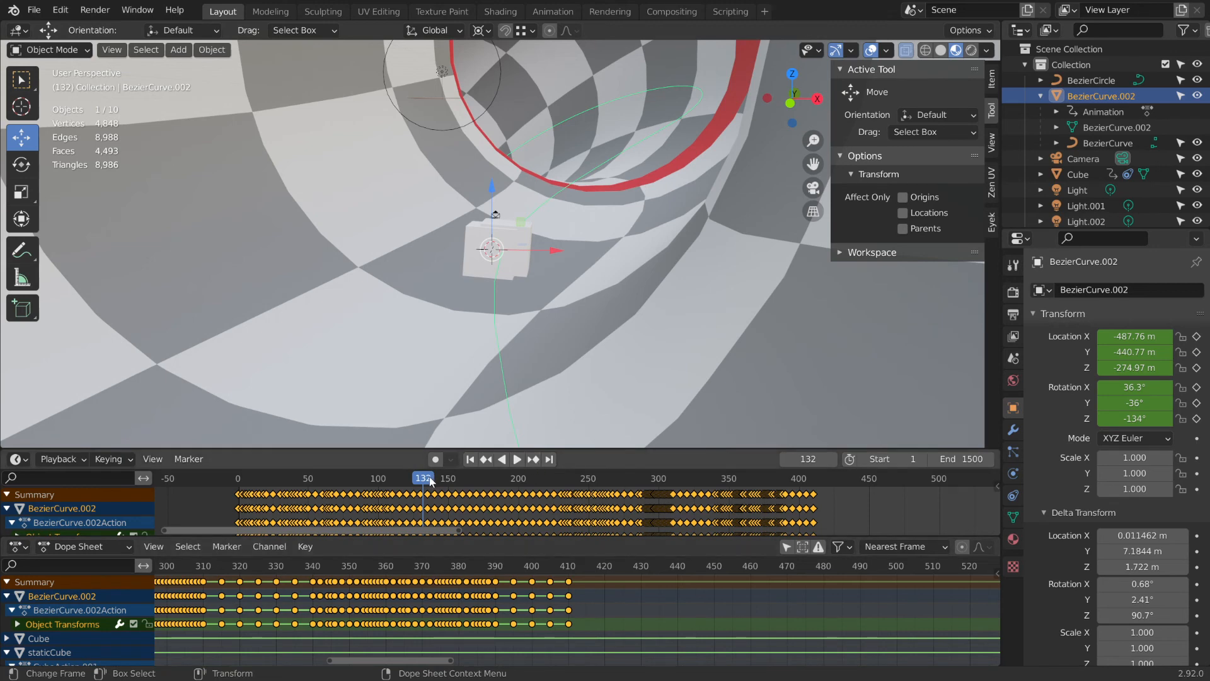
drag(429, 480, 484, 495)
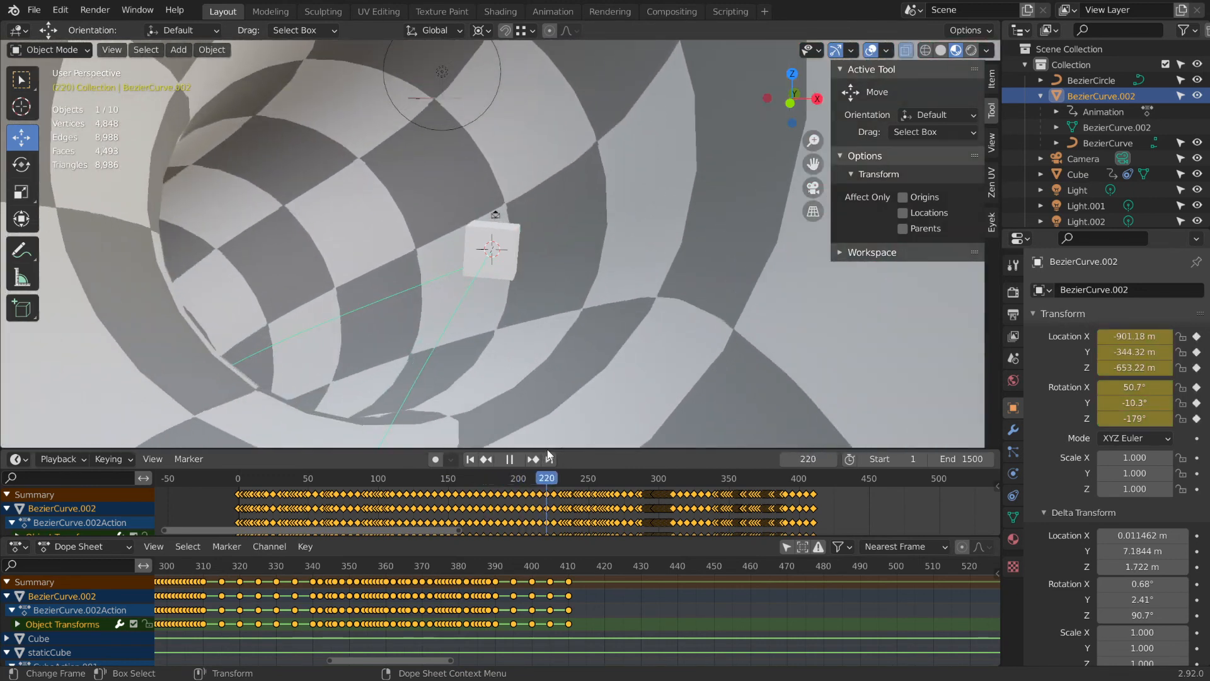
key(space)
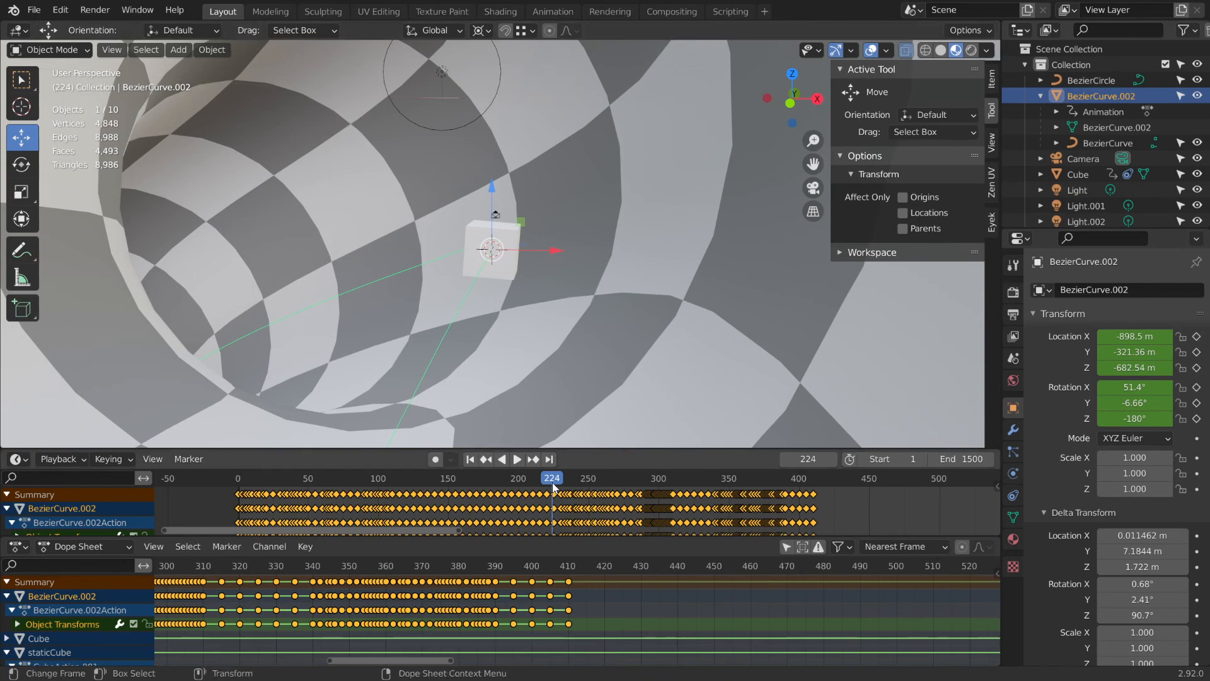
drag(552, 482, 694, 458)
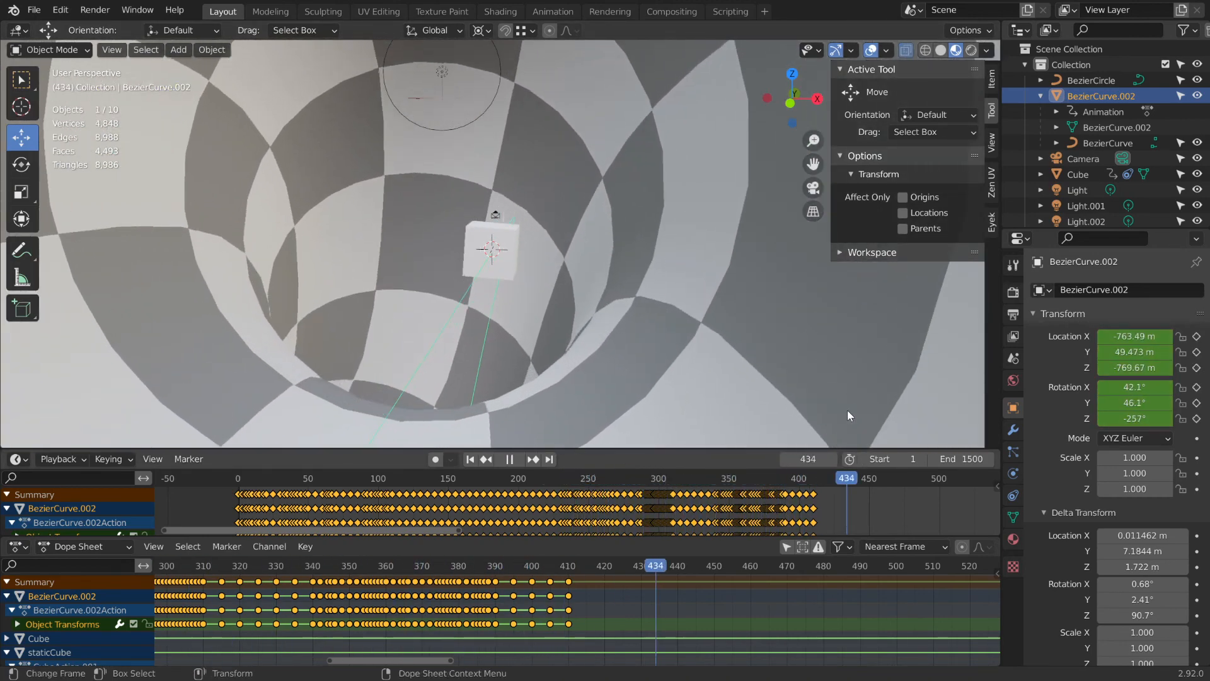
drag(847, 411, 638, 474)
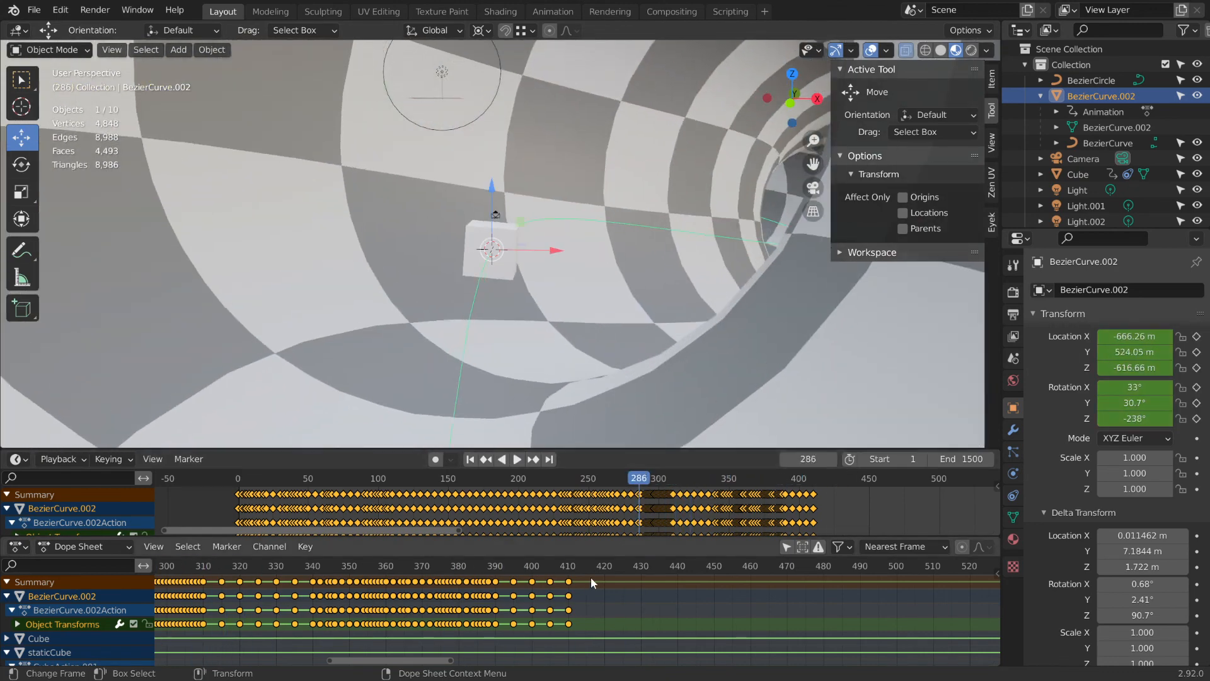
Go to frame 416 and examine the whole tube from outside around the static cube's position.
drag(578, 565, 590, 565)
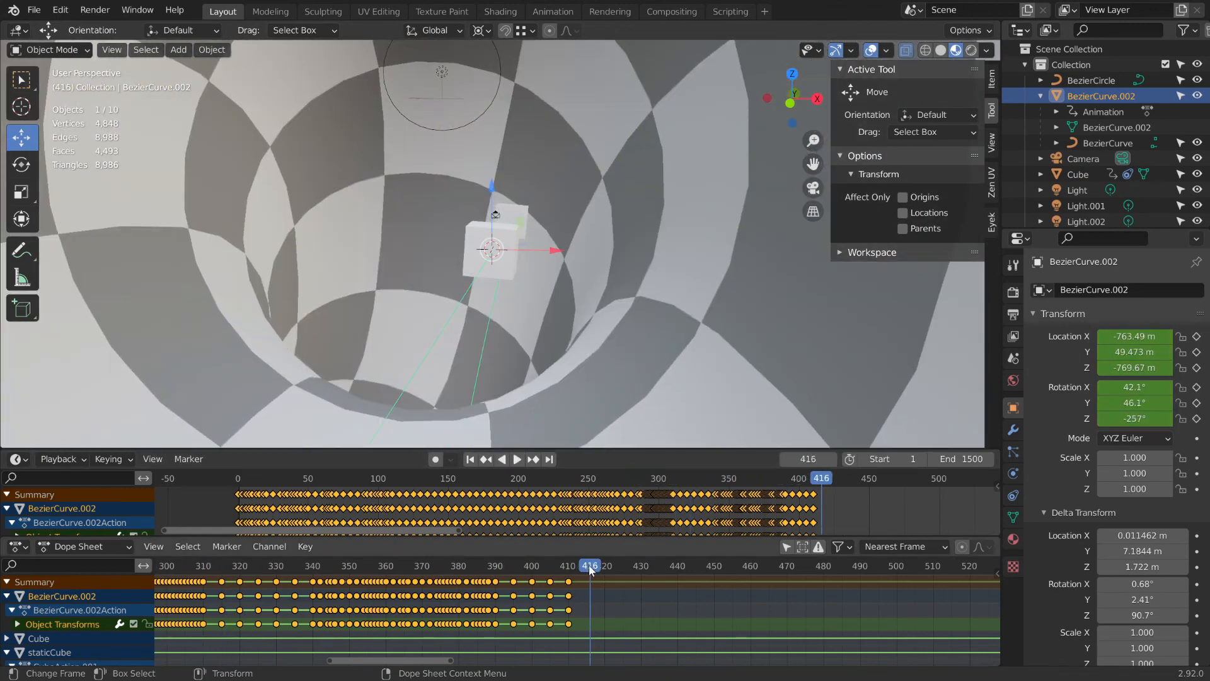
scroll(548, 254, down, 5)
middle_drag(549, 253, 477, 263)
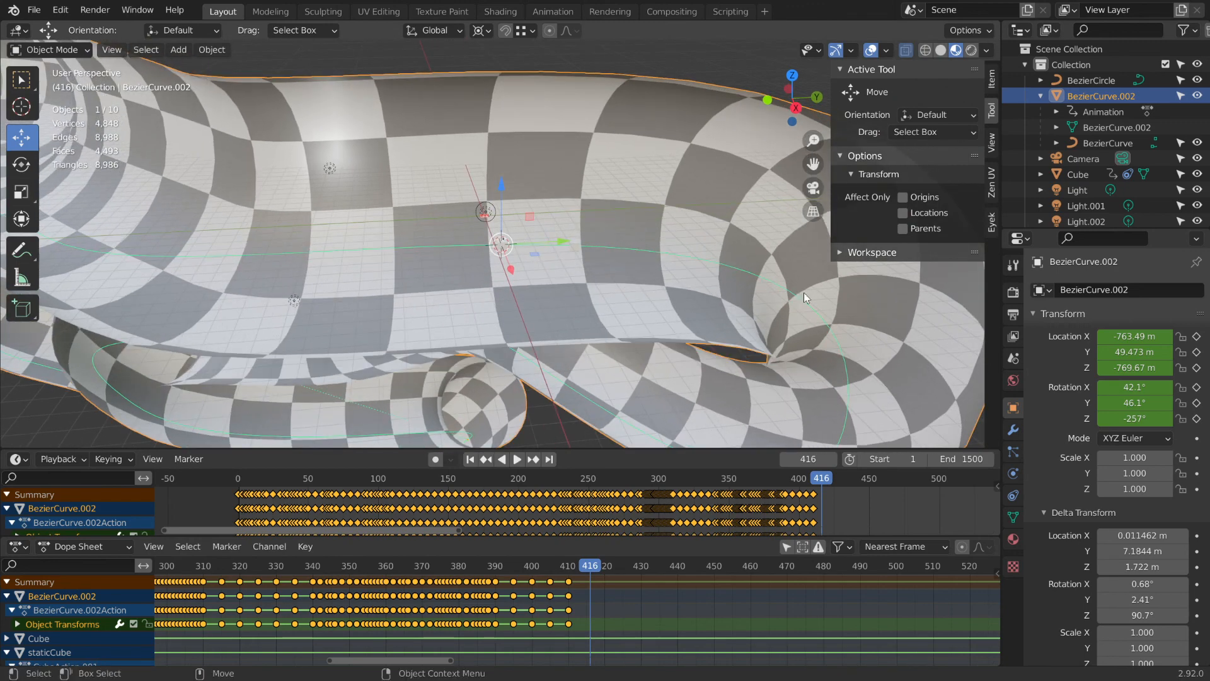
scroll(393, 309, down, 4)
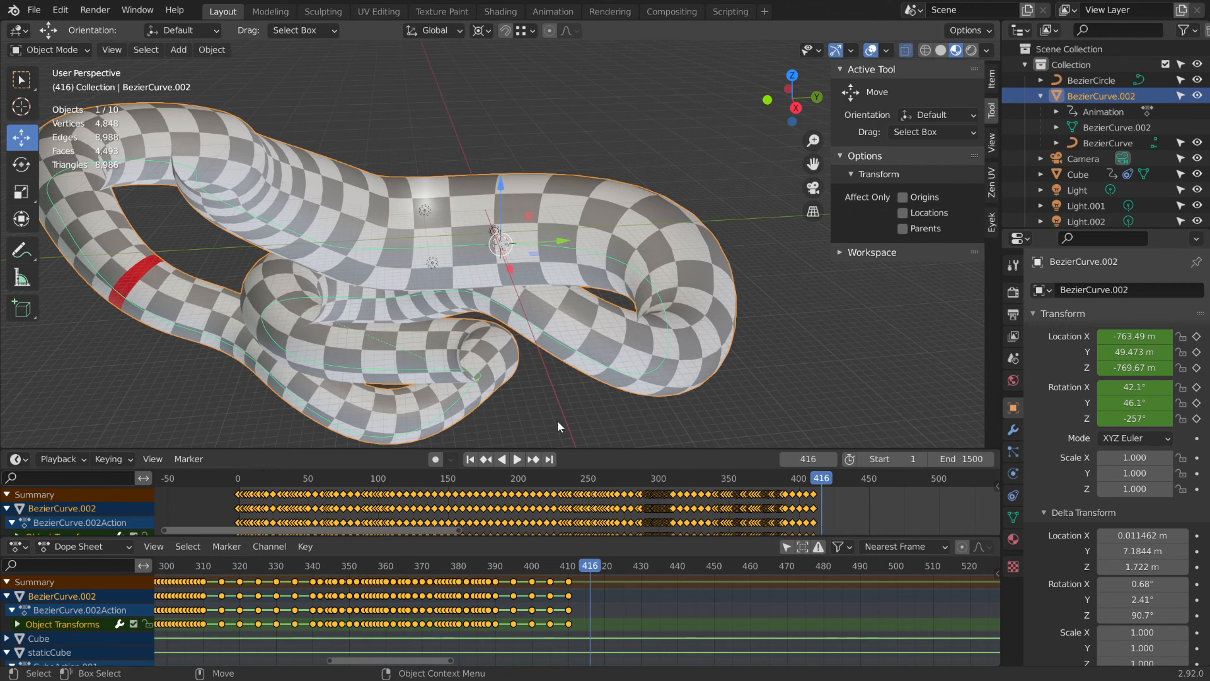
scroll(539, 298, up, 5)
mouse_move(539, 297)
middle_down()
mouse_move(721, 272)
mouse_move(525, 300)
middle_up()
scroll(671, 338, down, 5)
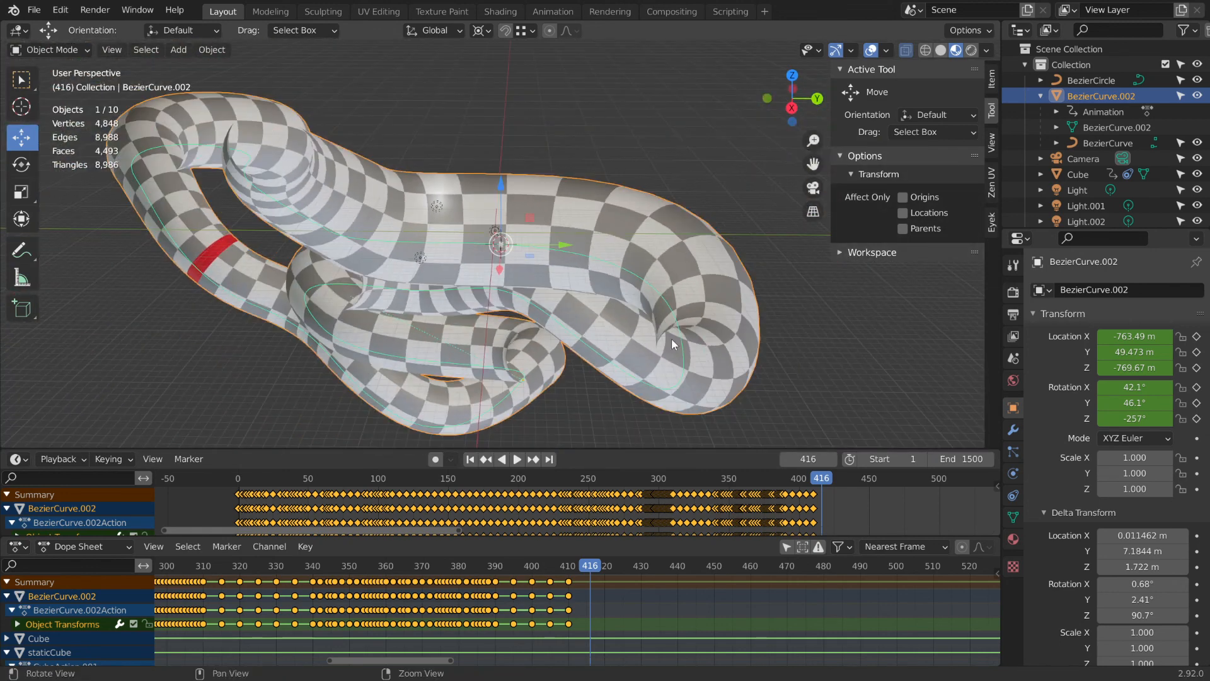
middle_drag(671, 338, 658, 304)
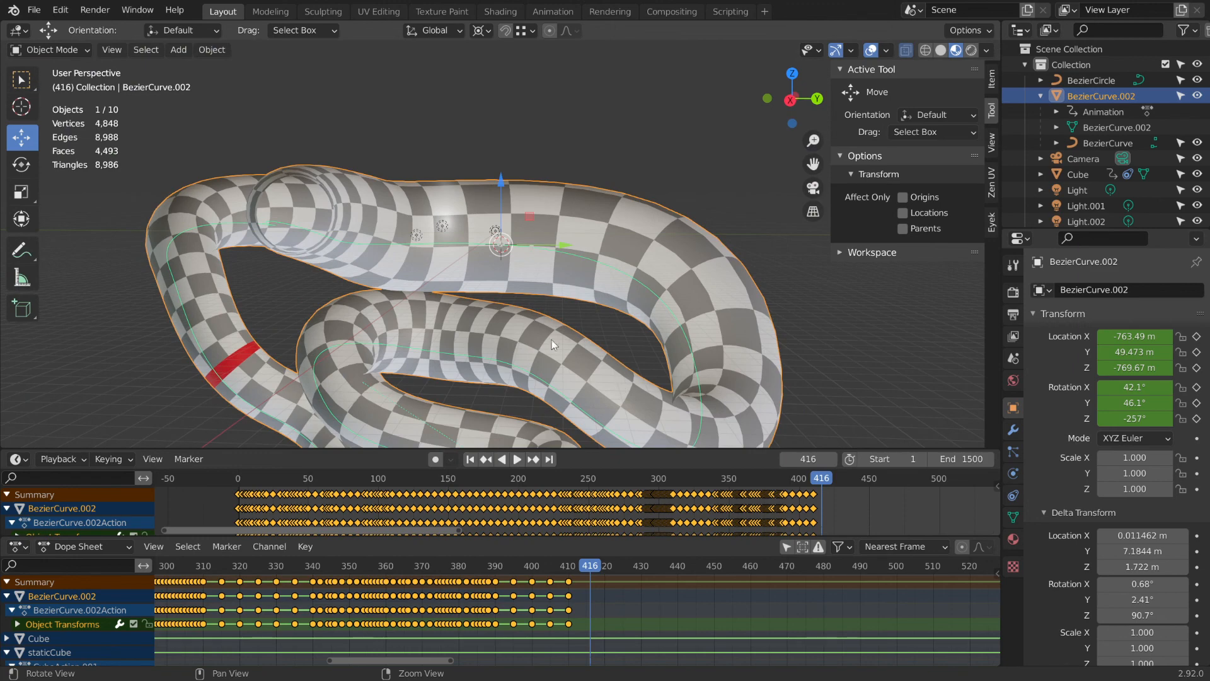
middle_drag(552, 343, 651, 305)
scroll(602, 318, up, 4)
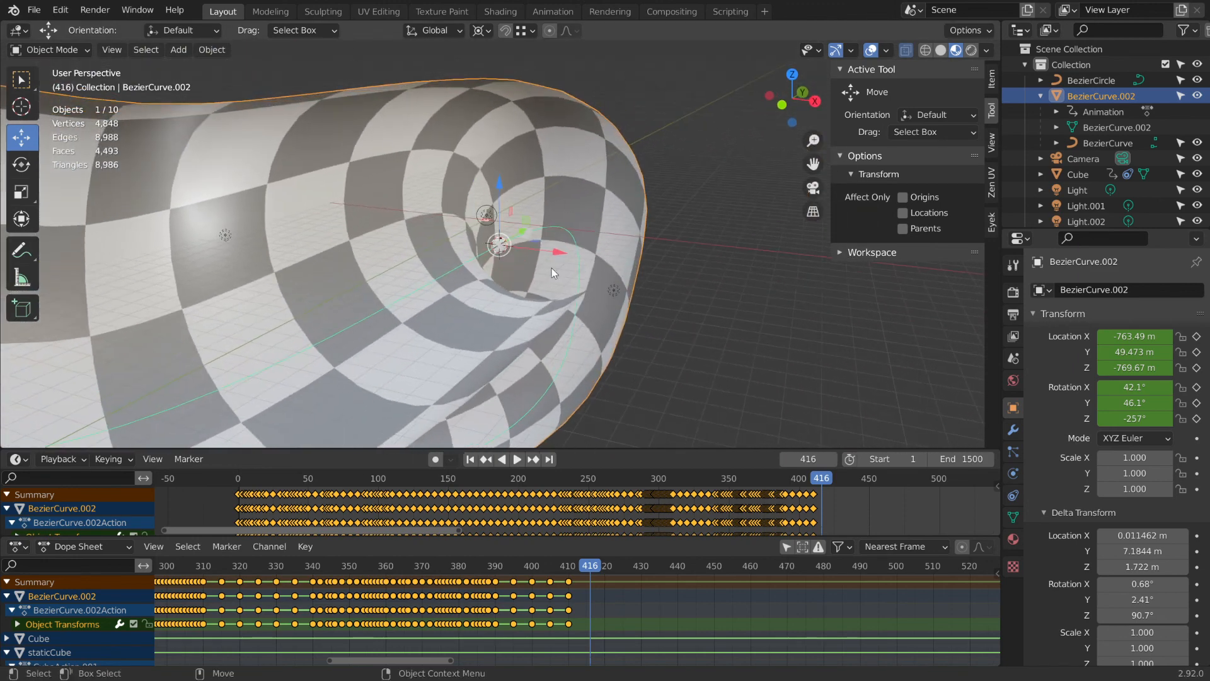